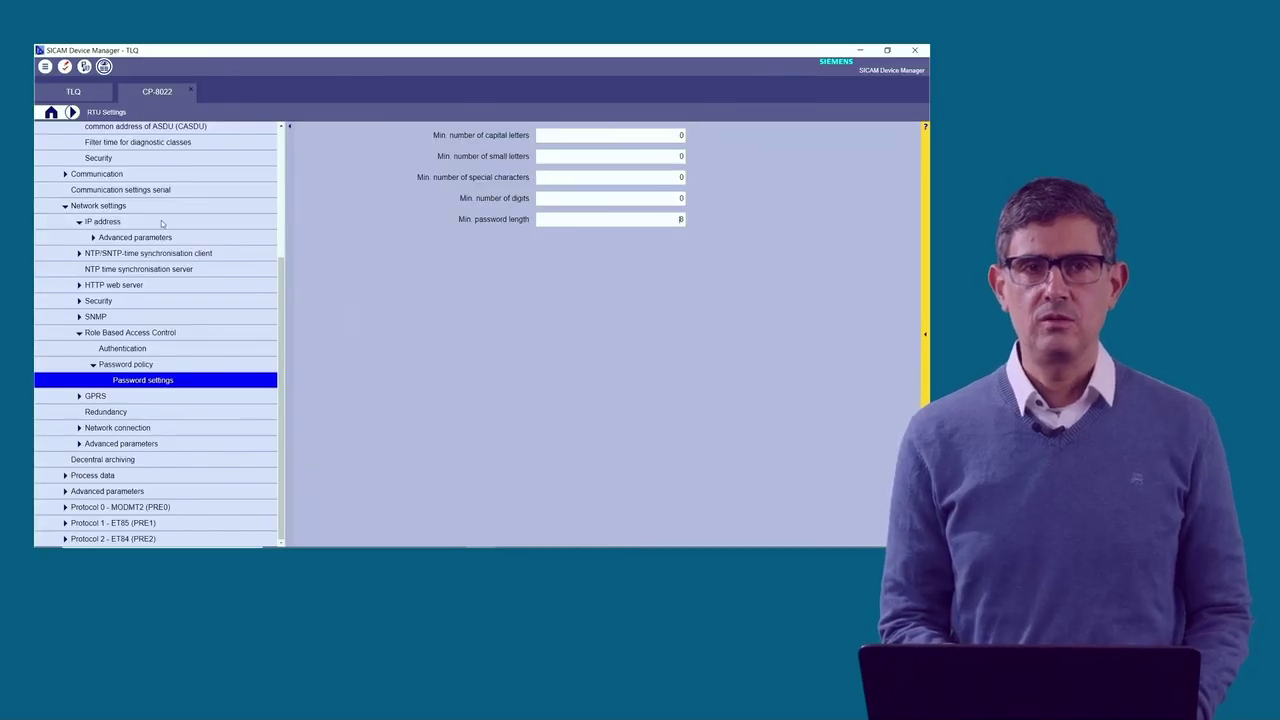
left_click(49, 113)
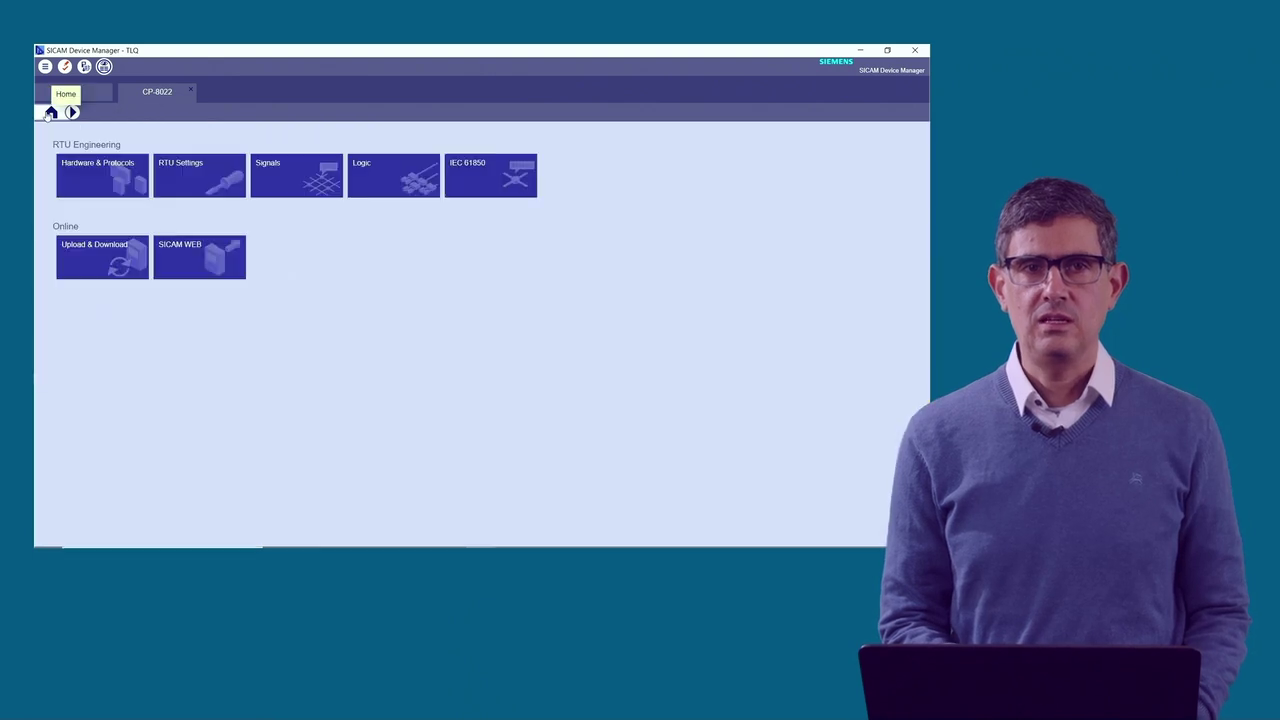
left_click(95, 166)
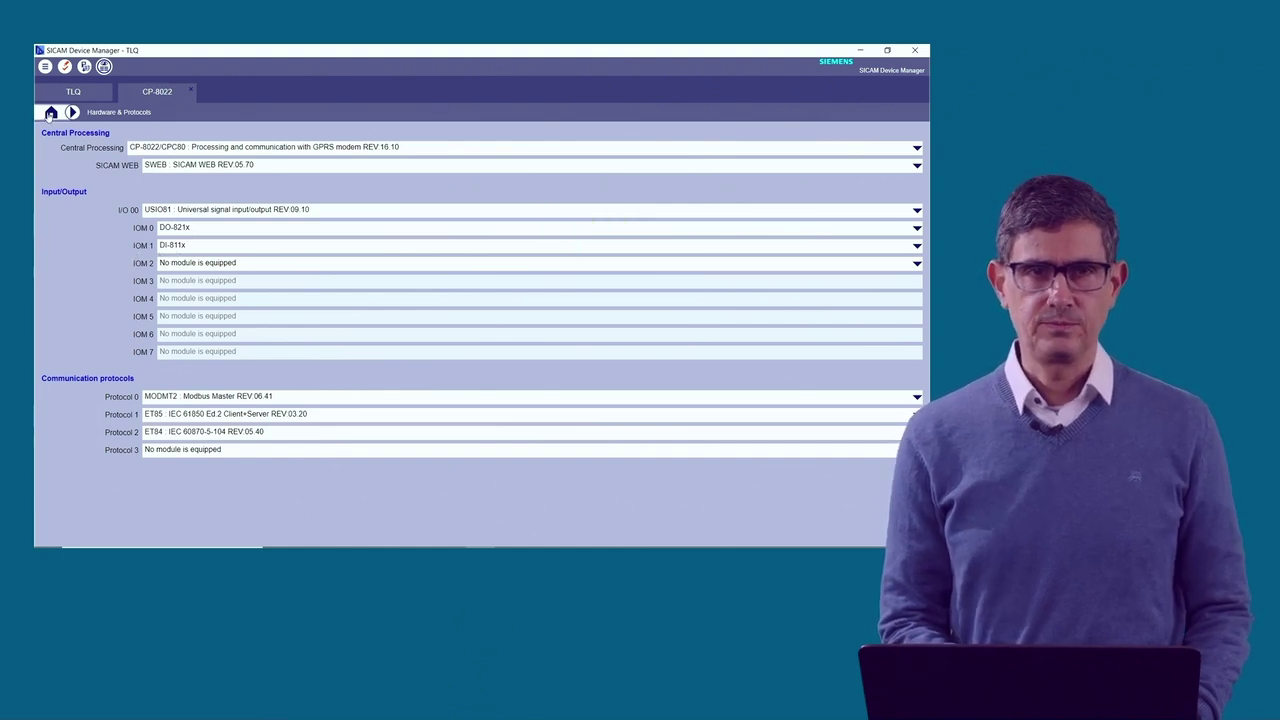
left_click(50, 114)
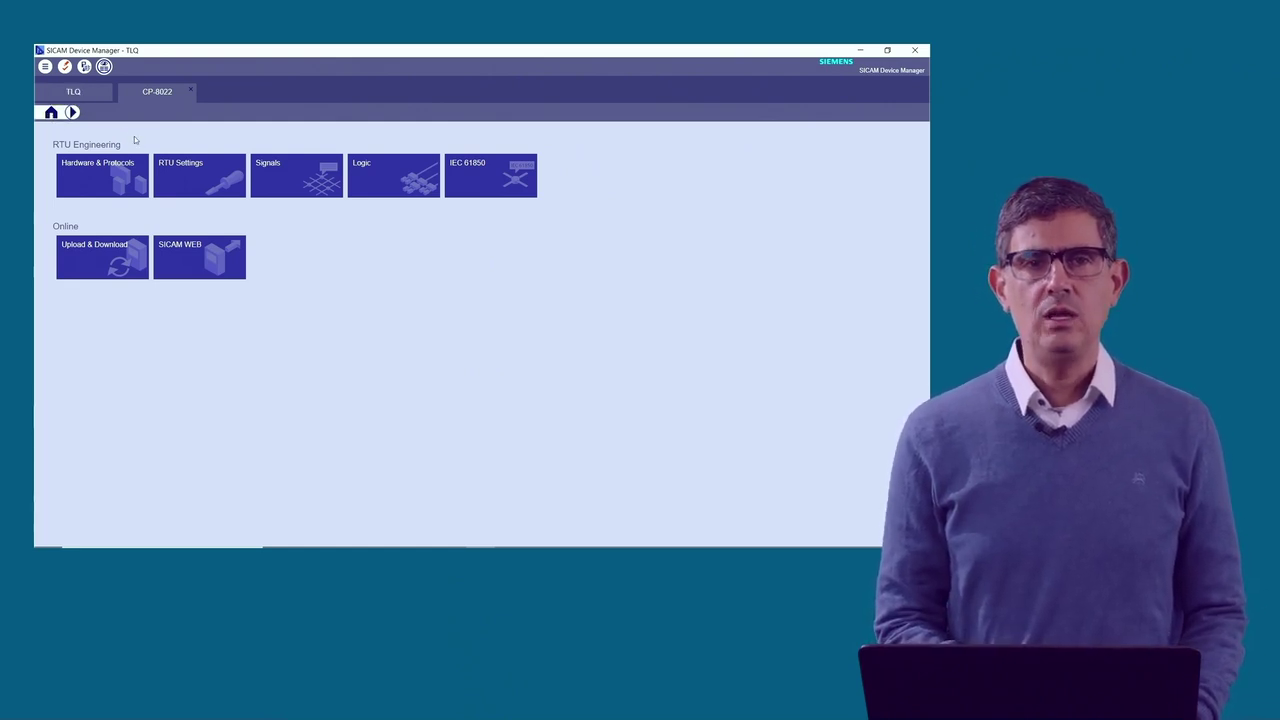
Step: Open signal engineering and expand the I/O 00 - USIO81 module in the tree
left_click(307, 183)
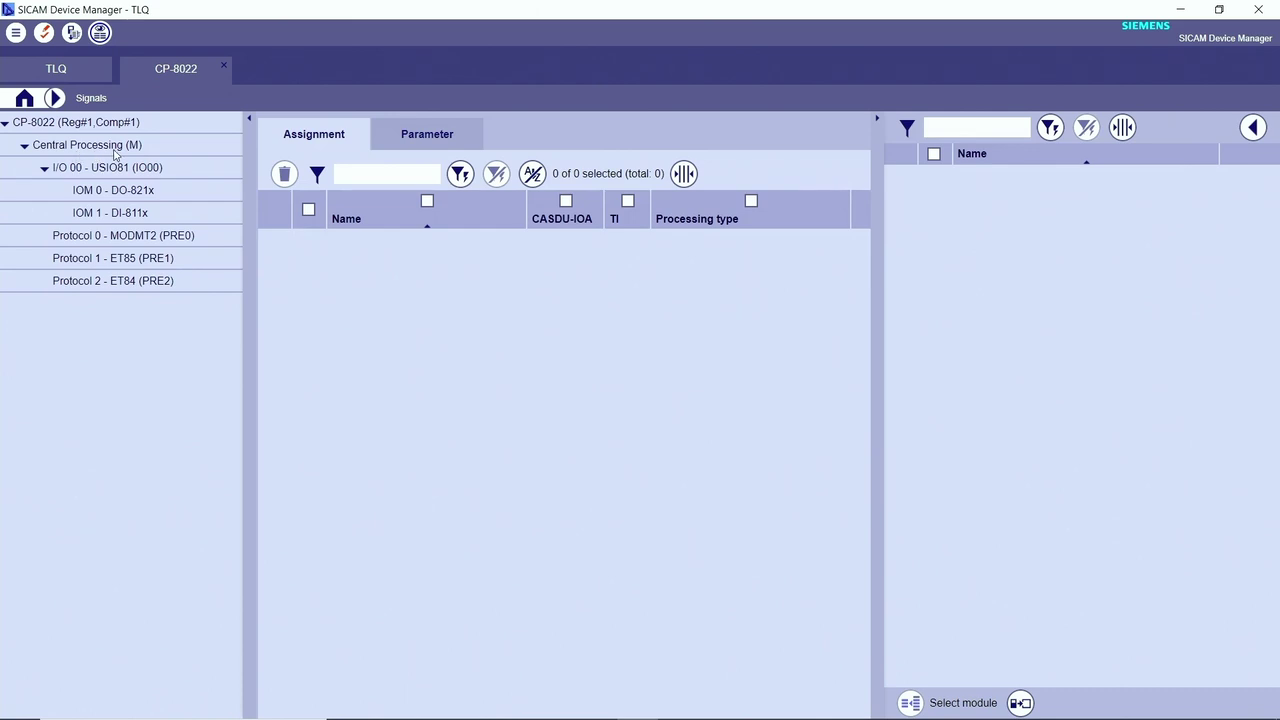
left_click(44, 170)
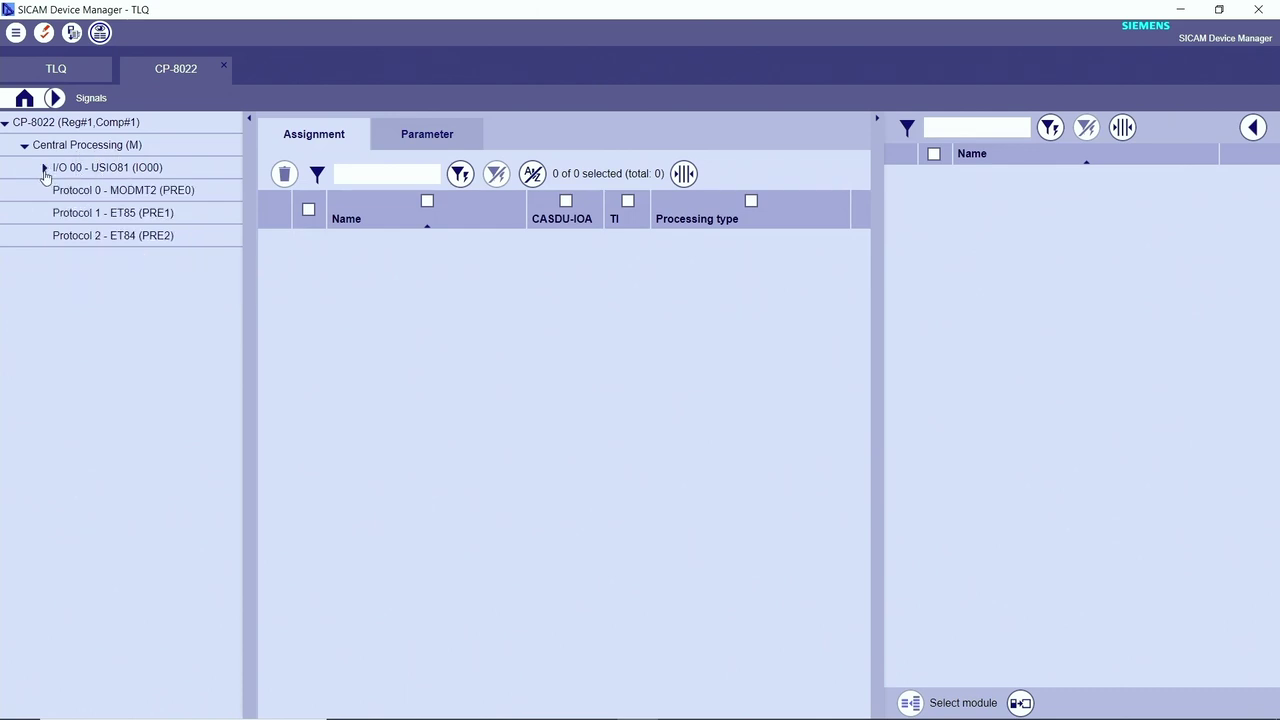
left_click(44, 170)
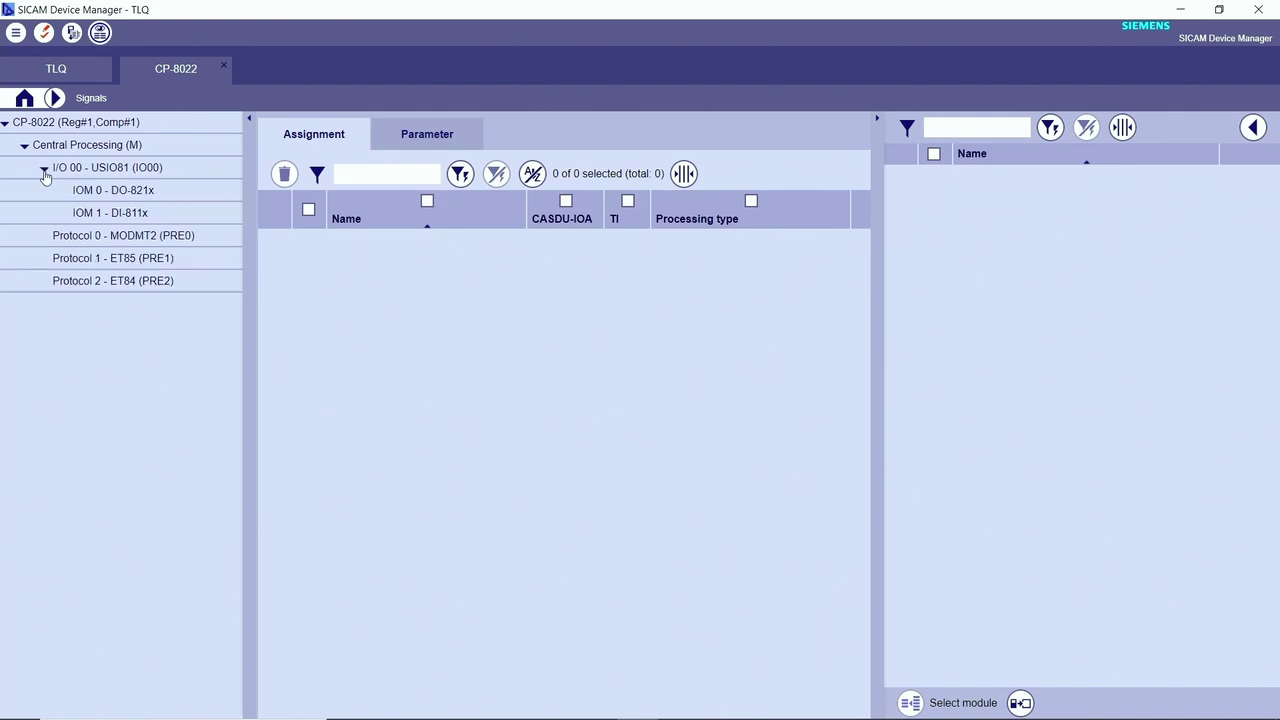
left_click(130, 170)
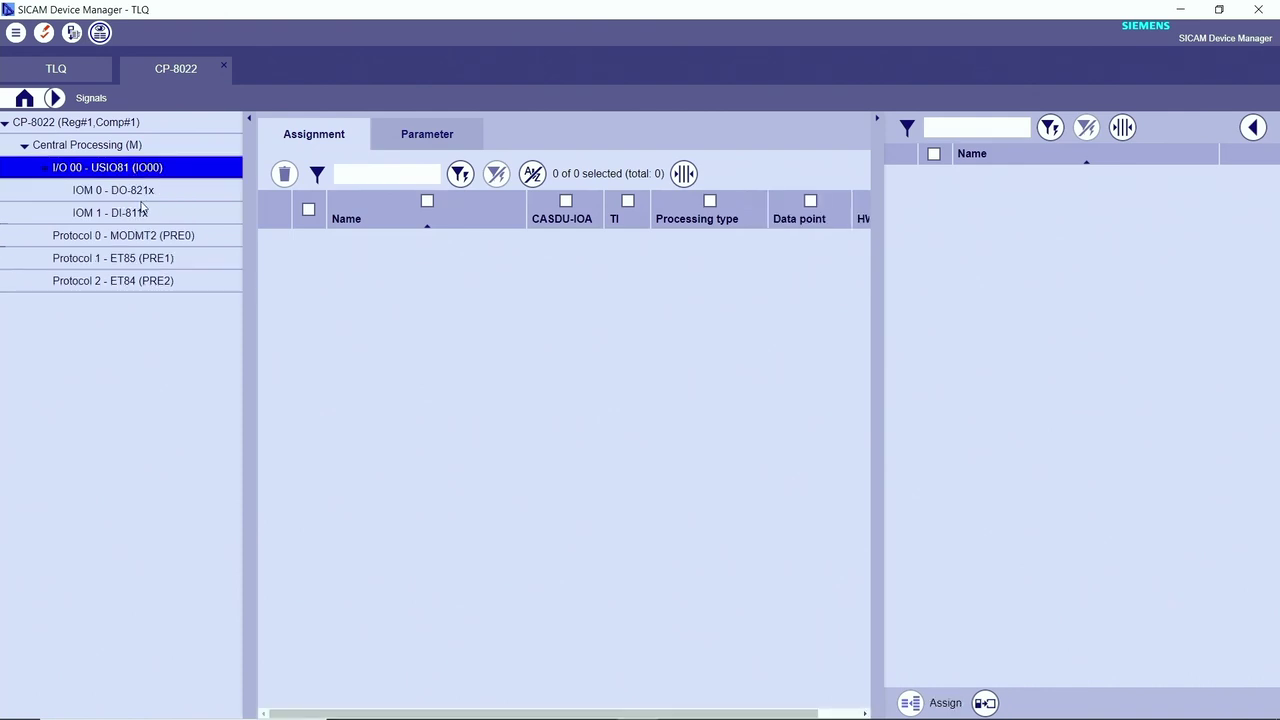
Step: Select the IOM 1 - DI-811x input module after comparing it with IOM 0
left_click(142, 198)
left_click(143, 213)
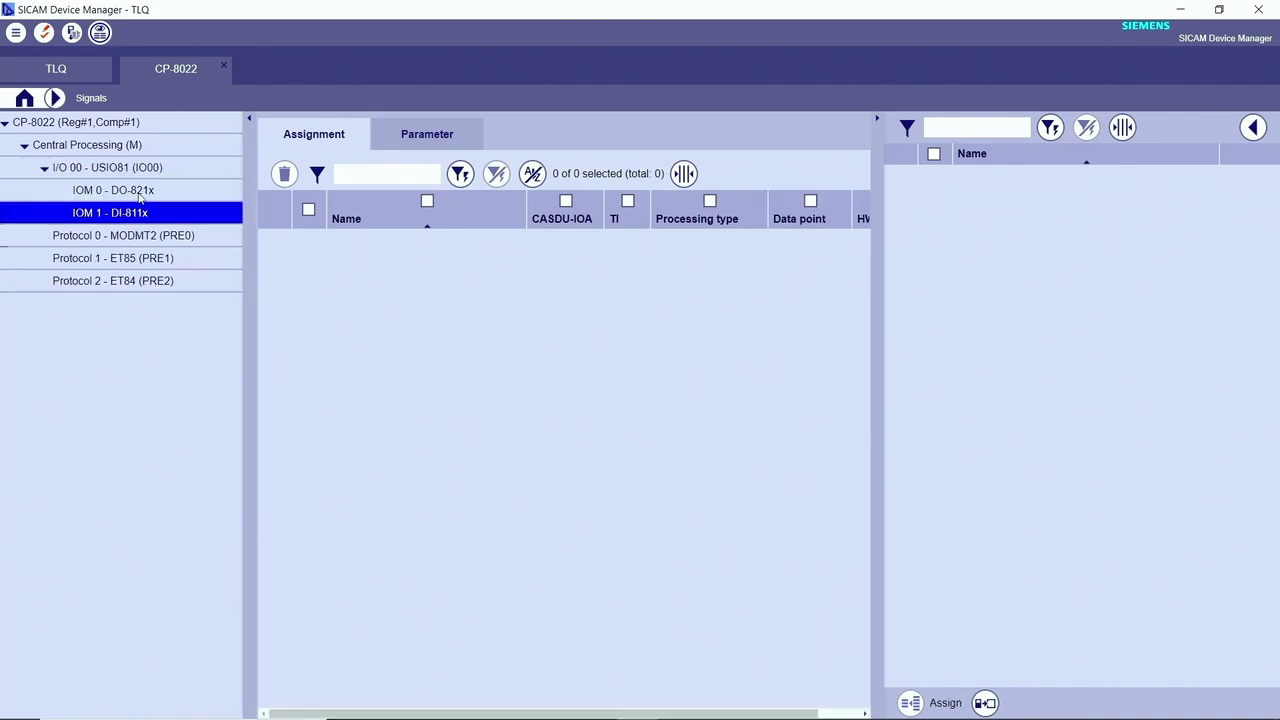
left_click(141, 196)
left_click(143, 212)
left_click(141, 197)
left_click(166, 218)
left_click(162, 193)
left_click(166, 208)
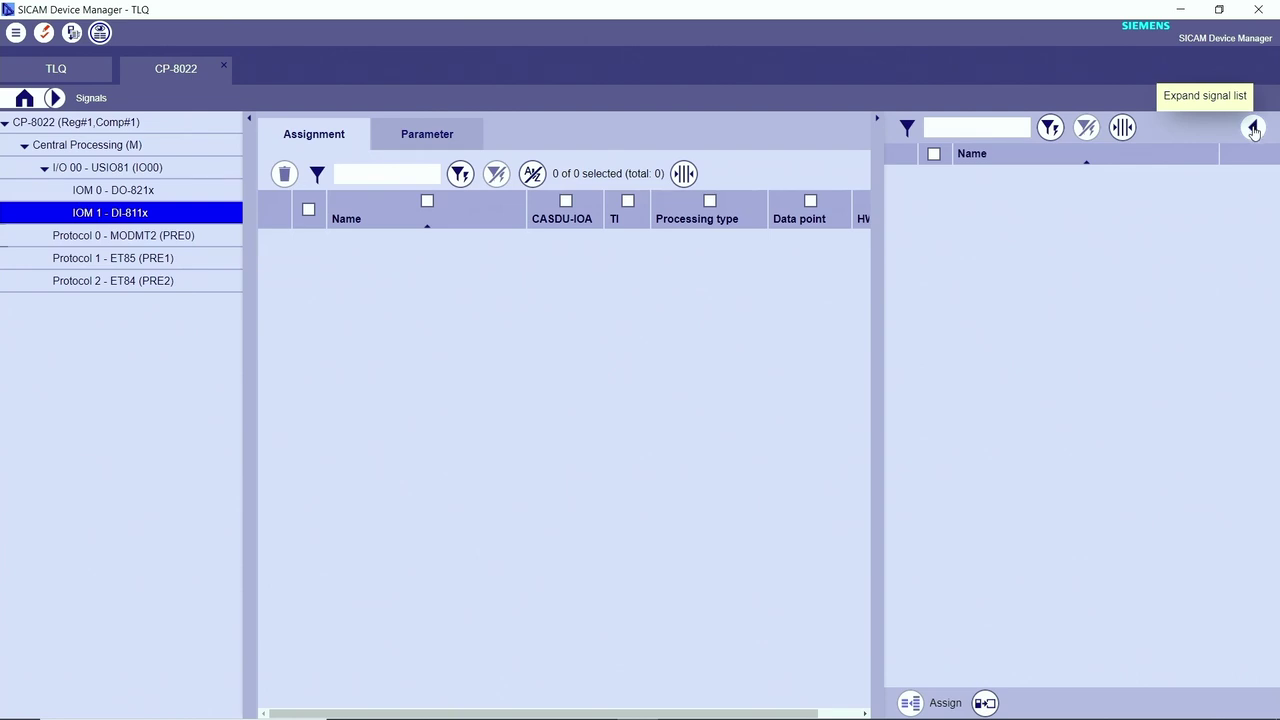
Step: Add one new signal row in the expanded list and check its IOA addresses and type list
left_click(1253, 128)
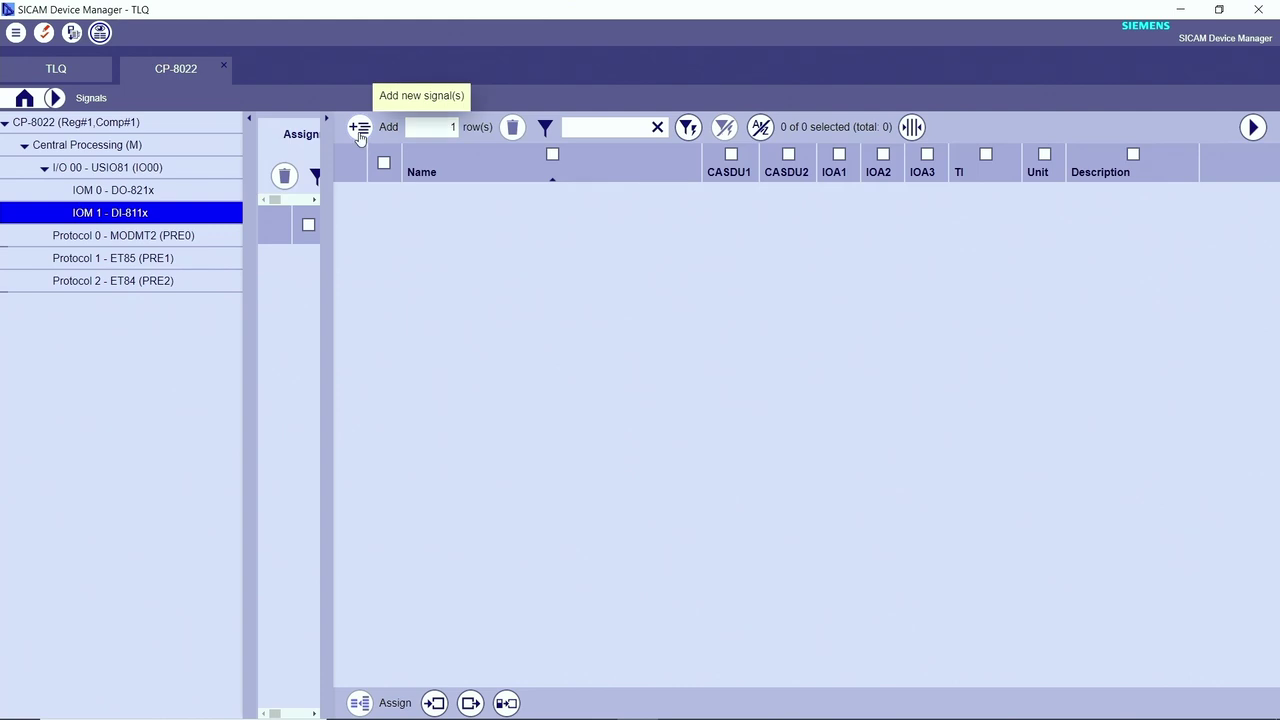
left_click(390, 134)
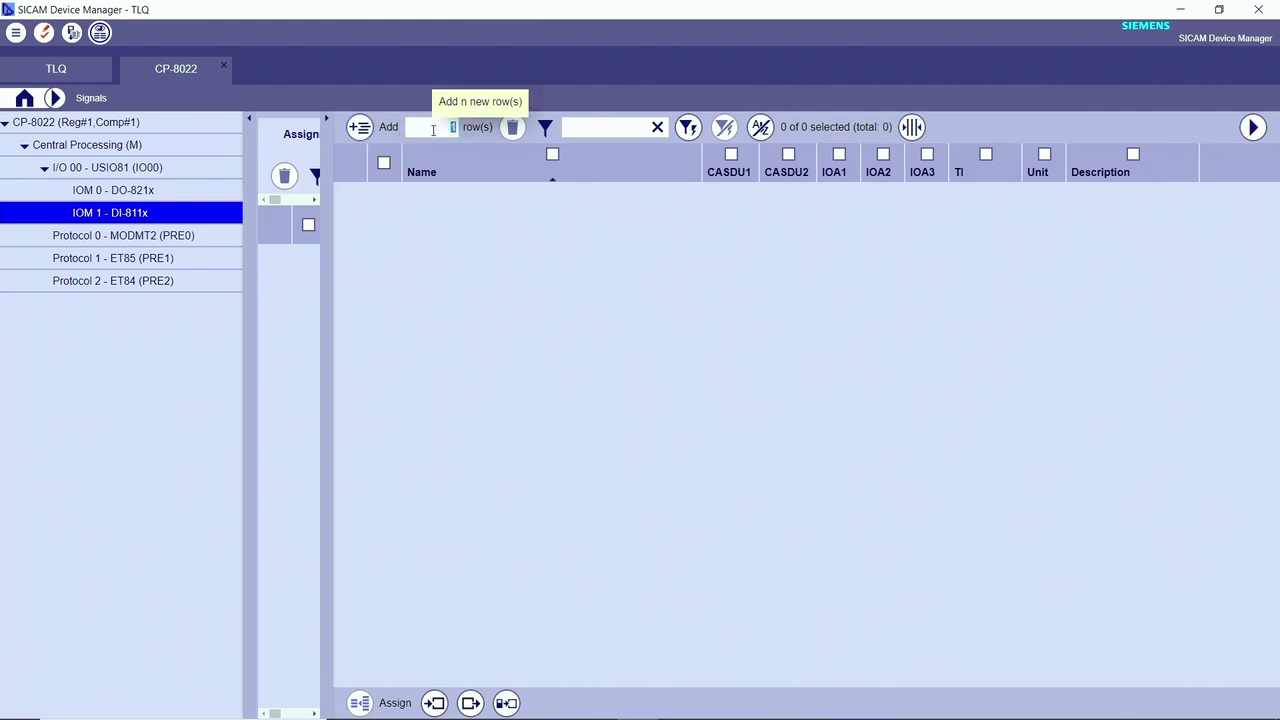
left_click(359, 128)
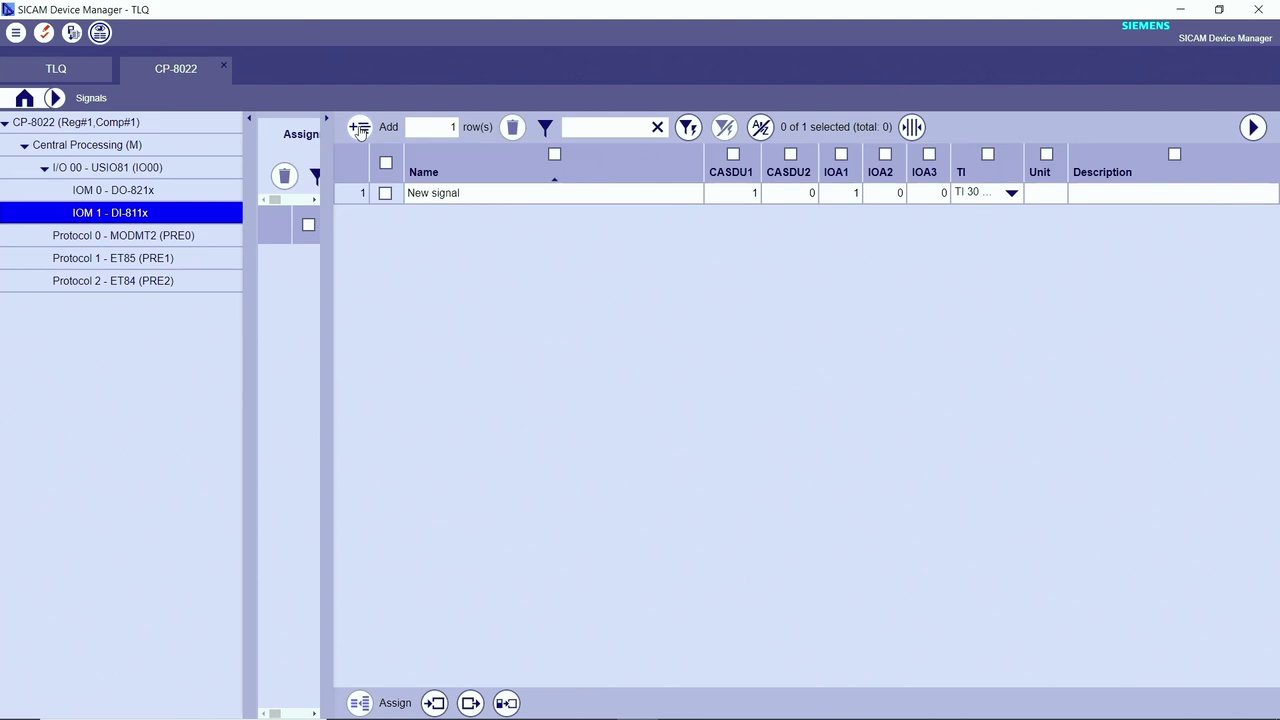
left_click(843, 192)
left_click(898, 195)
left_click(932, 197)
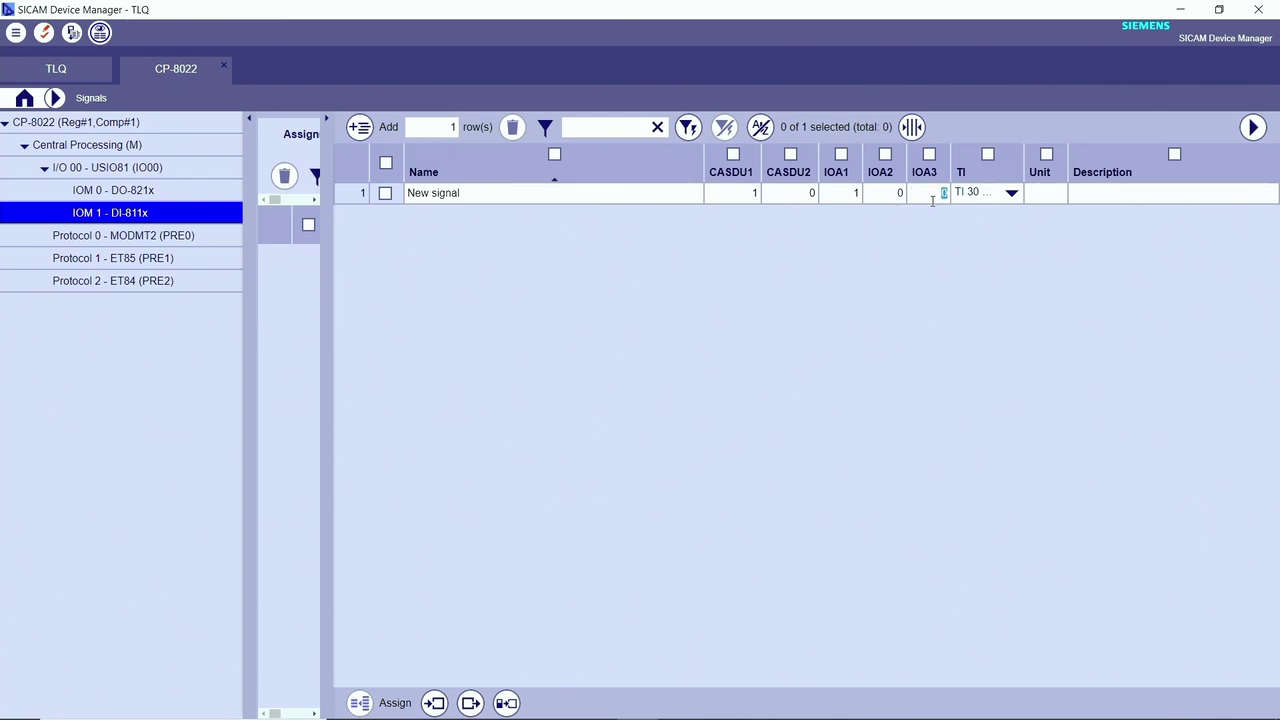
left_click(1014, 194)
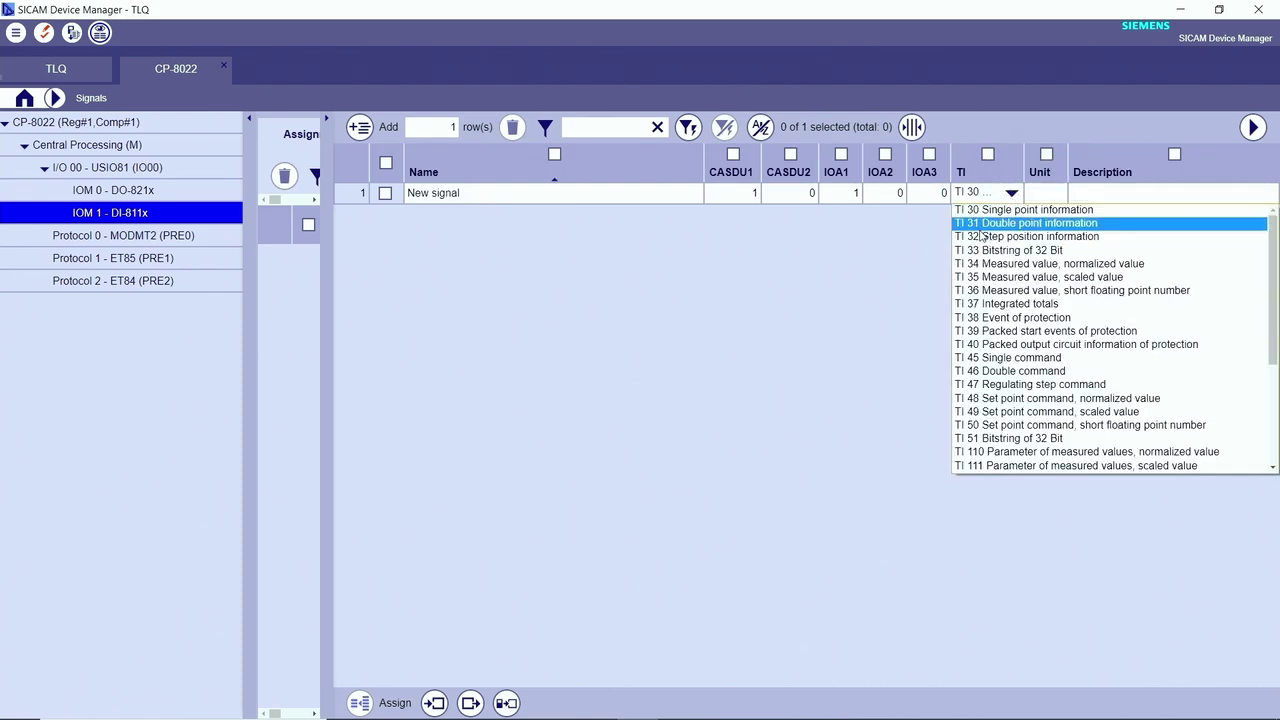
Step: Set the new signal's type to TI 31 and name it Bay1_Q0_Pos
left_click(980, 229)
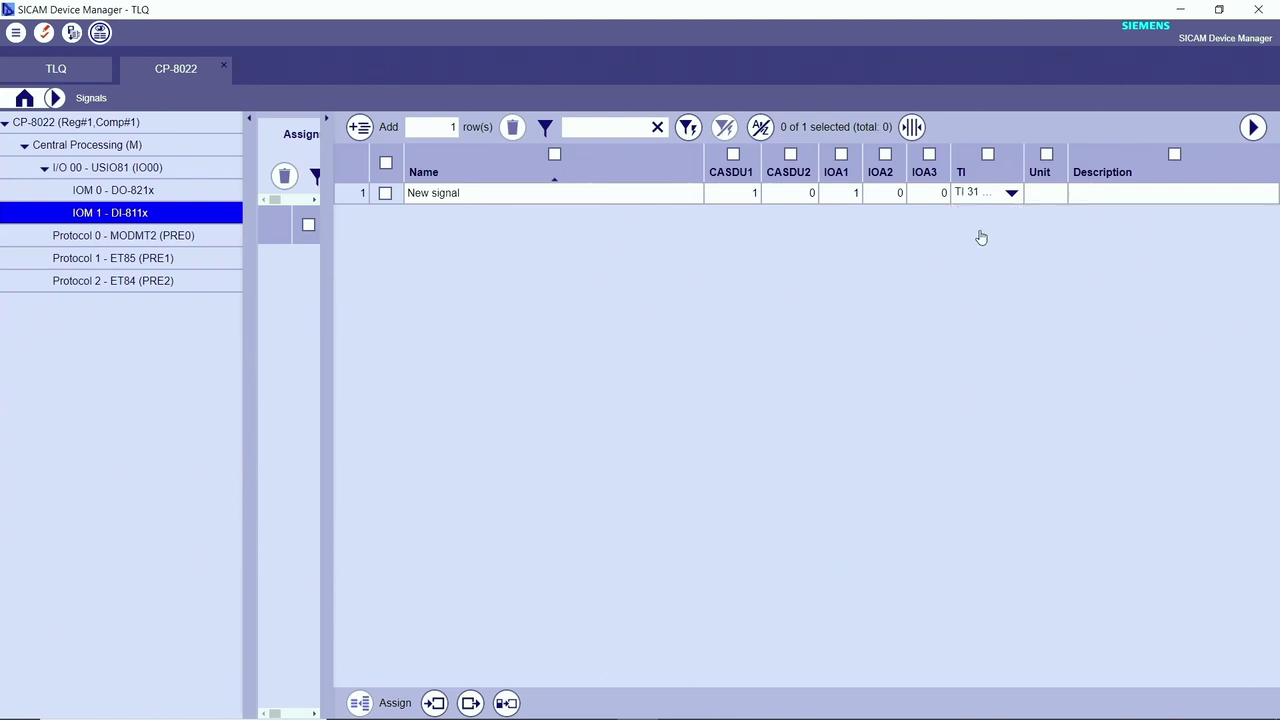
left_click(520, 198)
type("Gay1_Q0_Pos")
key("shift+Right")
type("B")
key("ctrl+a")
key("Return")
Step: Mark Bay1_Q0_Pos and assign it to IOM 1 - DI-811x from the collapsed view
left_click(385, 194)
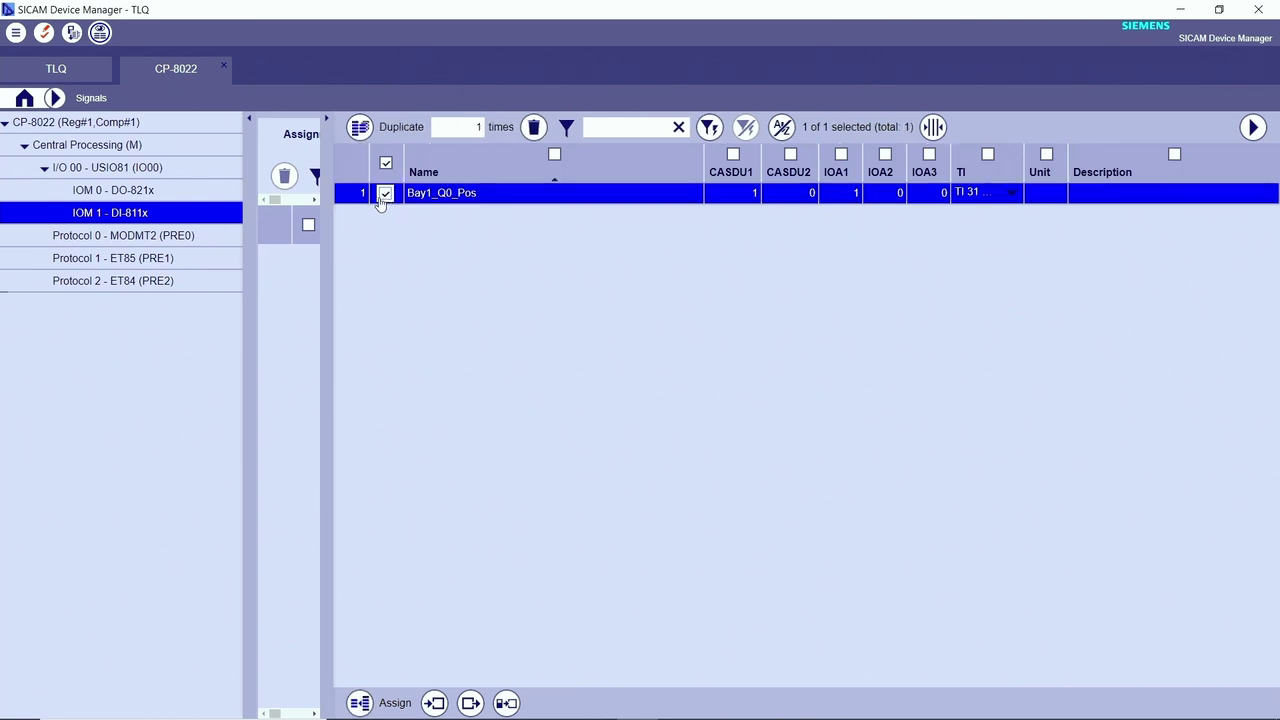
left_click(105, 168)
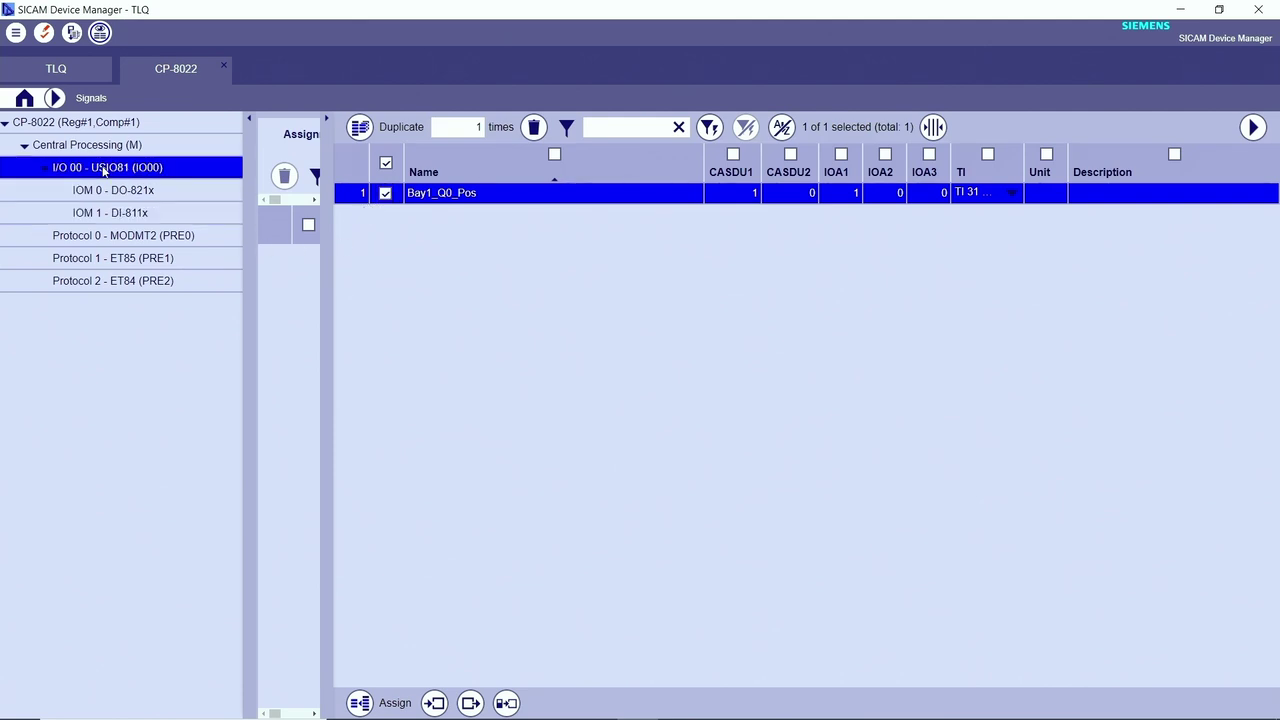
left_click(145, 214)
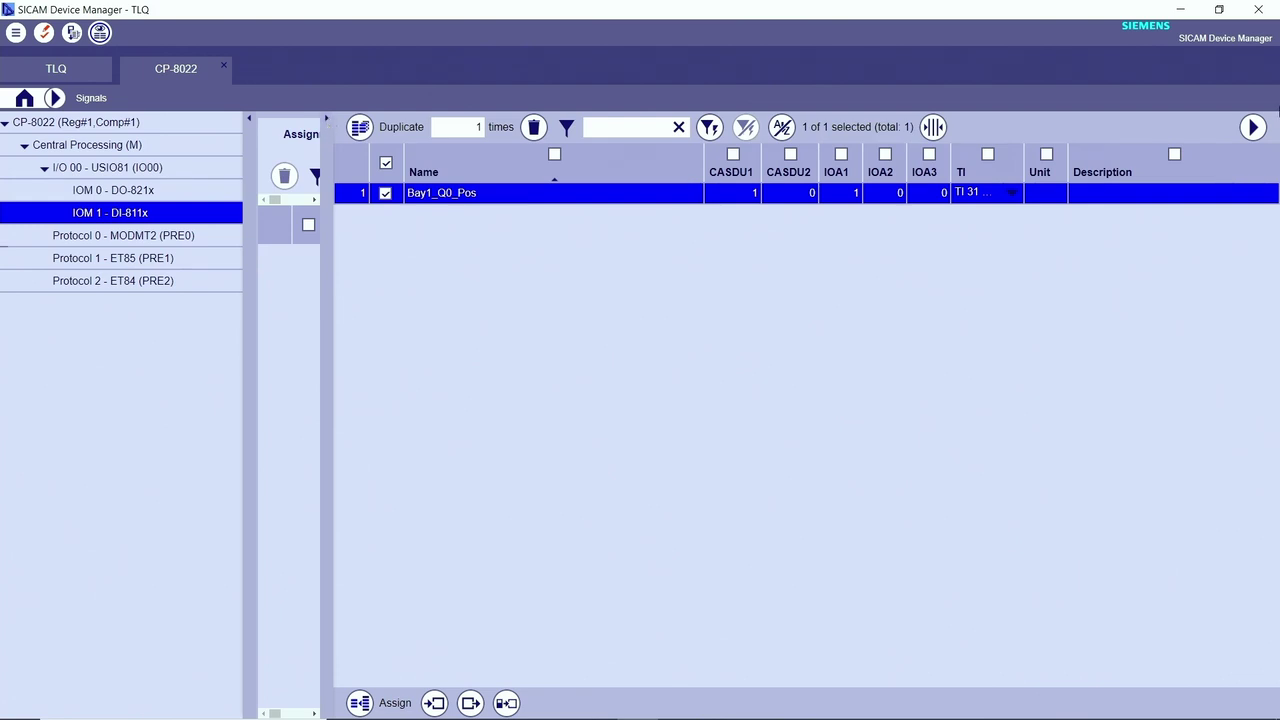
left_click(1253, 127)
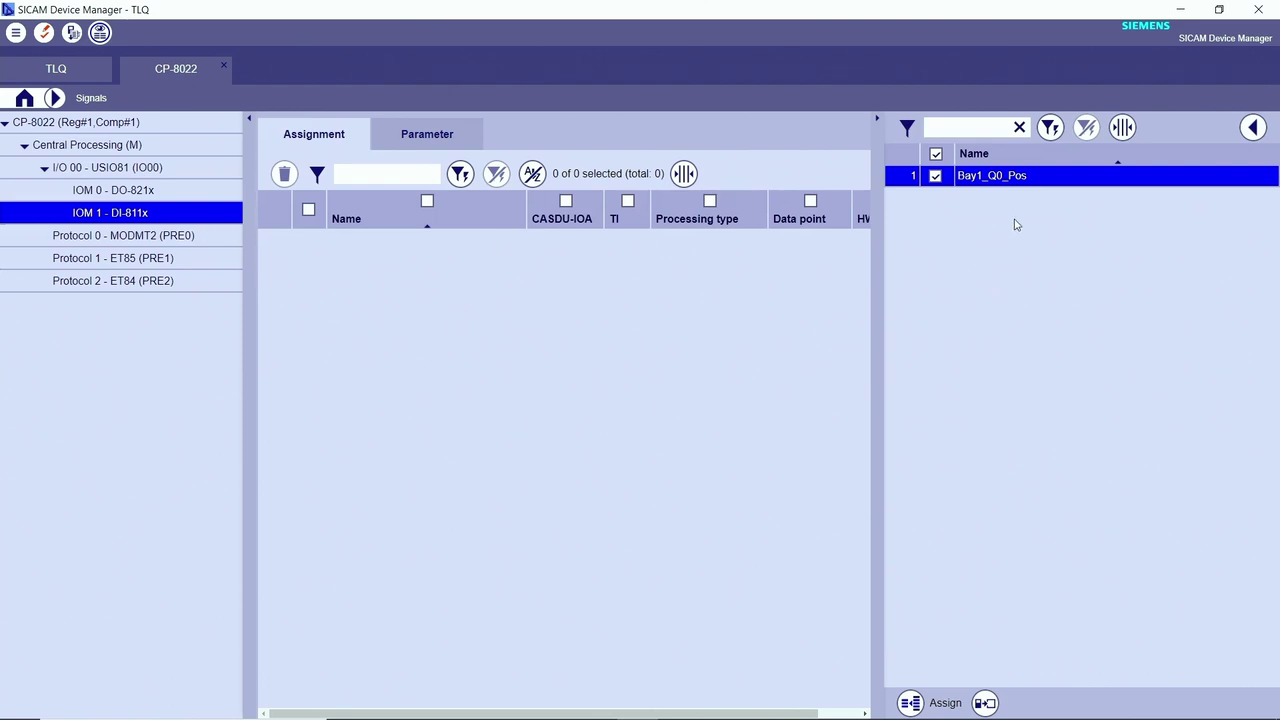
left_click(910, 704)
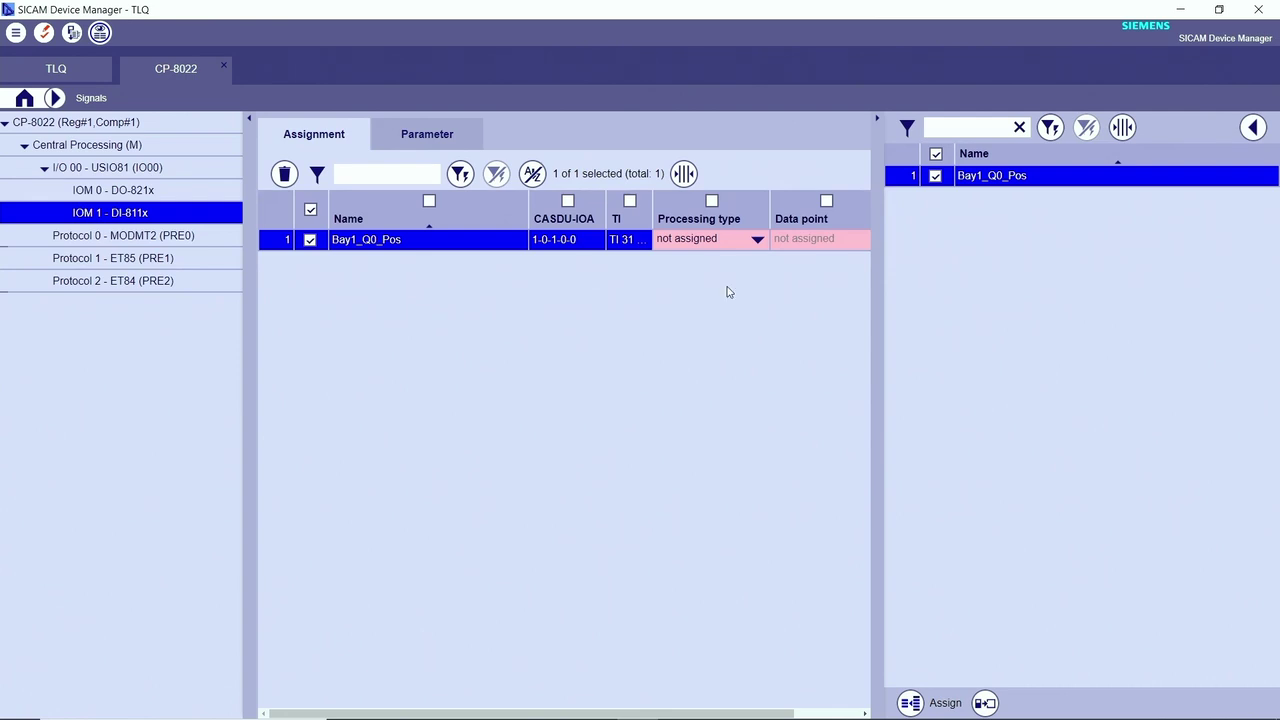
Step: Set Bay1_Q0_Pos processing type to DI_DI - Digital Input - Double Point Information
mouse_move(734, 256)
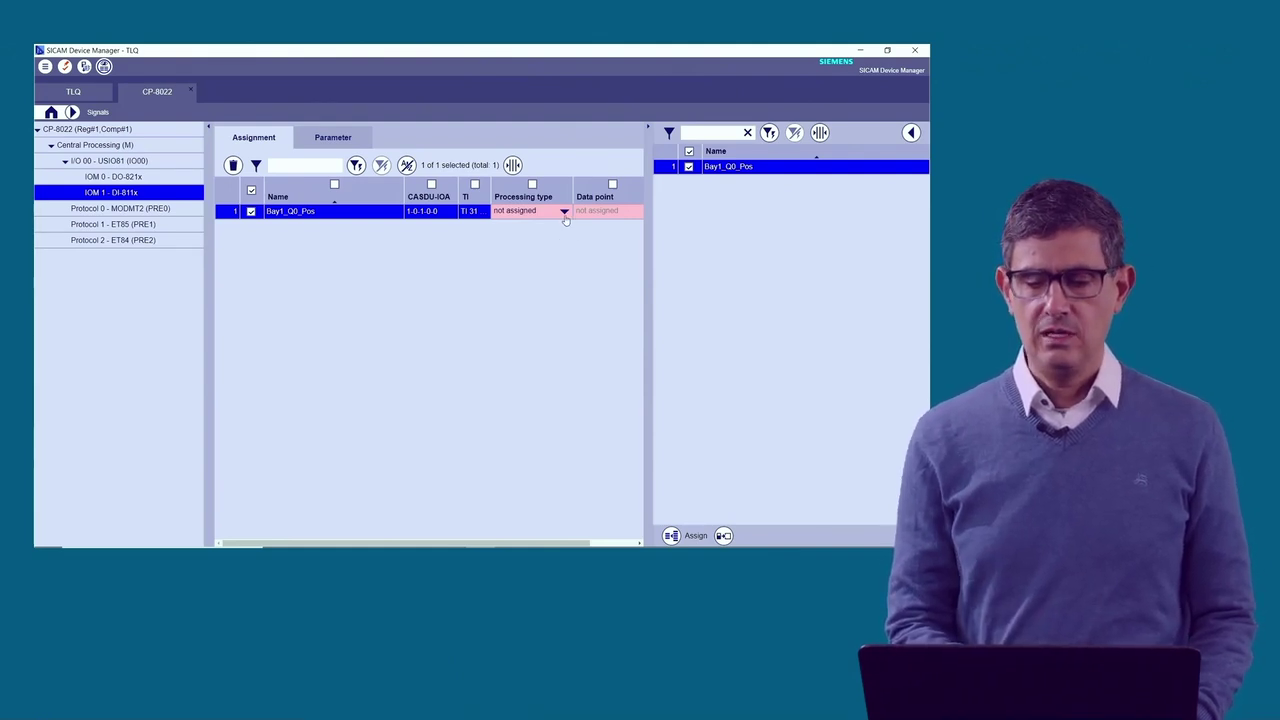
mouse_move(565, 220)
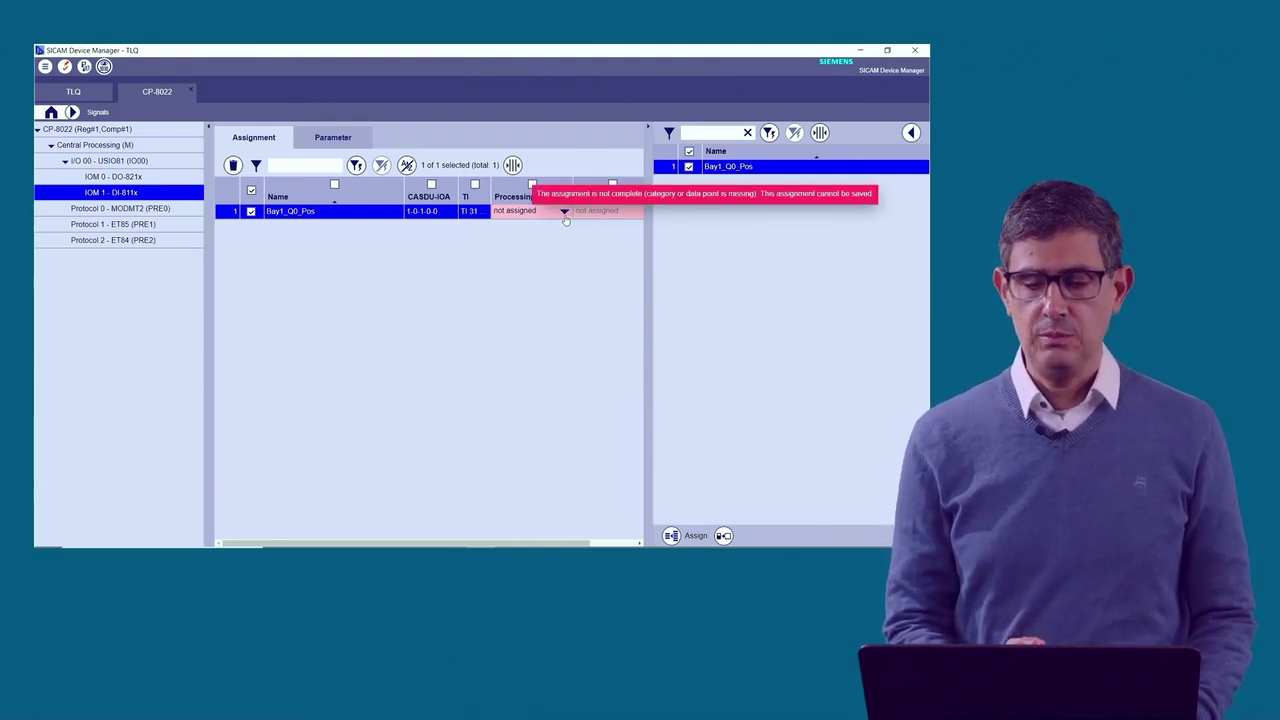
left_click(565, 212)
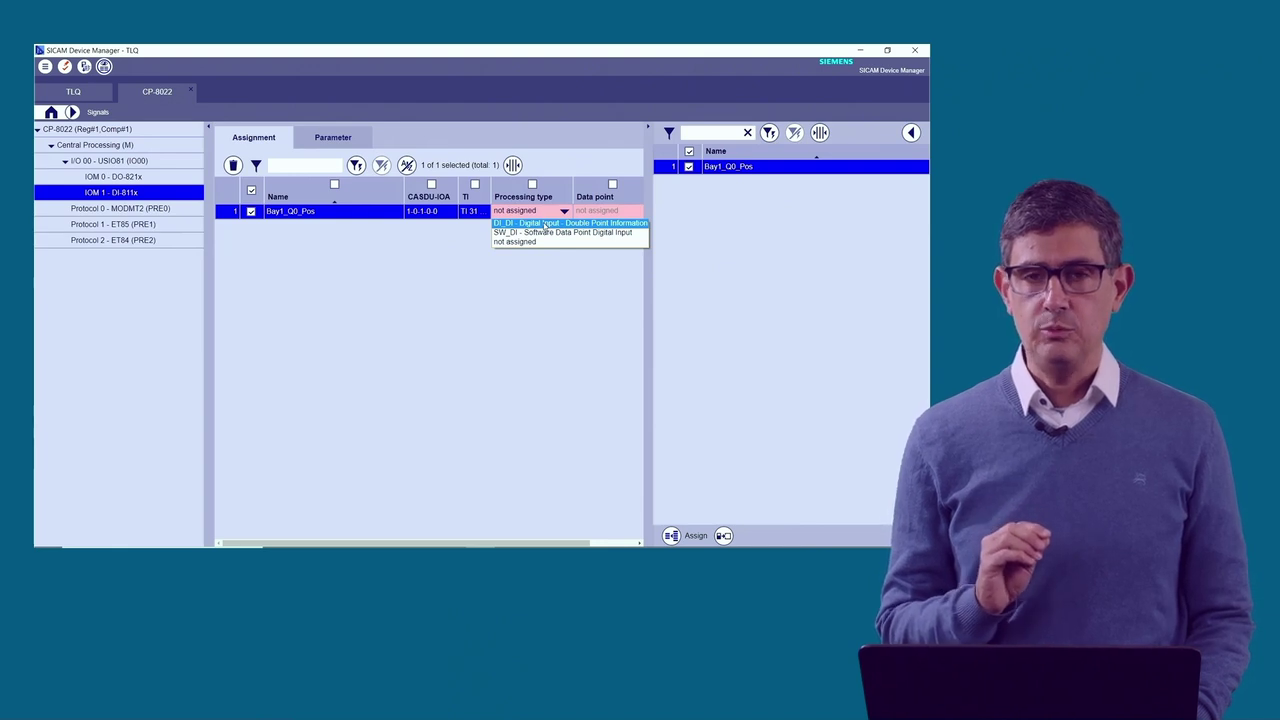
left_click(544, 224)
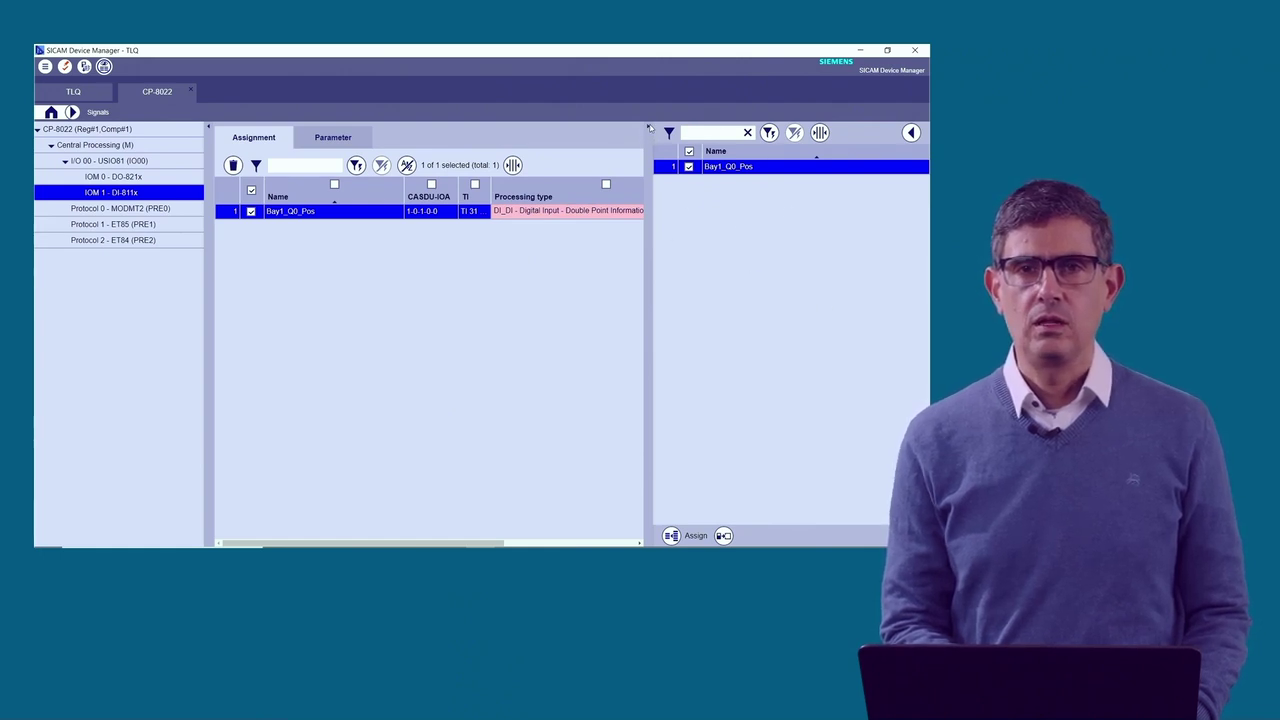
Step: Map Bay1_Q0_Pos to data point IN D00/D01 and show its HW pins
left_click(649, 127)
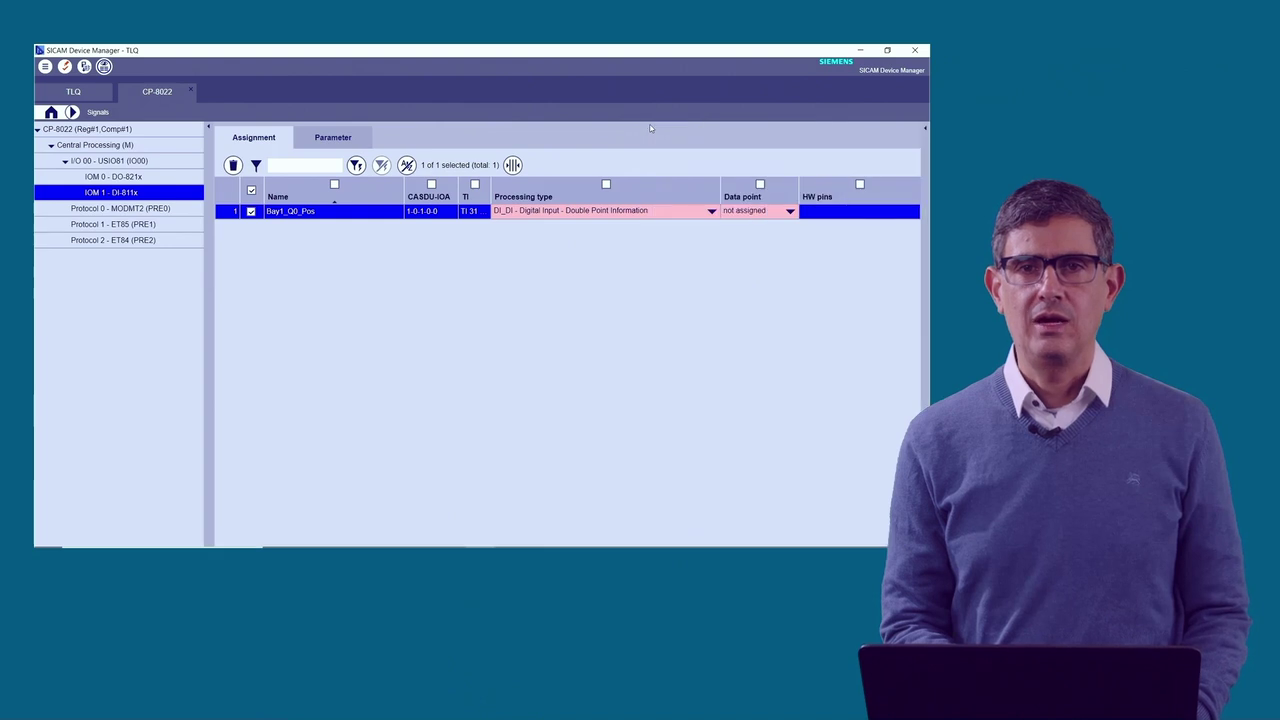
left_click(790, 212)
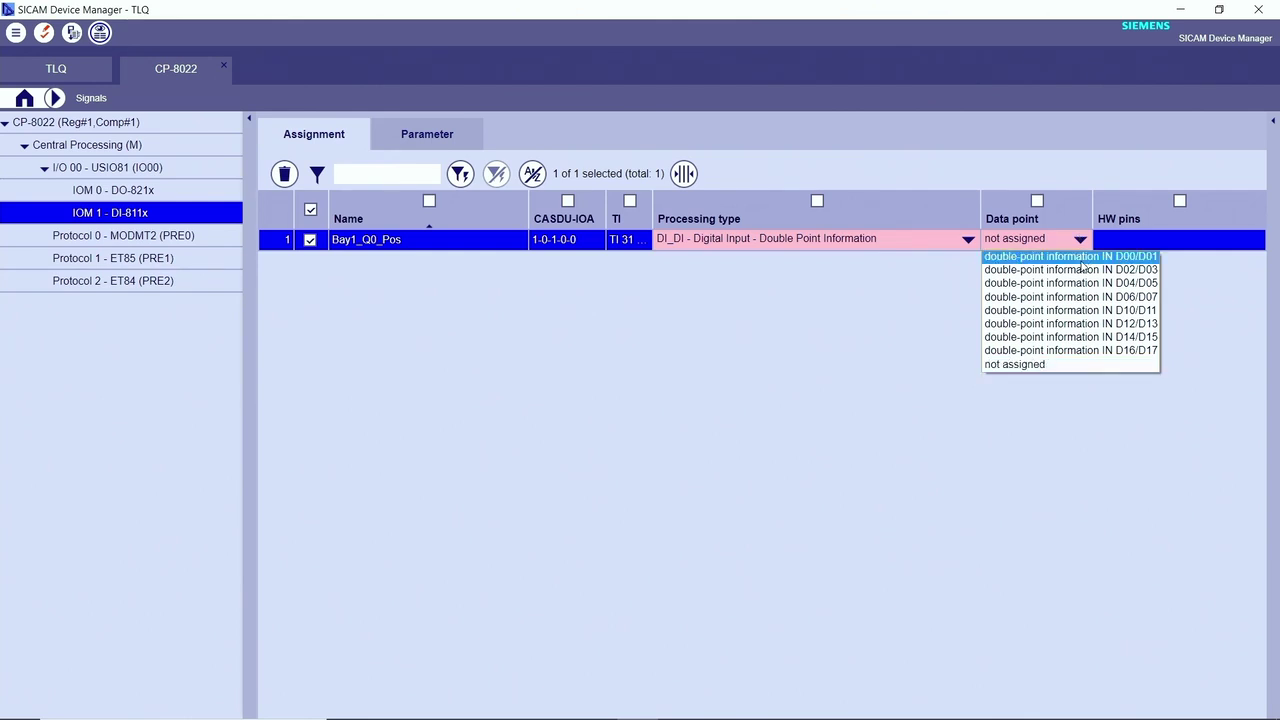
left_click(1081, 262)
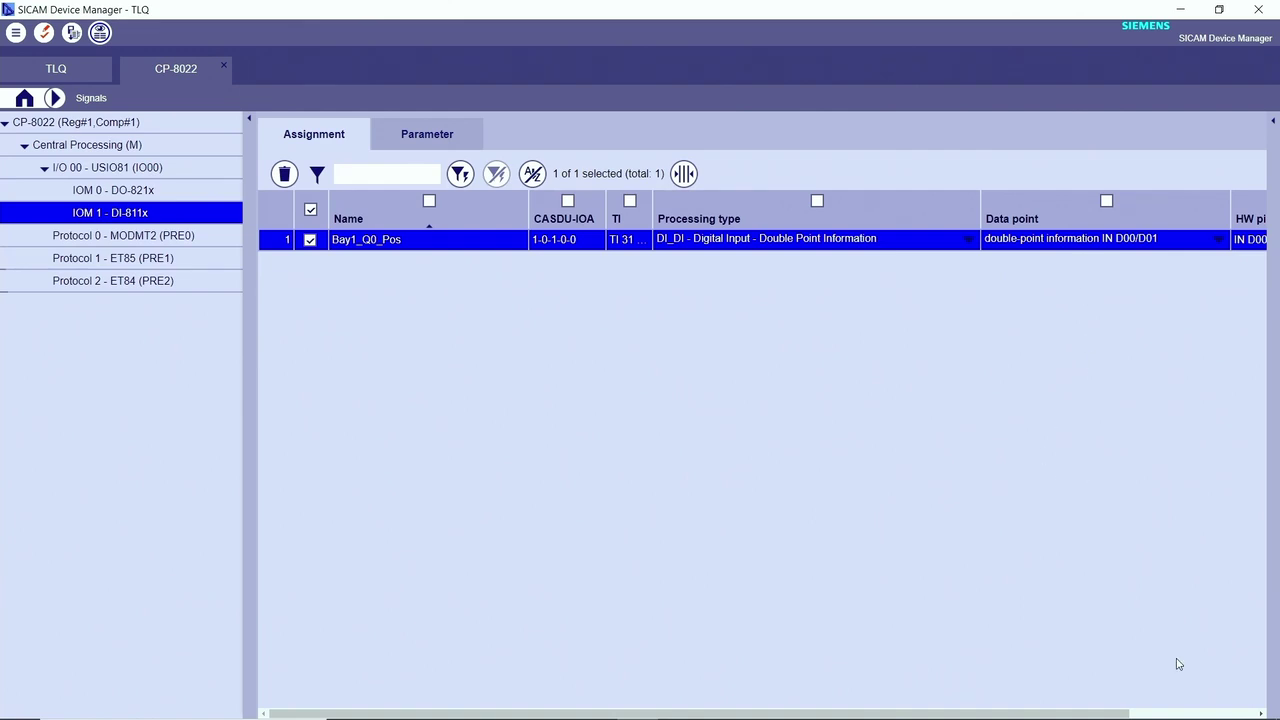
left_click(1208, 714)
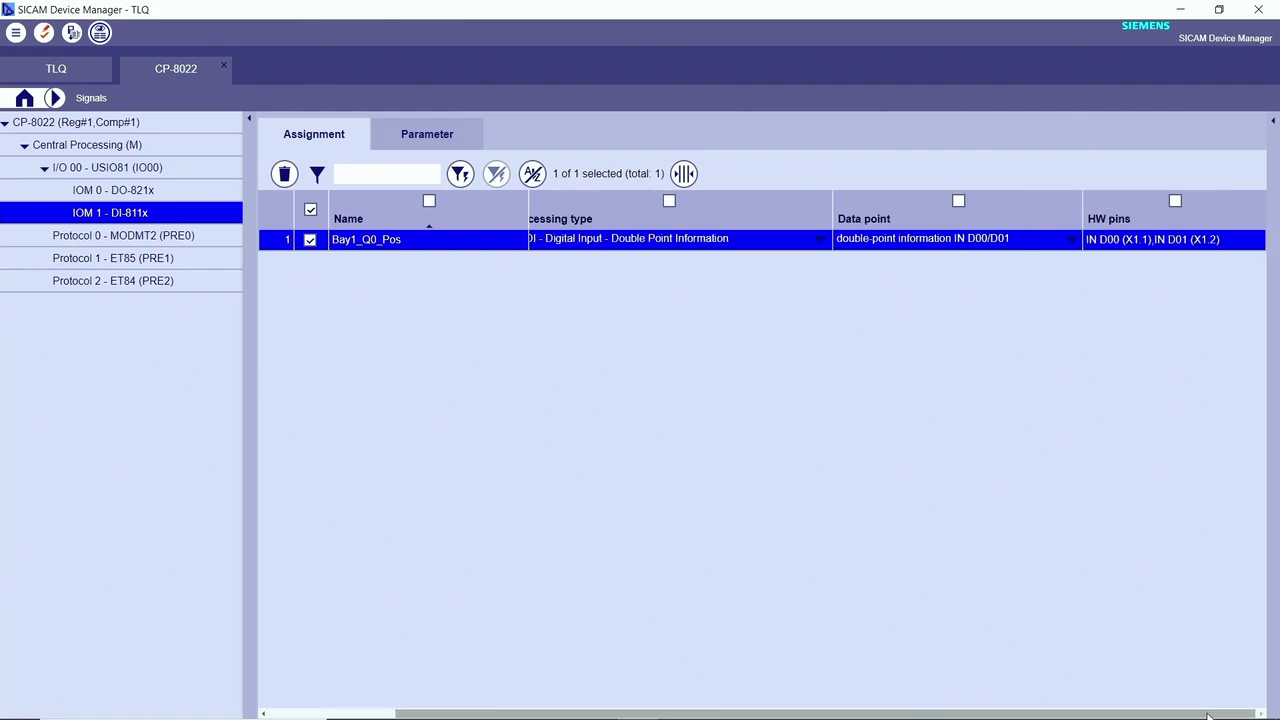
scroll(1208, 714, "left", 3)
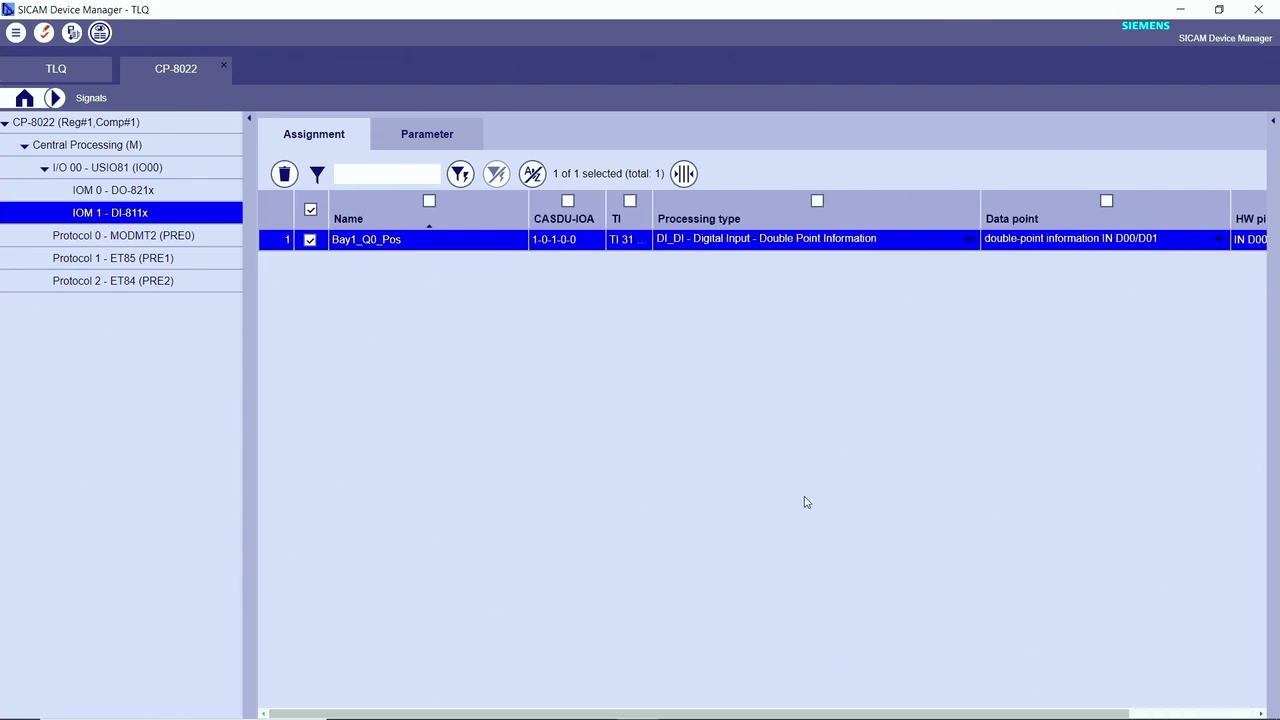
Step: Expand the full signal table and select Bay1_Q0_Pos for duplication
left_click(309, 243)
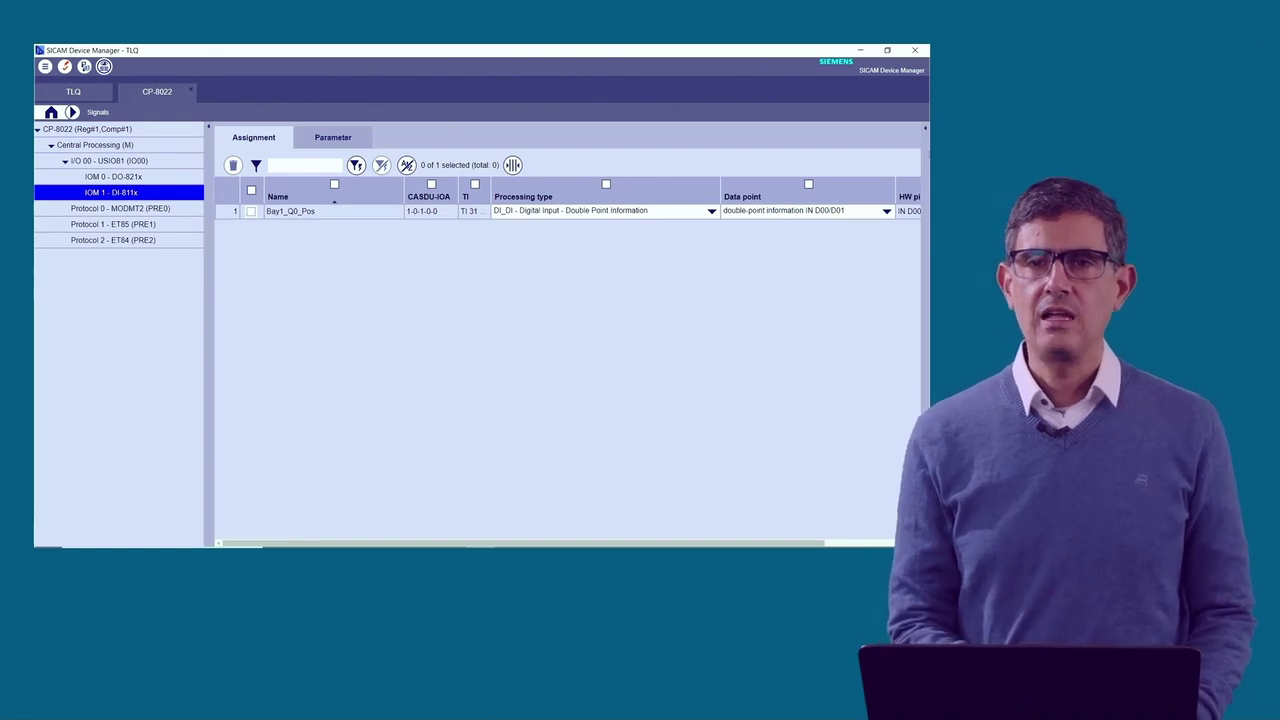
left_click(926, 130)
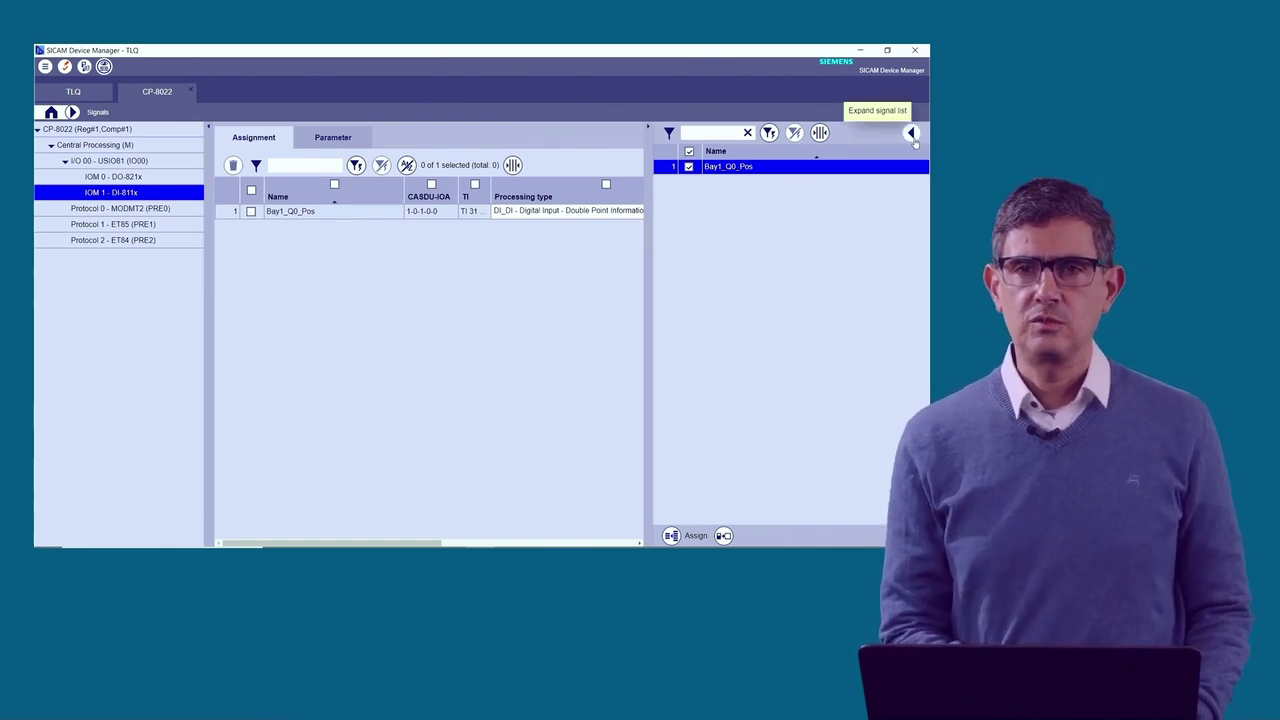
left_click(908, 133)
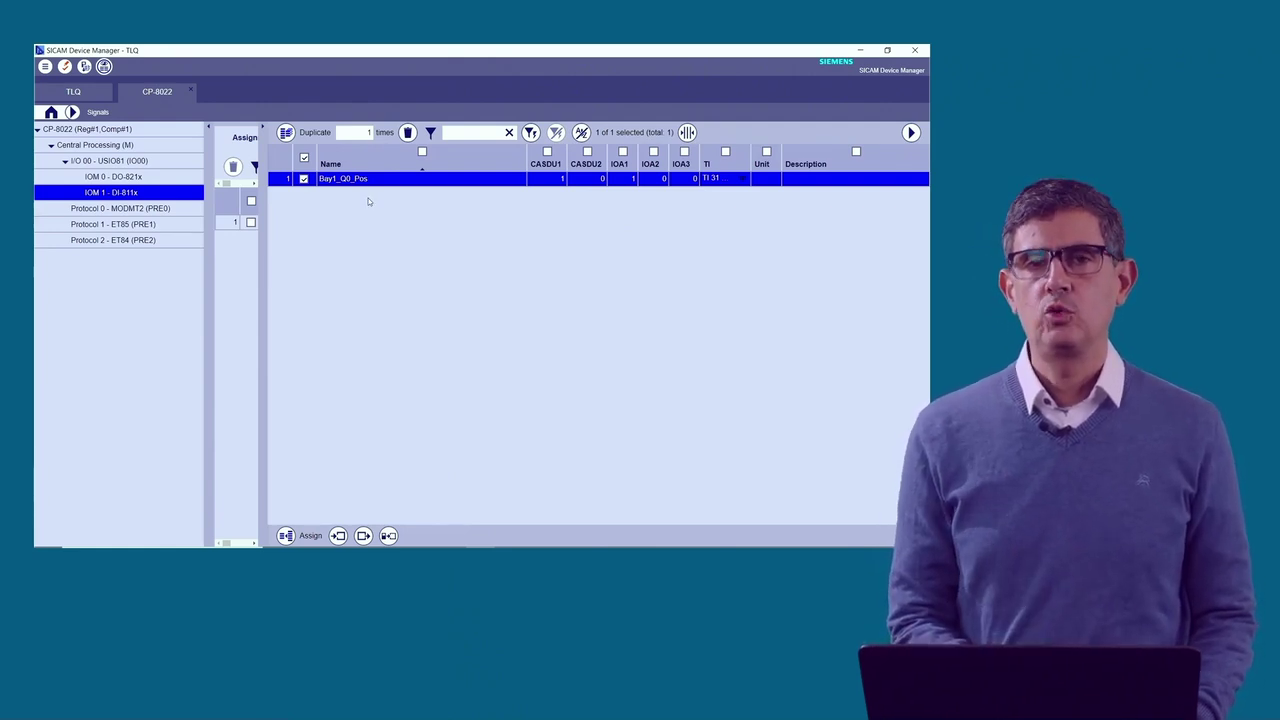
left_click(304, 179)
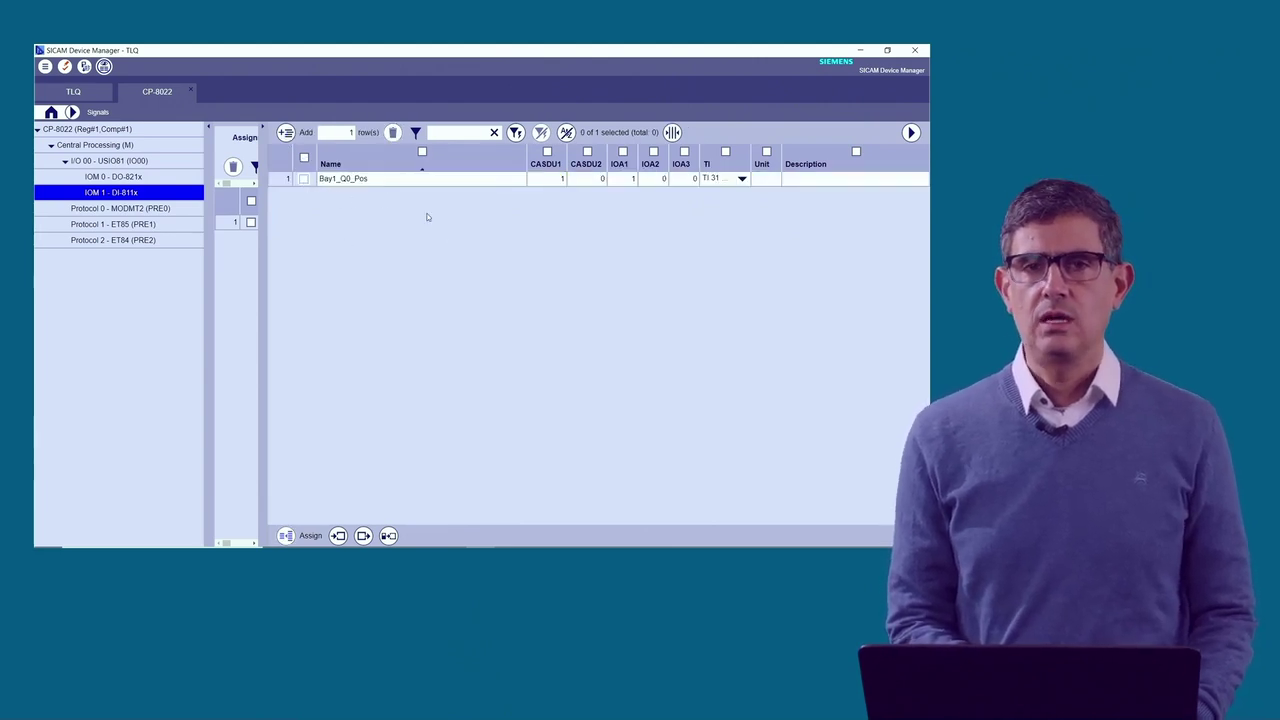
left_click(304, 180)
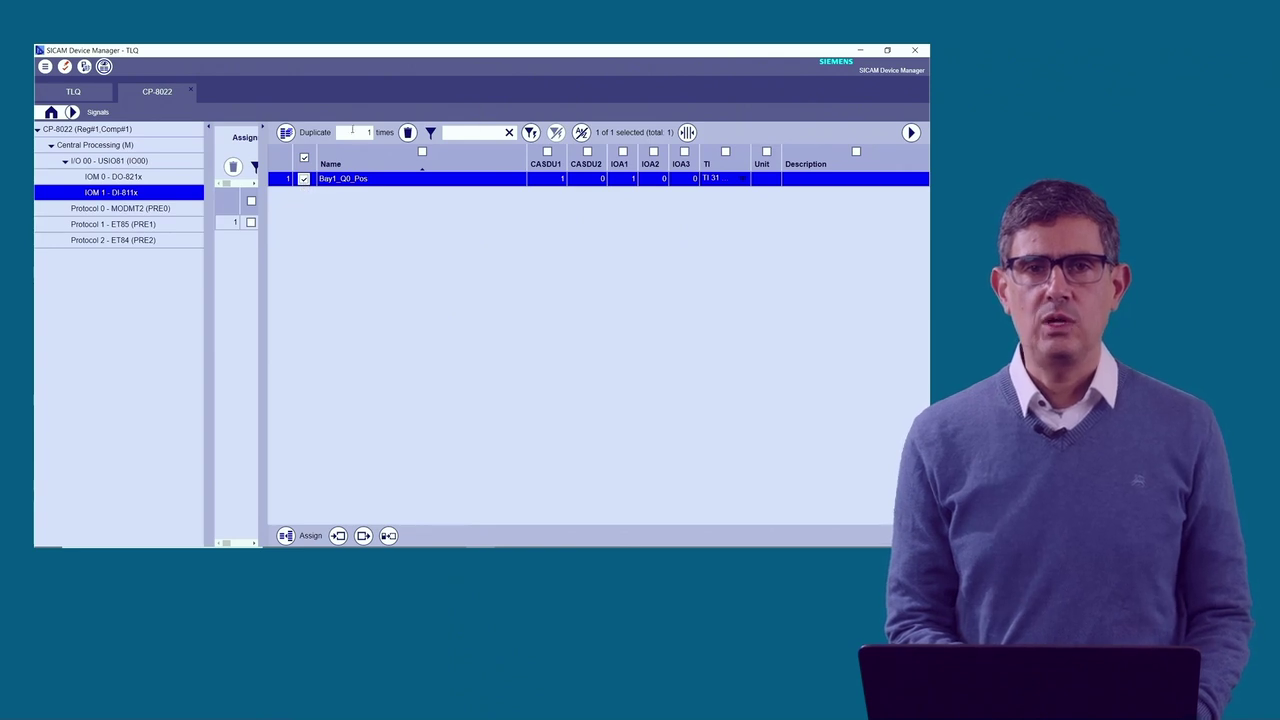
Step: Duplicate Bay1_Q0_Pos twice, creating Bay1_Q0_Pos(1) and (2) at IOA1 2 and 3
scroll(352, 131, "up", 1)
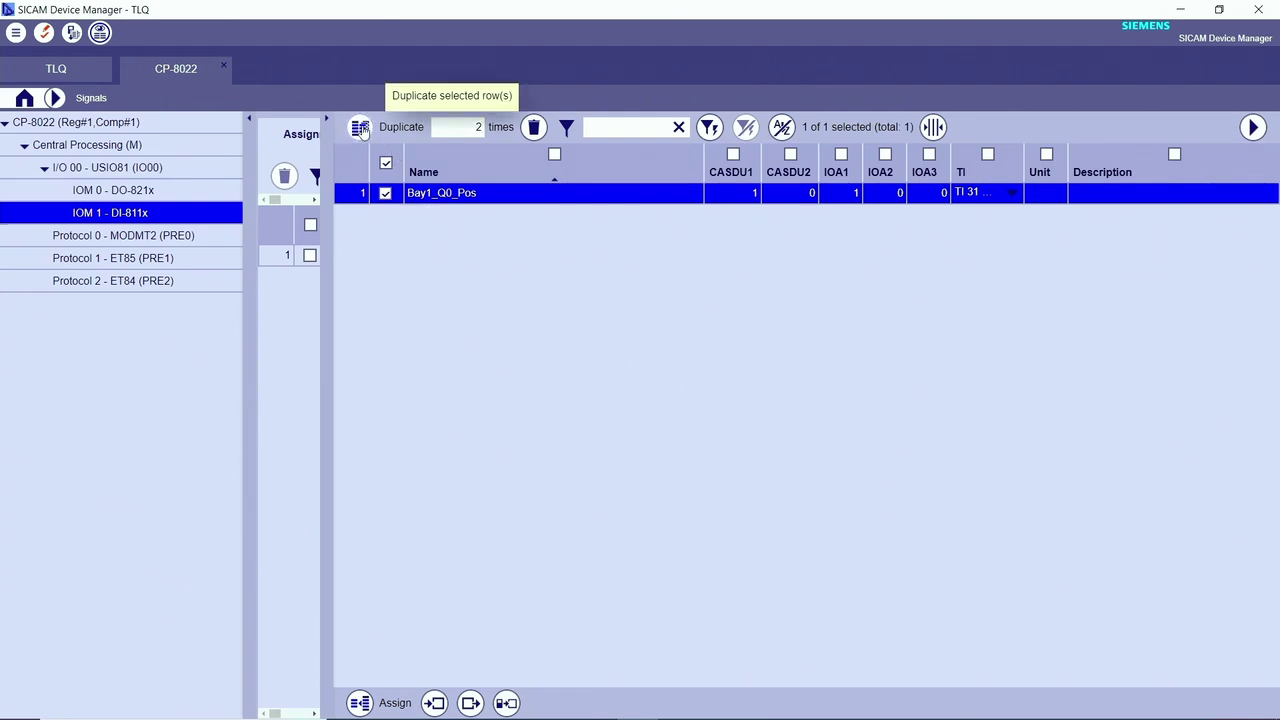
left_click(359, 128)
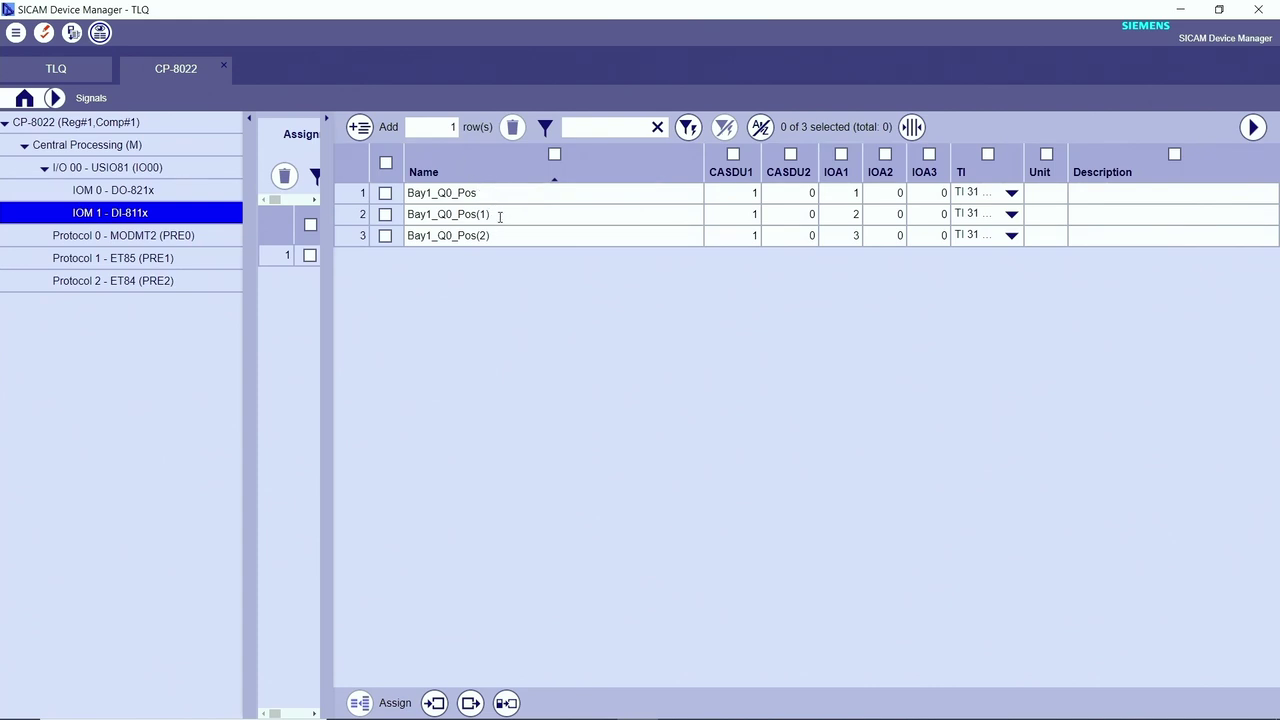
Step: Rename the first copy Bay1_Q0_Pos(1) to Bay1_Q8_Pos
double_click(497, 215)
double_click(505, 235)
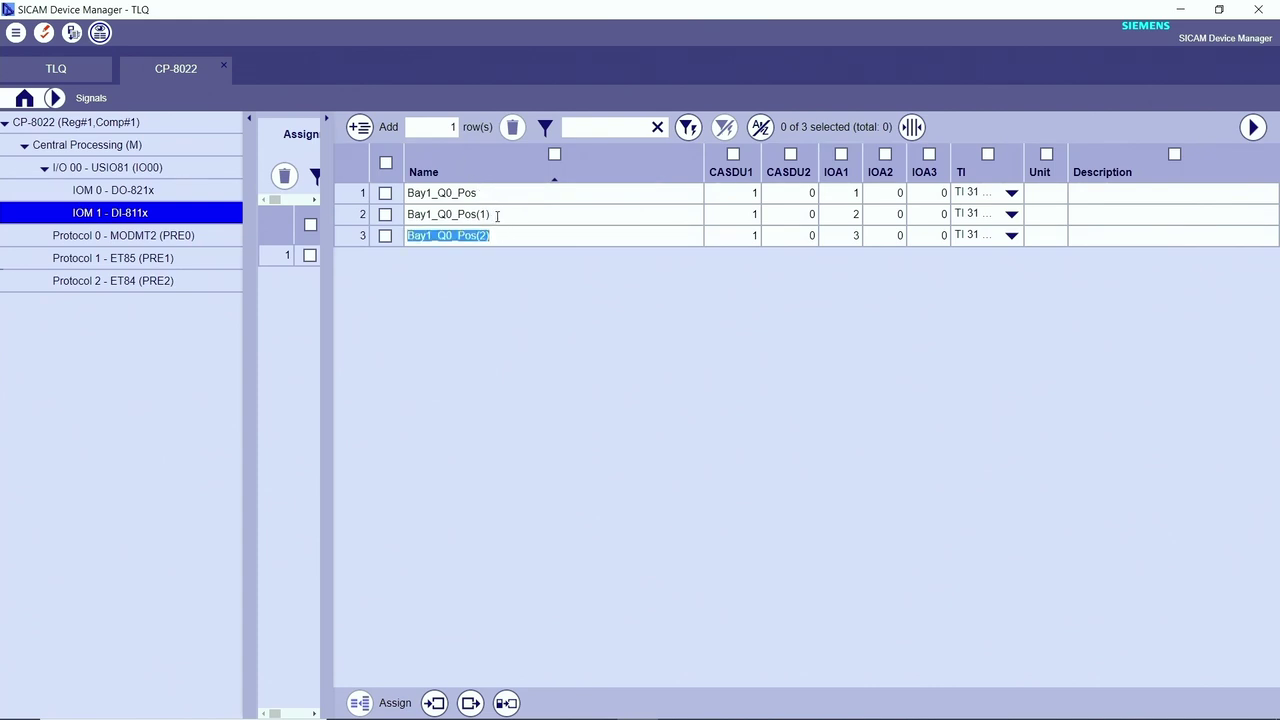
double_click(497, 215)
left_click(497, 215)
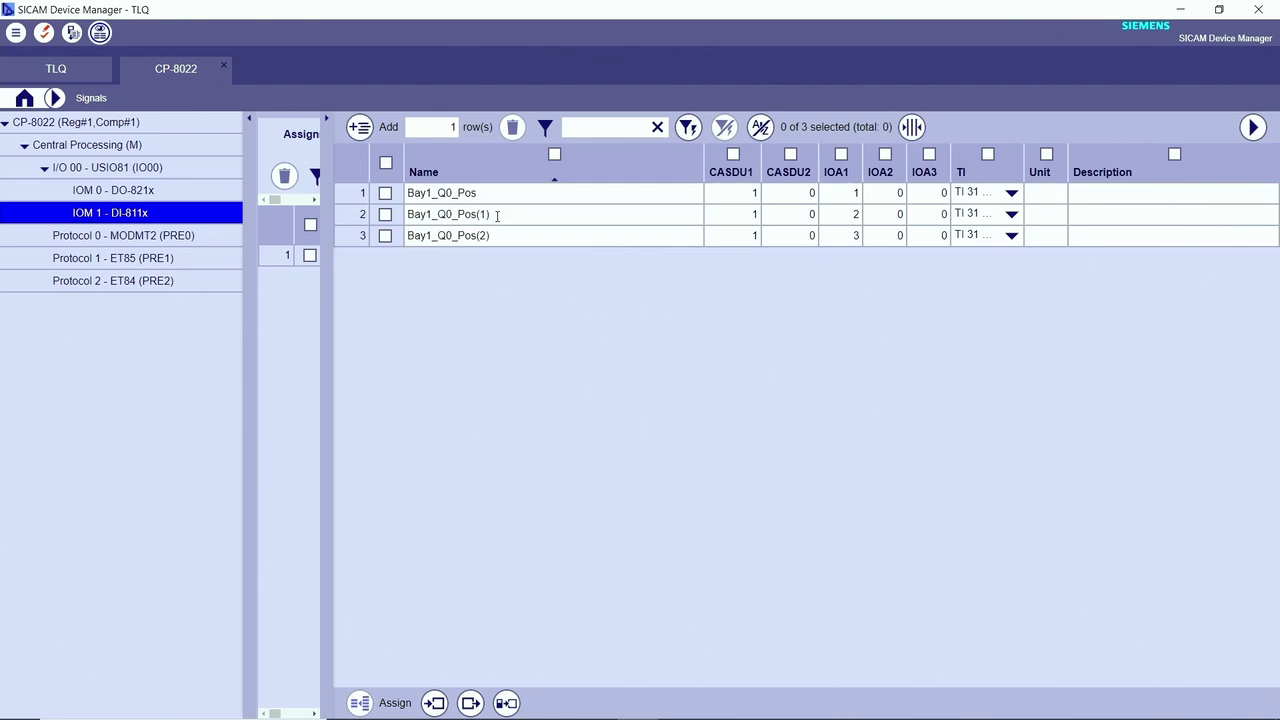
key("BackSpace")
key("Left")
key("Left")
key("Left")
key("Left")
key("BackSpace")
type("8")
Step: Rename the second copy Bay1_Q0_Pos(2) to Bay1_Q1_Pos
left_click(508, 236)
left_click(528, 236)
key("BackSpace")
type("1")
key("ctrl+a")
left_click(611, 210)
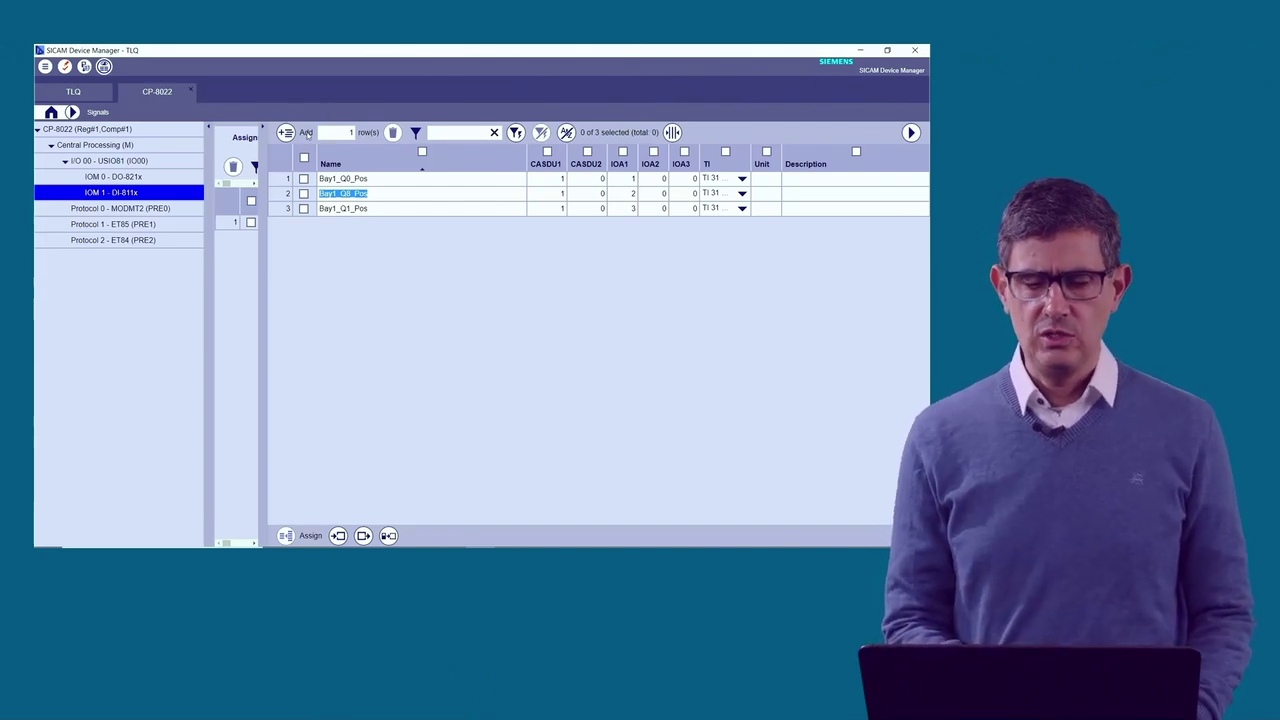
Step: Add a new signal row and name it Bay1_LowSF6_St1
left_click(306, 133)
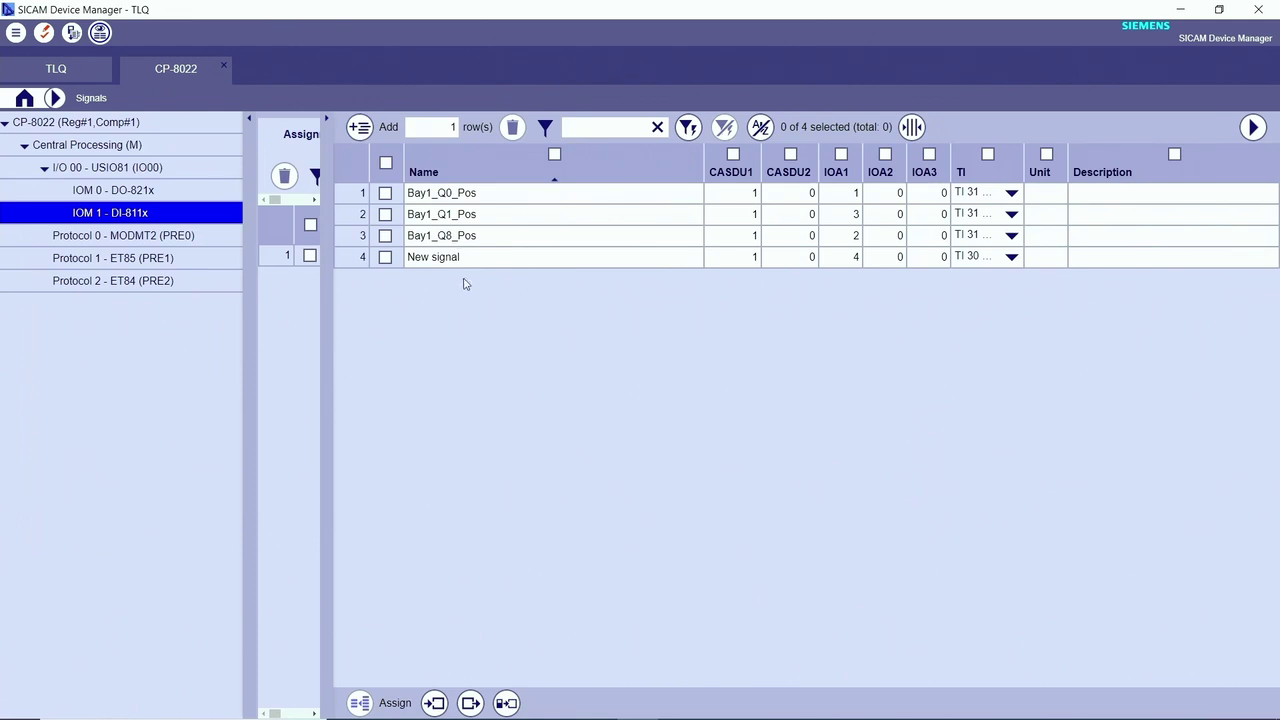
double_click(467, 259)
type("Bay1_LowSF6_St1")
Step: Duplicate Bay1_LowSF6_St1 once and rename the copy Bay1_LowSF6_St2
left_click(385, 257)
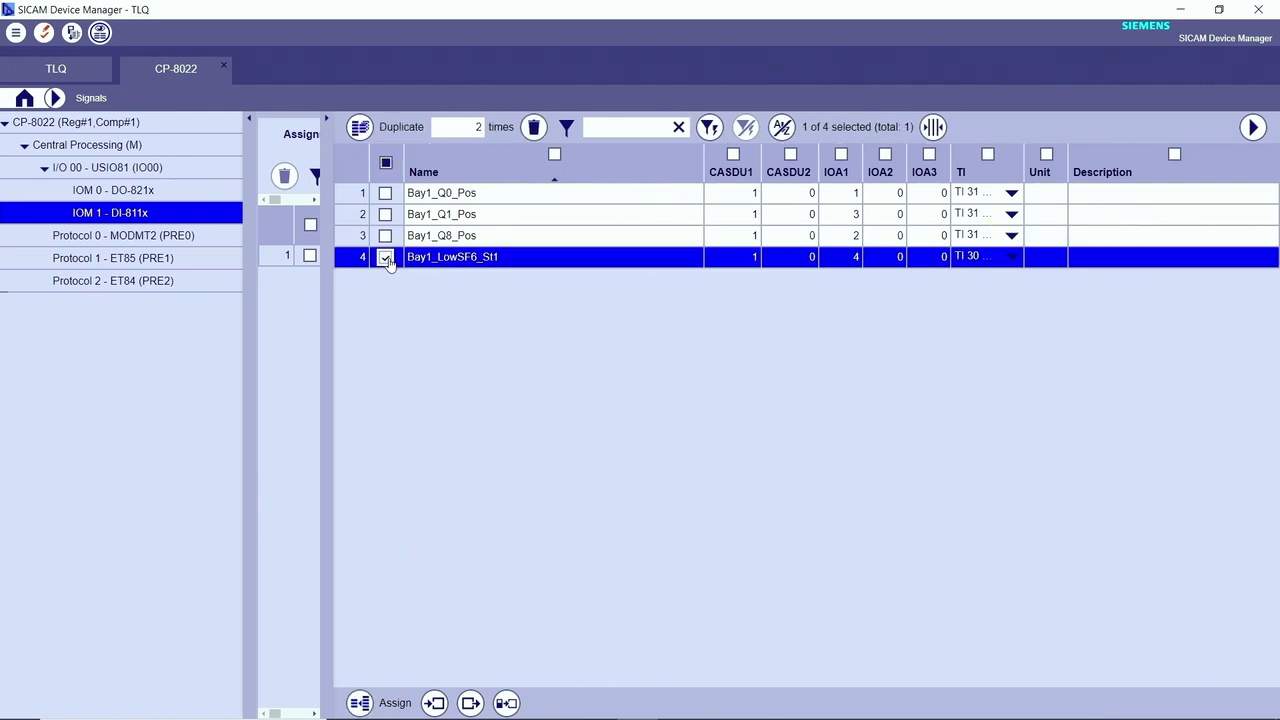
double_click(469, 127)
type("1")
left_click(360, 127)
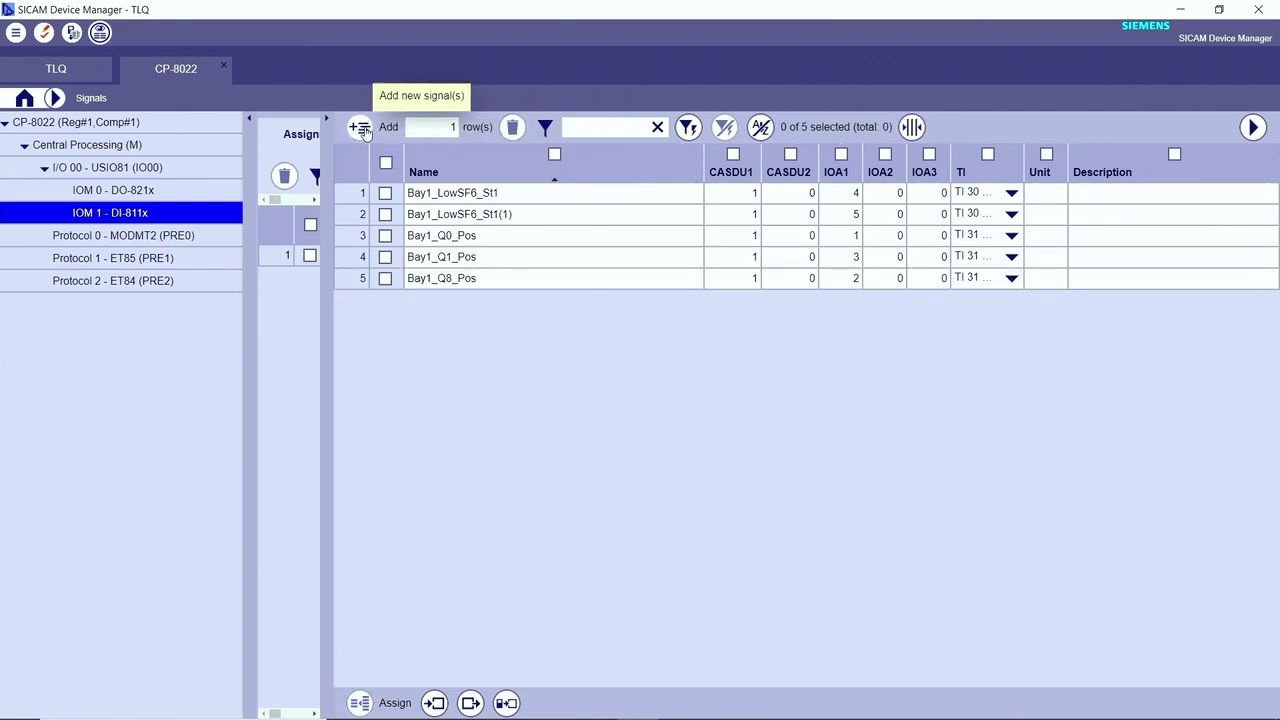
double_click(532, 212)
left_click(531, 212)
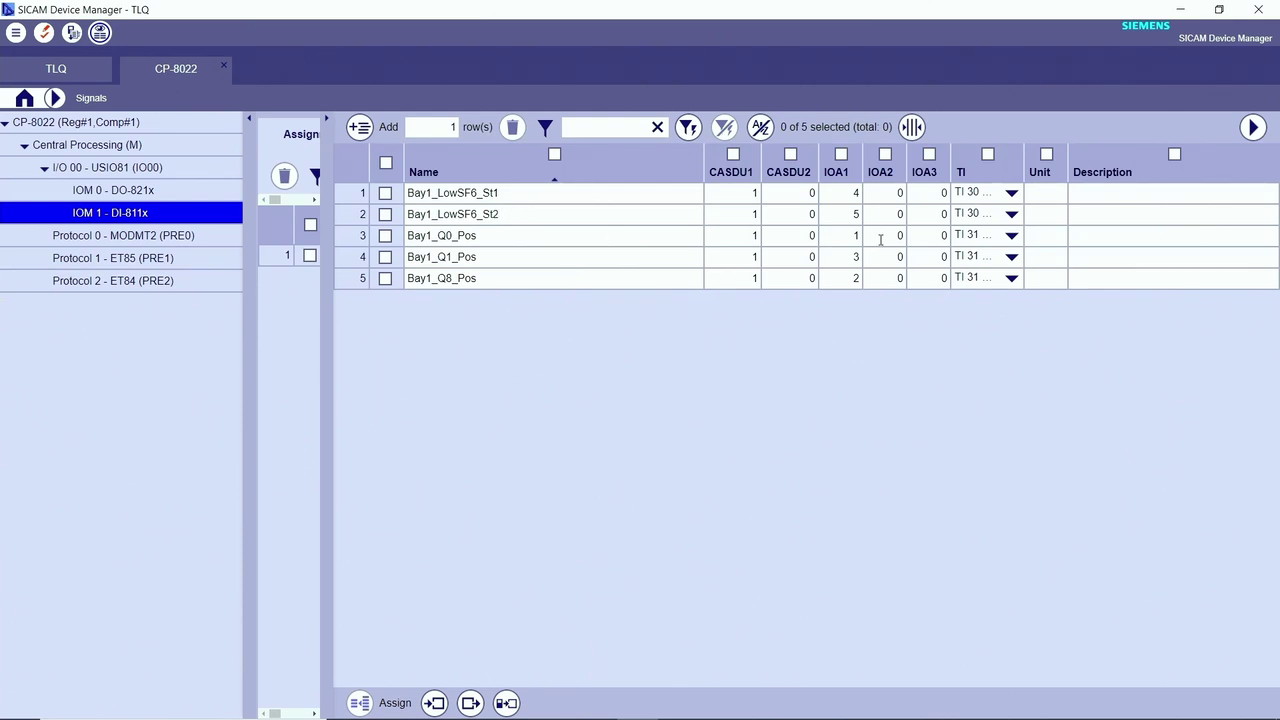
left_click(453, 188)
Step: Assign all signals except the already assigned Bay1_Q0_Pos to the DI-811x module
left_click(1253, 128)
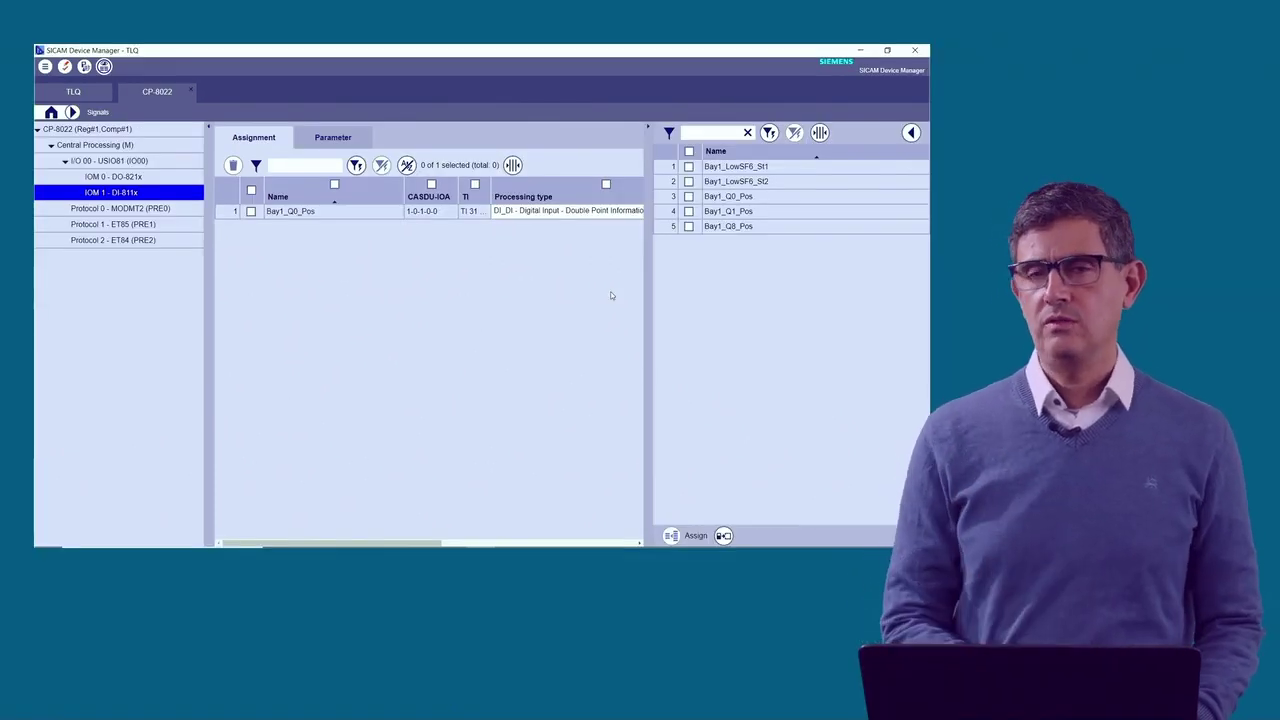
left_click(689, 154)
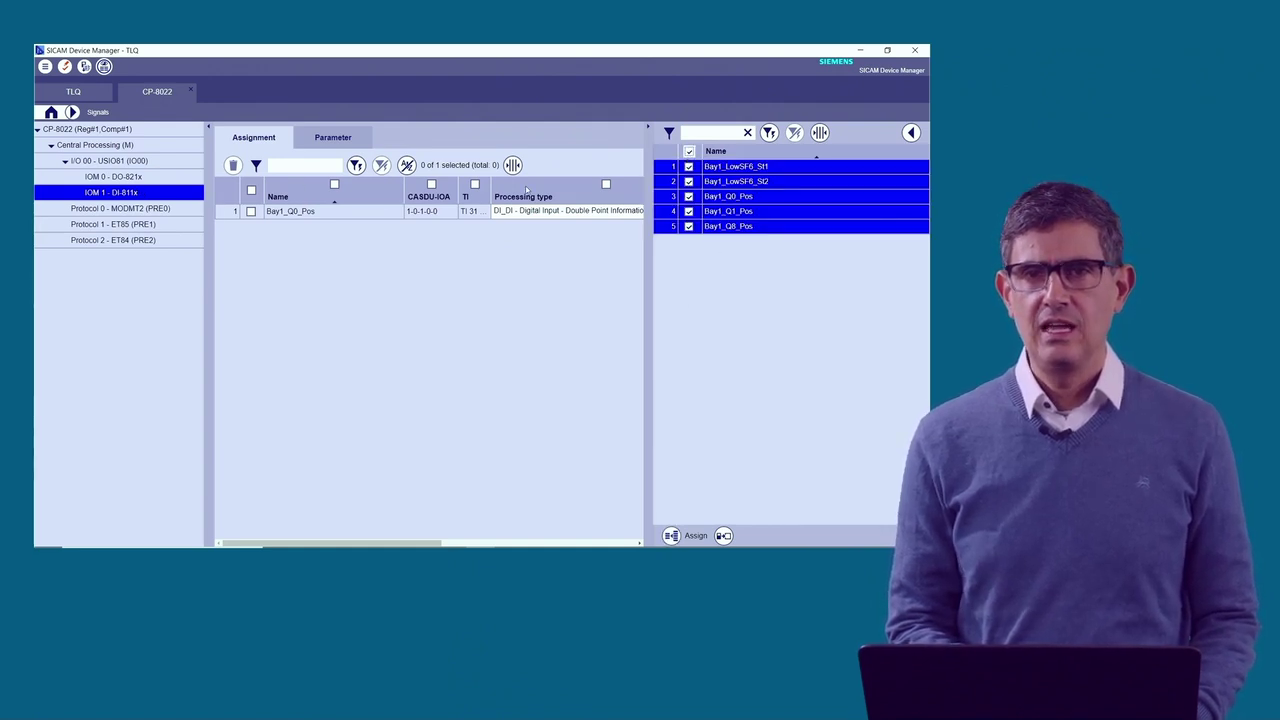
left_click(688, 197)
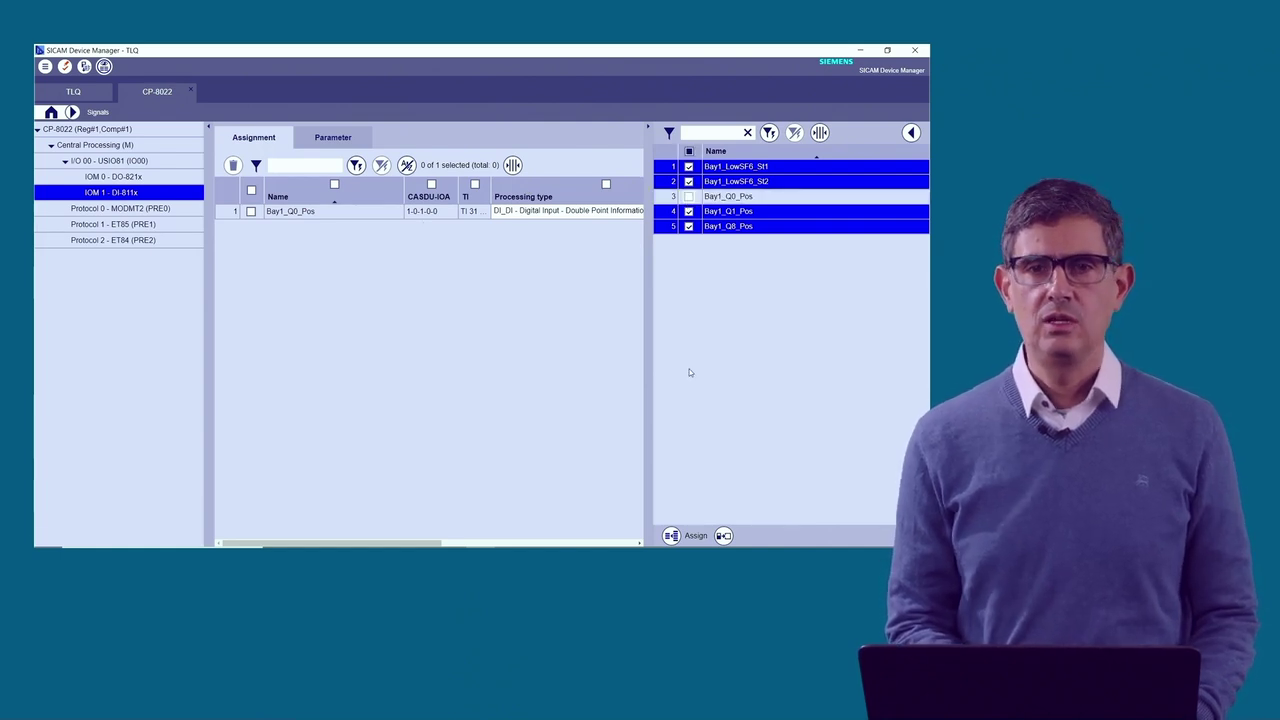
left_click(670, 536)
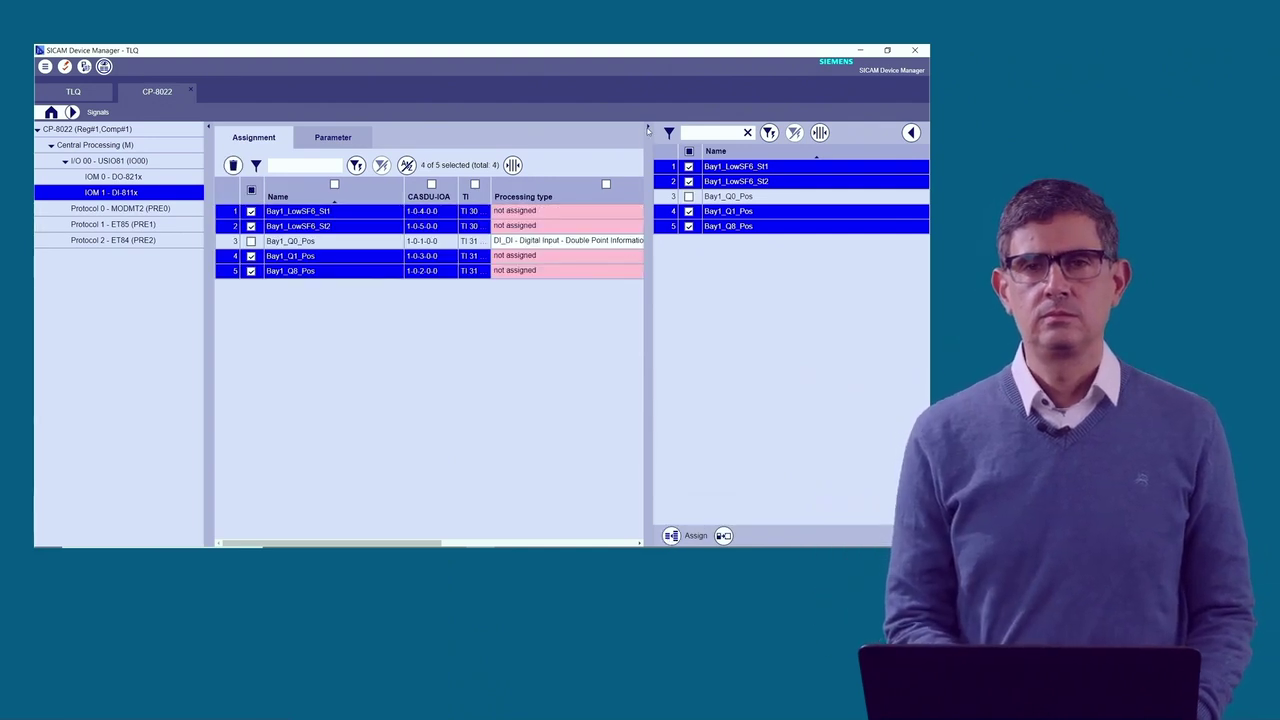
Step: Bulk-fill DI_SI single-point processing into the Bay1_LowSF6_St1 and Bay1_LowSF6_St2 rows
left_click(648, 127)
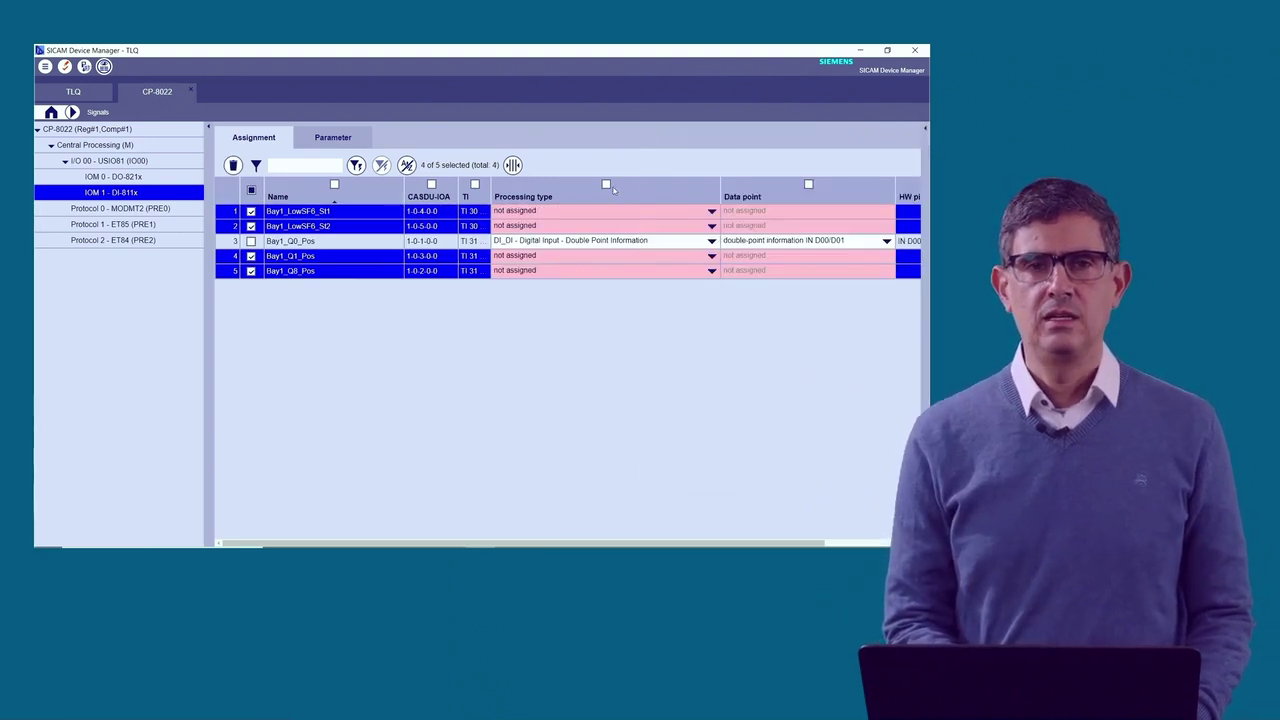
left_click(250, 257)
left_click(251, 271)
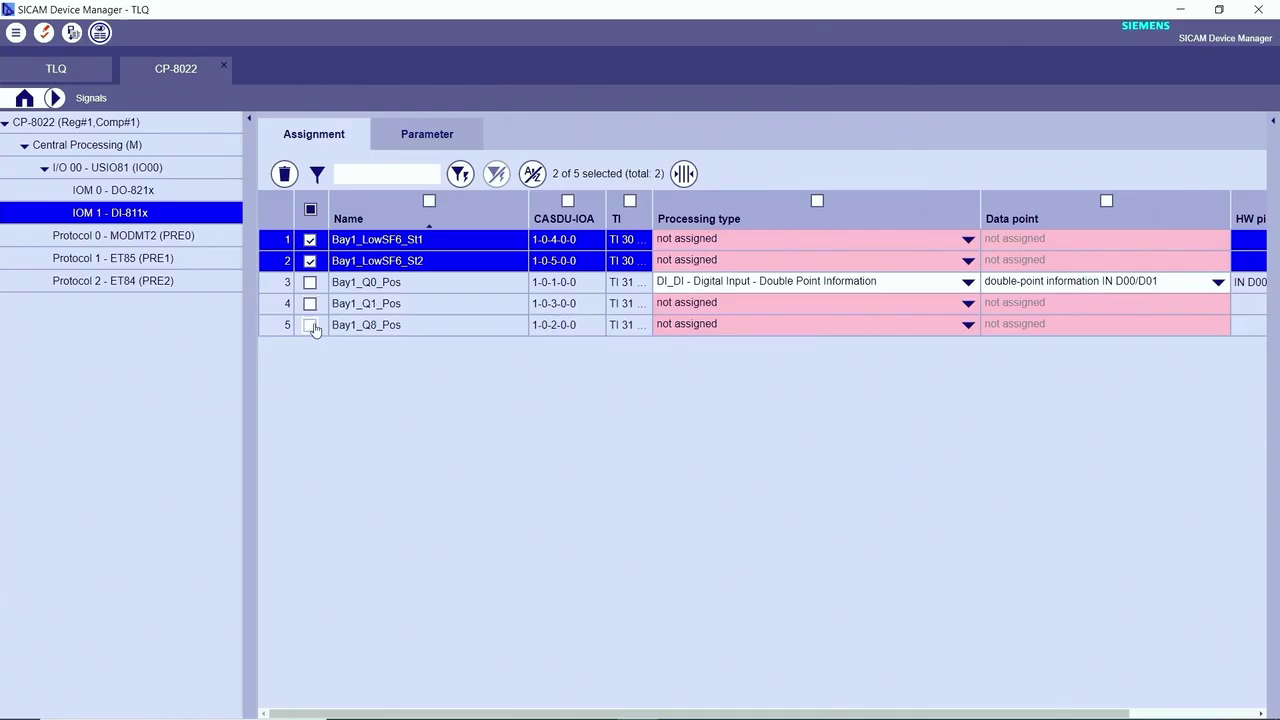
left_click(818, 203)
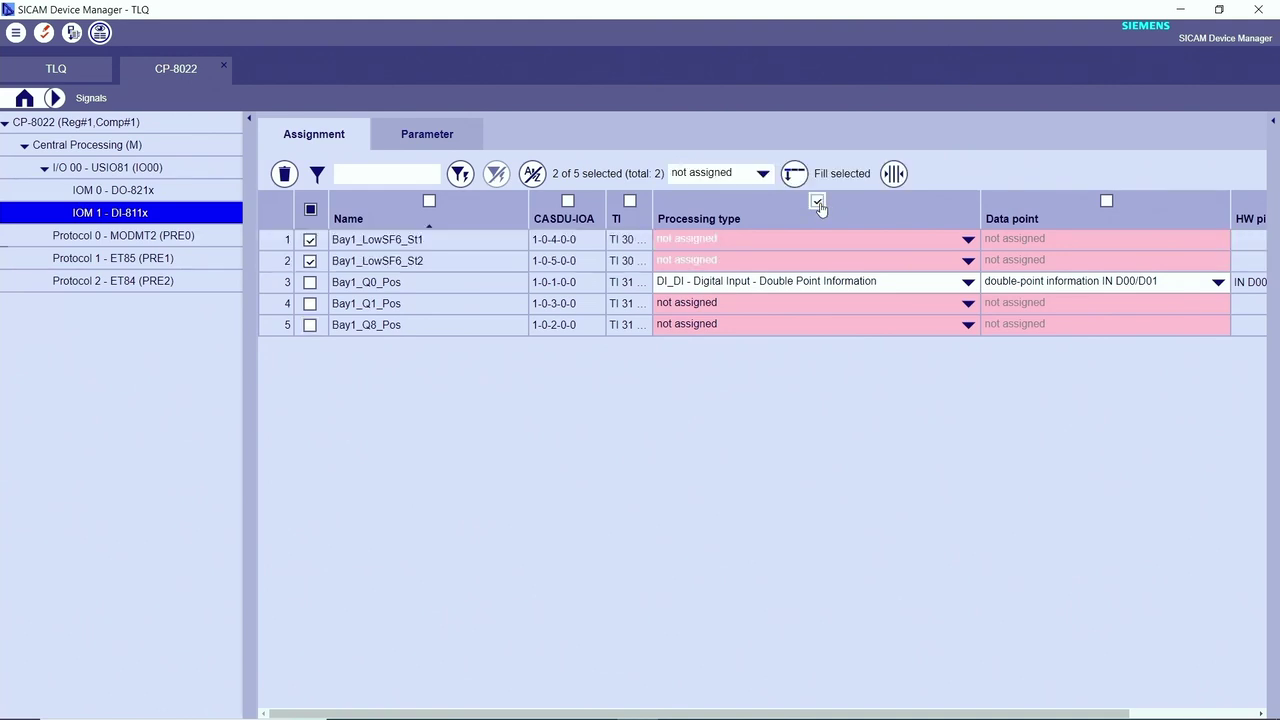
left_click(765, 178)
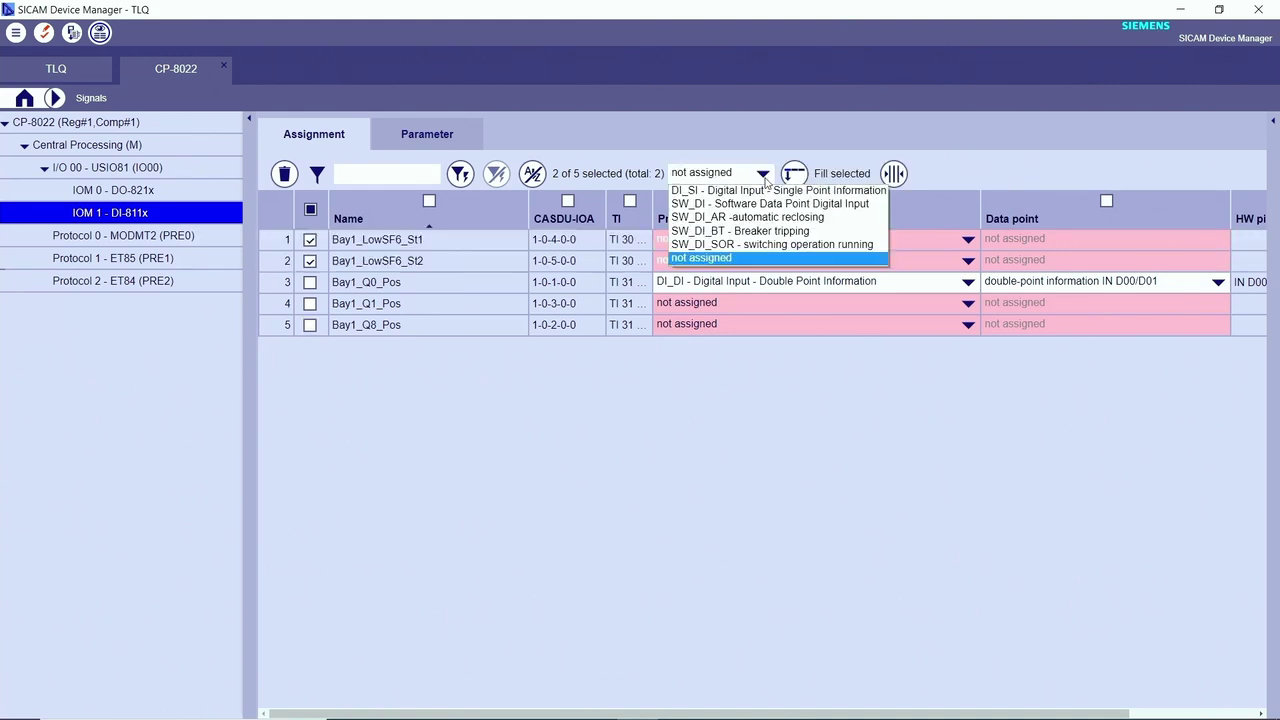
left_click(765, 178)
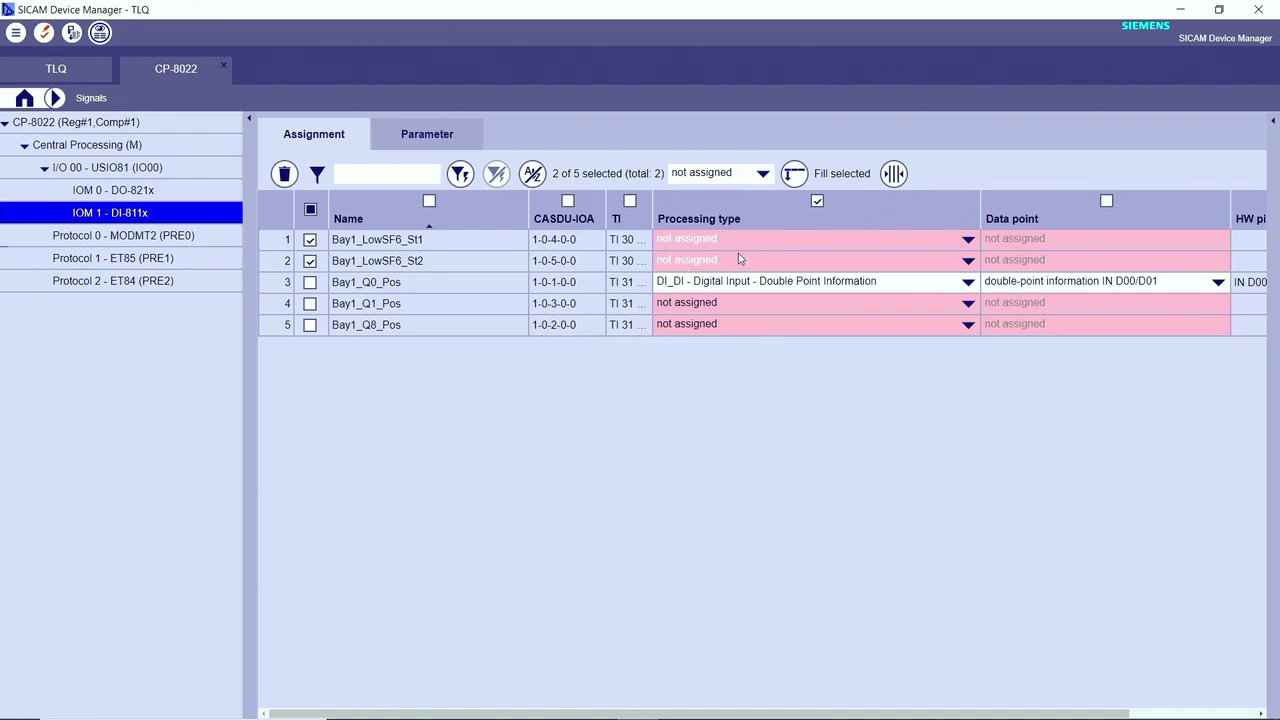
mouse_move(742, 266)
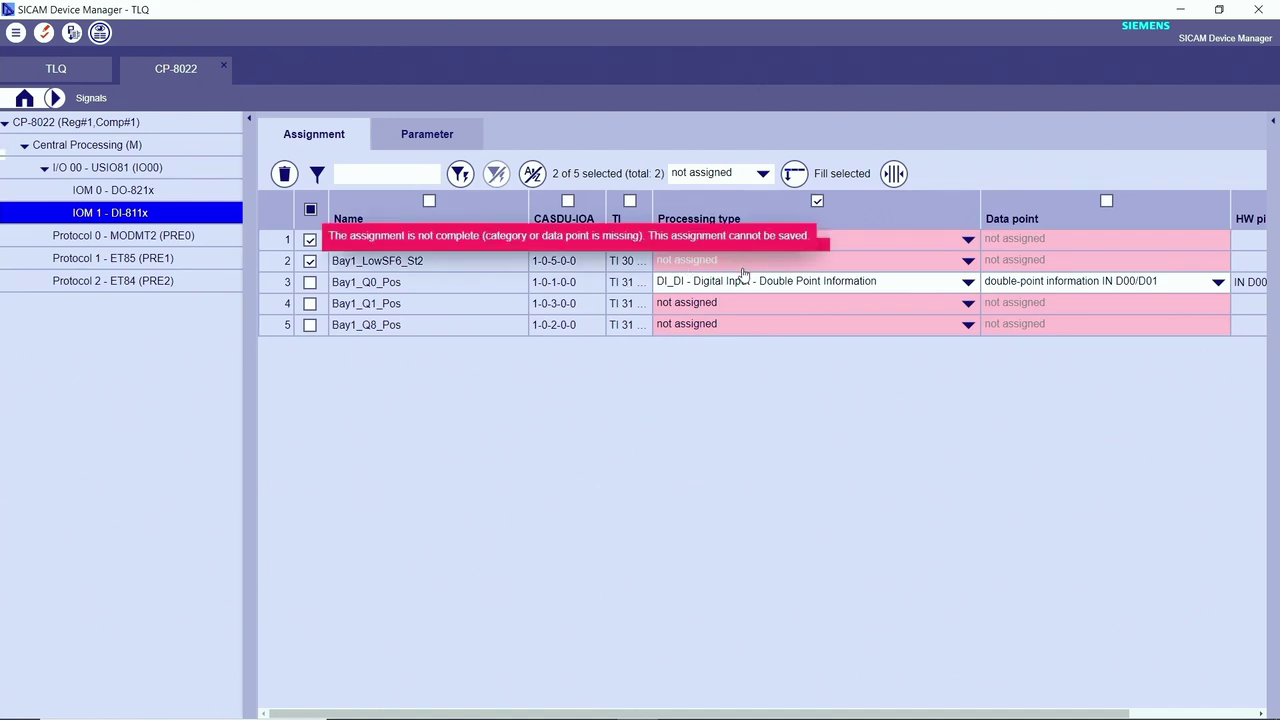
left_click(763, 174)
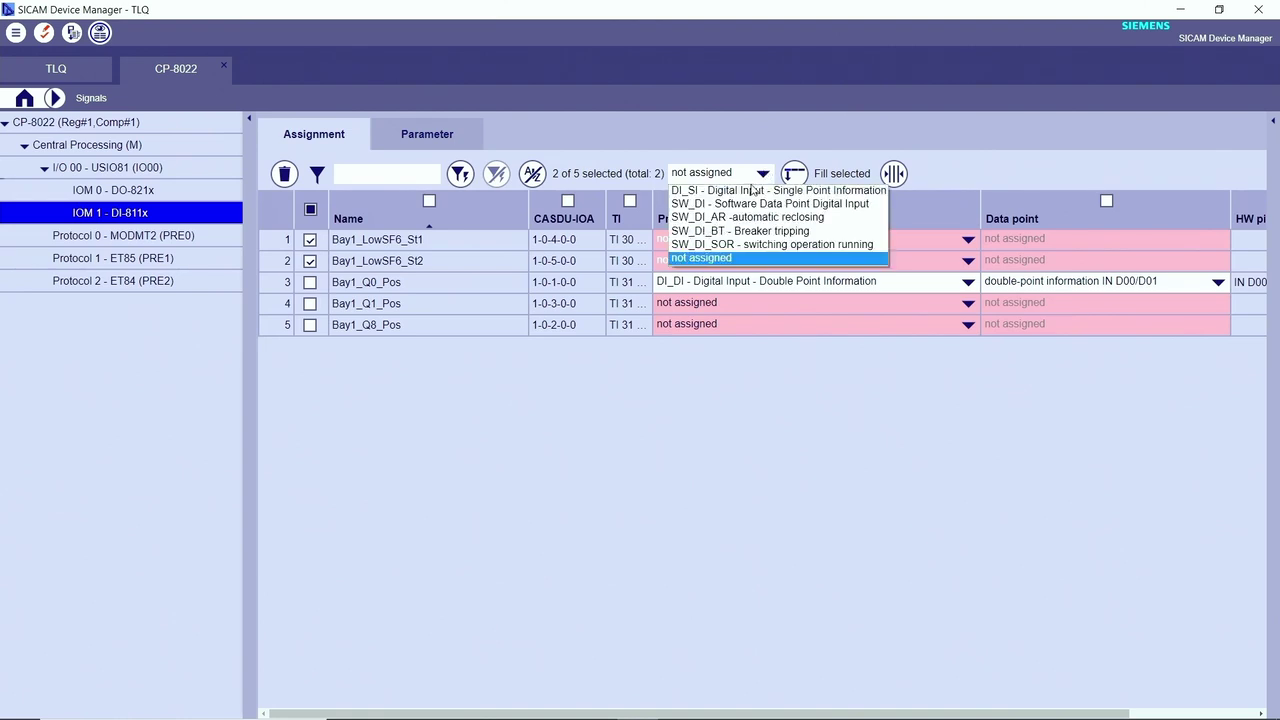
left_click(753, 191)
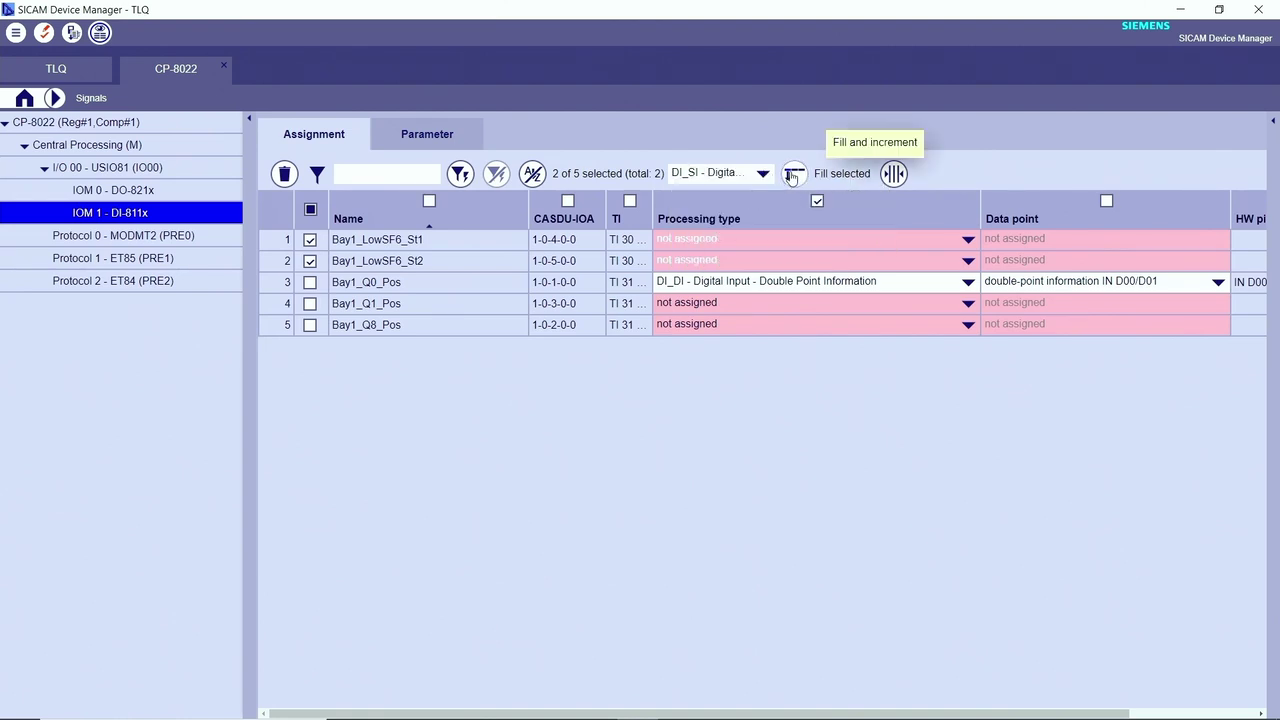
left_click(791, 175)
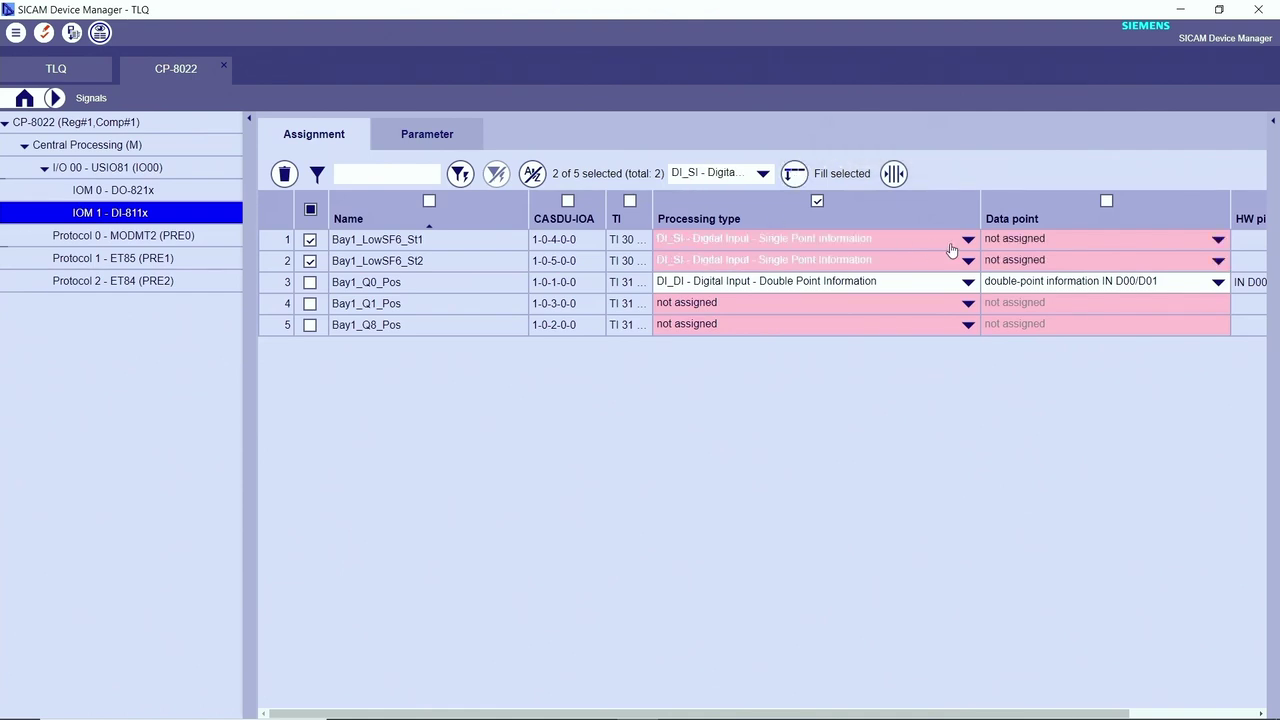
Step: Select Bay1_Q1_Pos and Bay1_Q8_Pos and fill them with DI_DI double-point processing
left_click(310, 240)
left_click(310, 261)
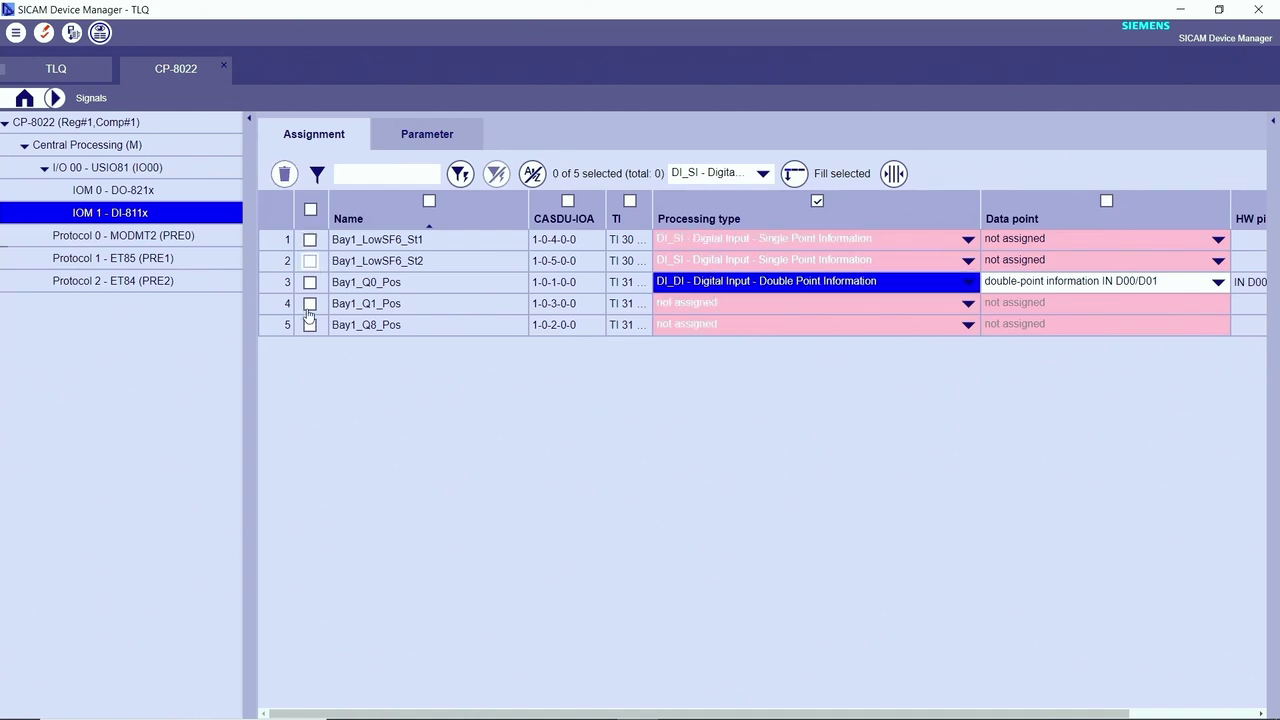
left_click(310, 304)
left_click(310, 326)
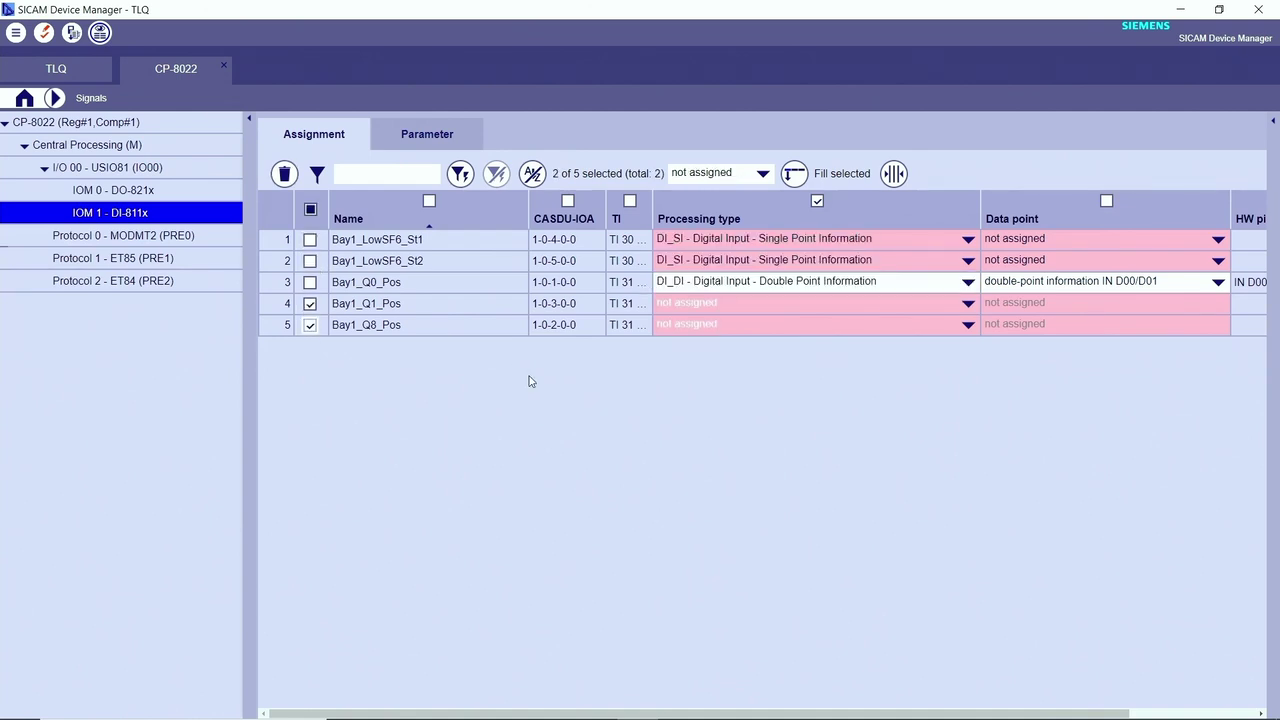
left_click(755, 176)
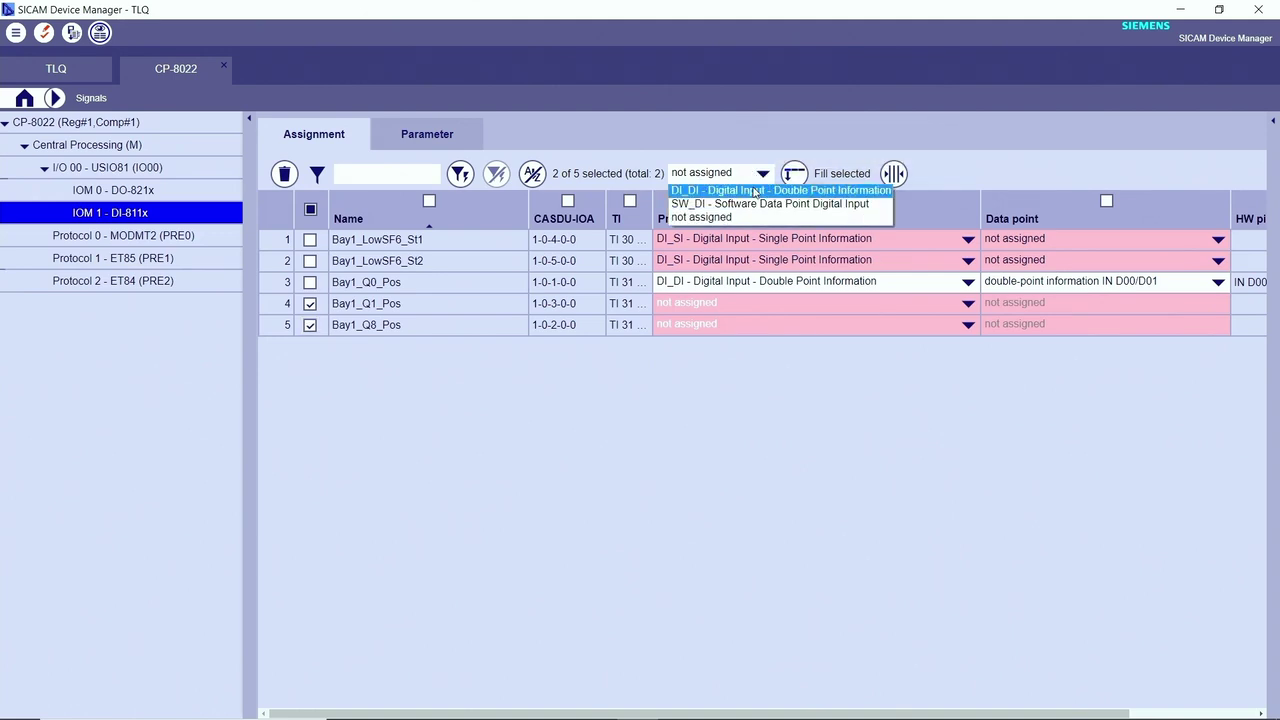
left_click(755, 190)
left_click(802, 177)
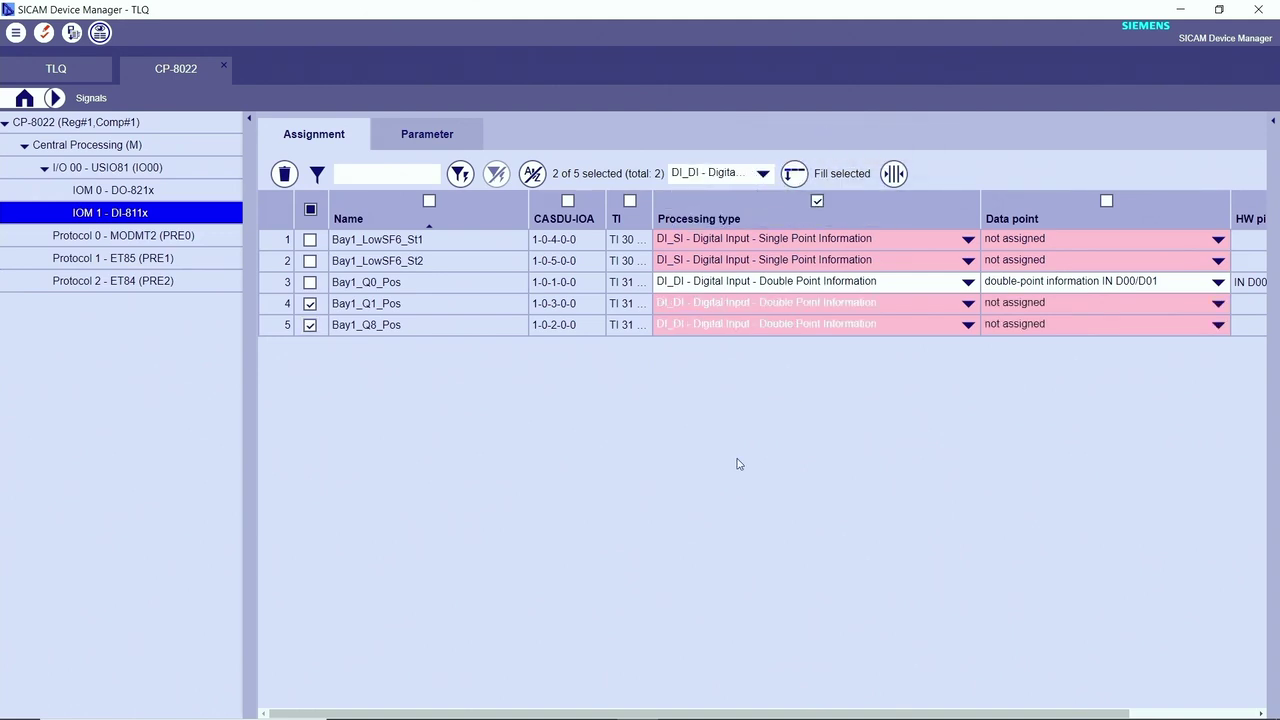
Step: Map Bay1_Q1_Pos to input D02/D03 and Bay1_Q8_Pos to D04/D05
left_click(310, 304)
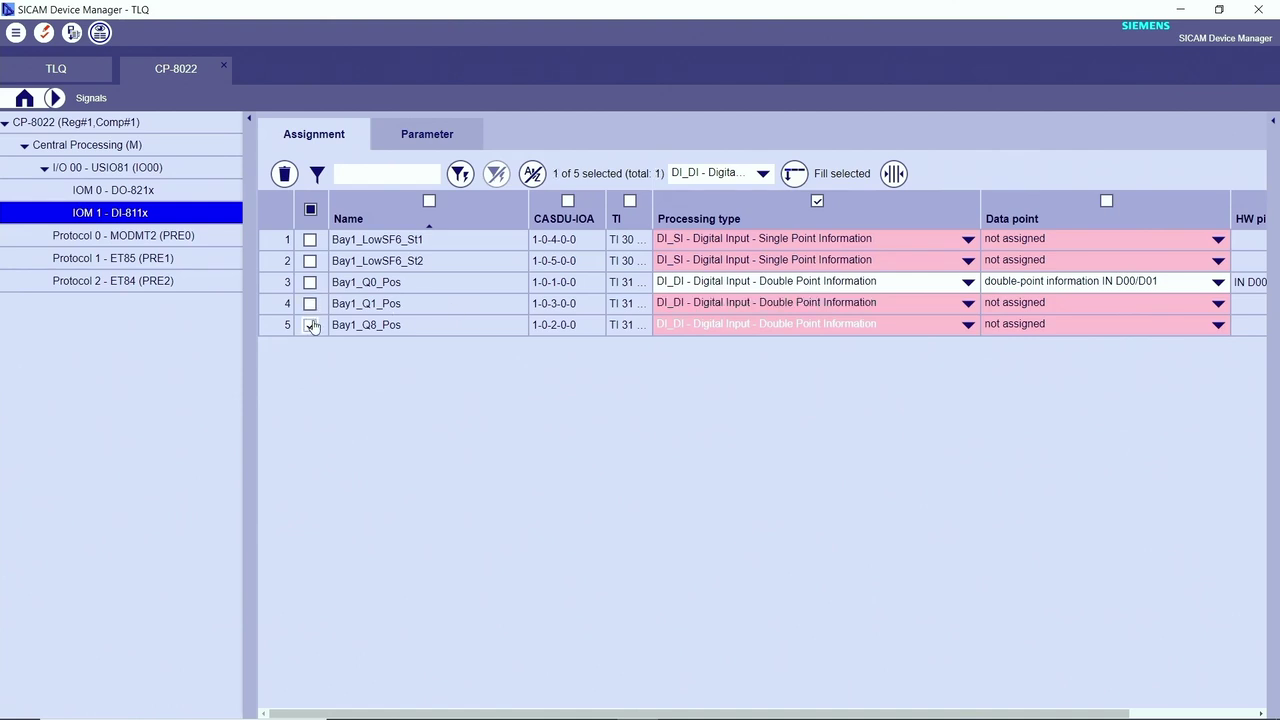
left_click(310, 325)
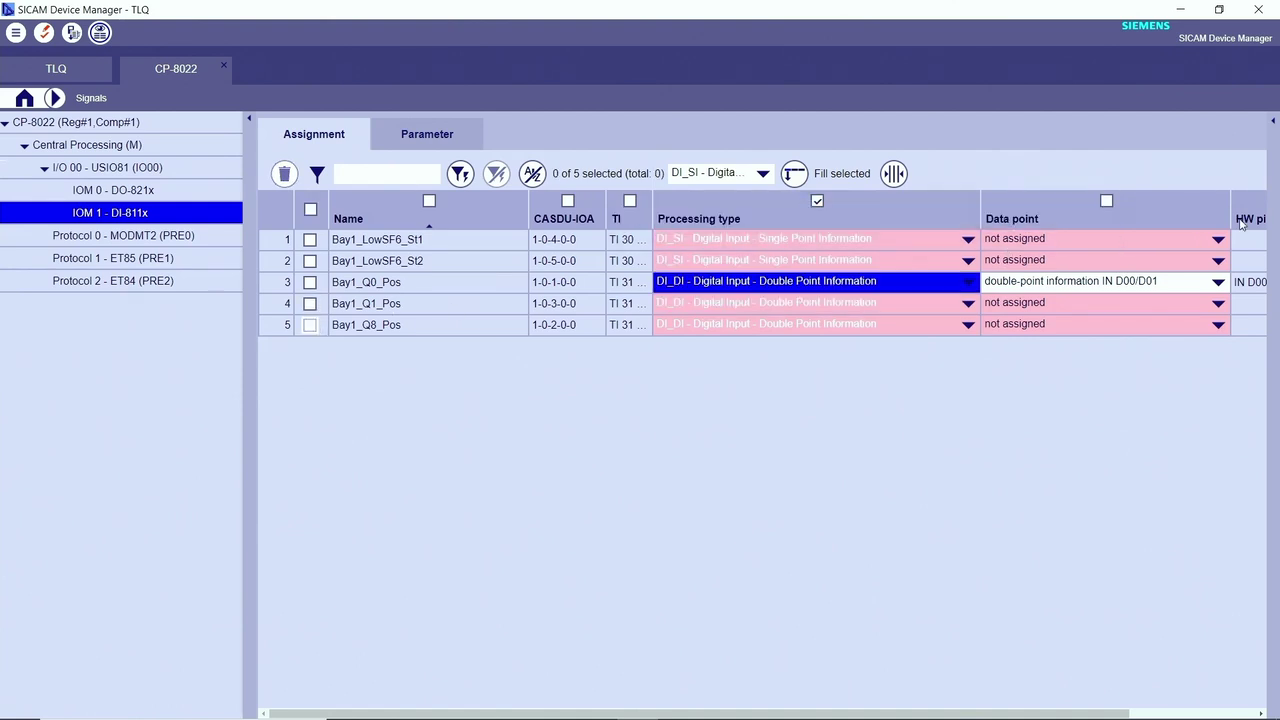
left_click(1220, 309)
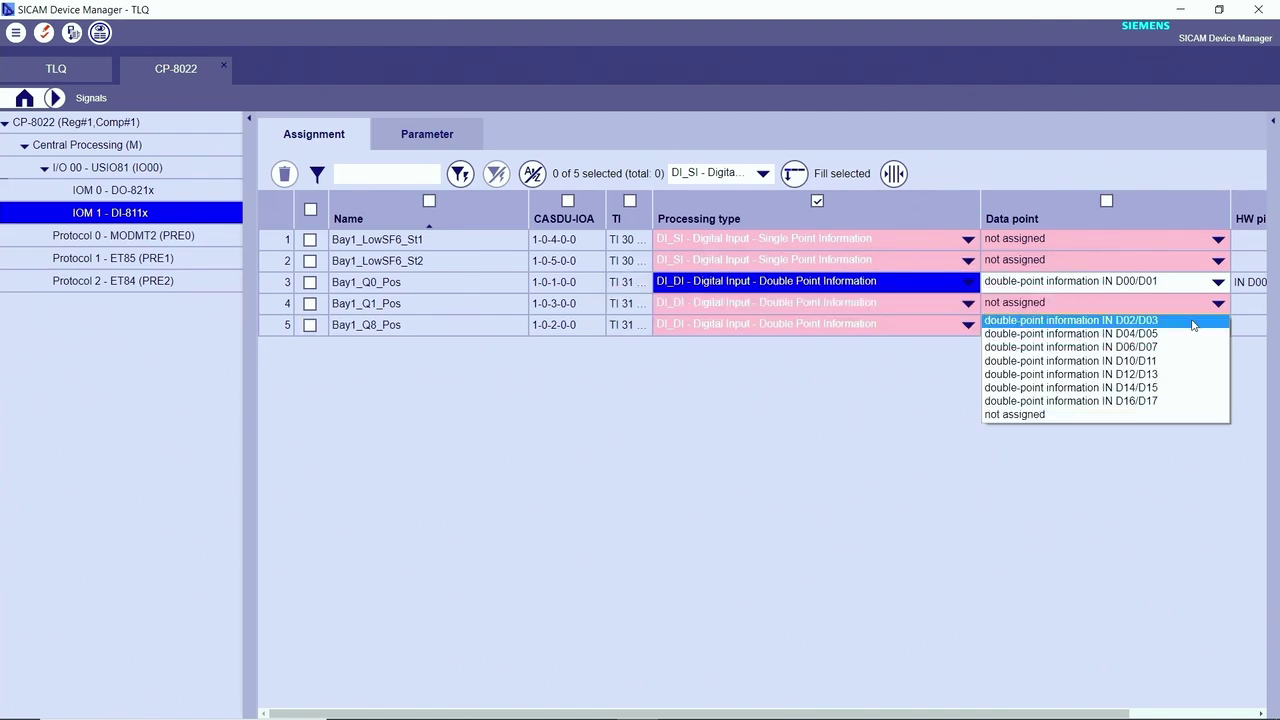
left_click(1193, 321)
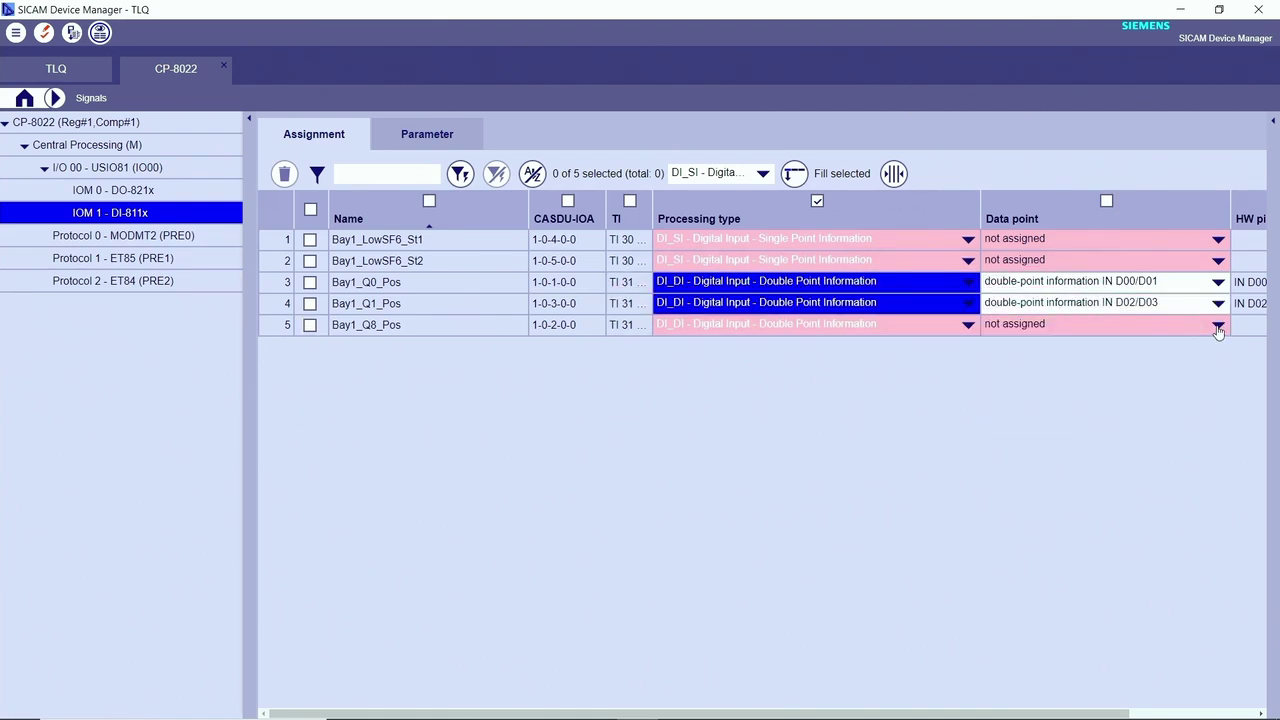
left_click(1218, 328)
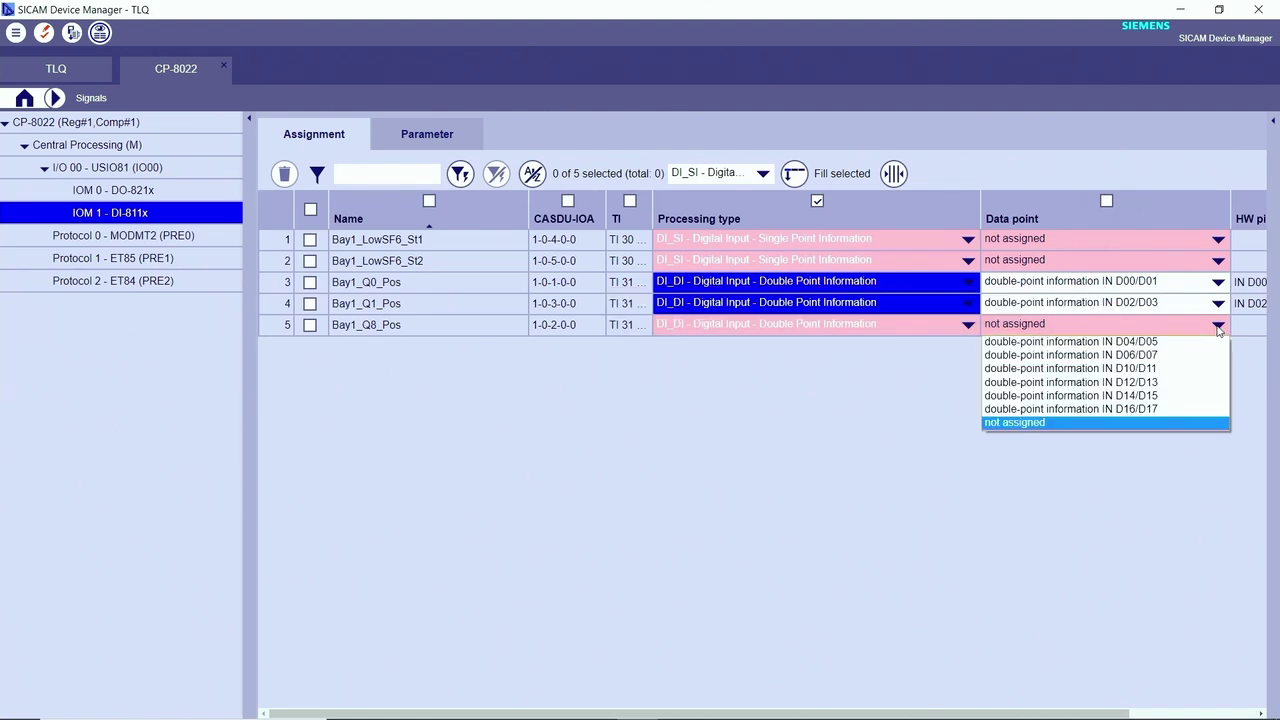
left_click(1193, 343)
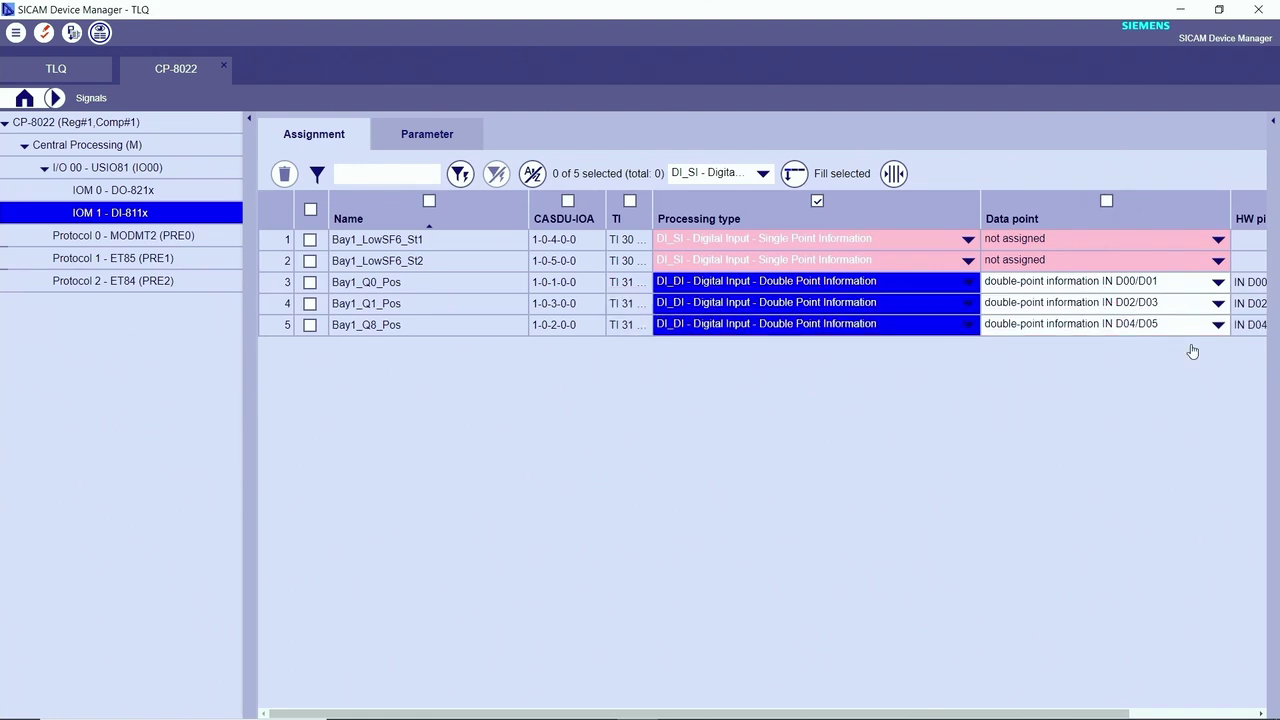
Step: Map Bay1_LowSF6_St1 to SI IN D06 and Bay1_LowSF6_St2 to SI IN D07
left_click(1218, 240)
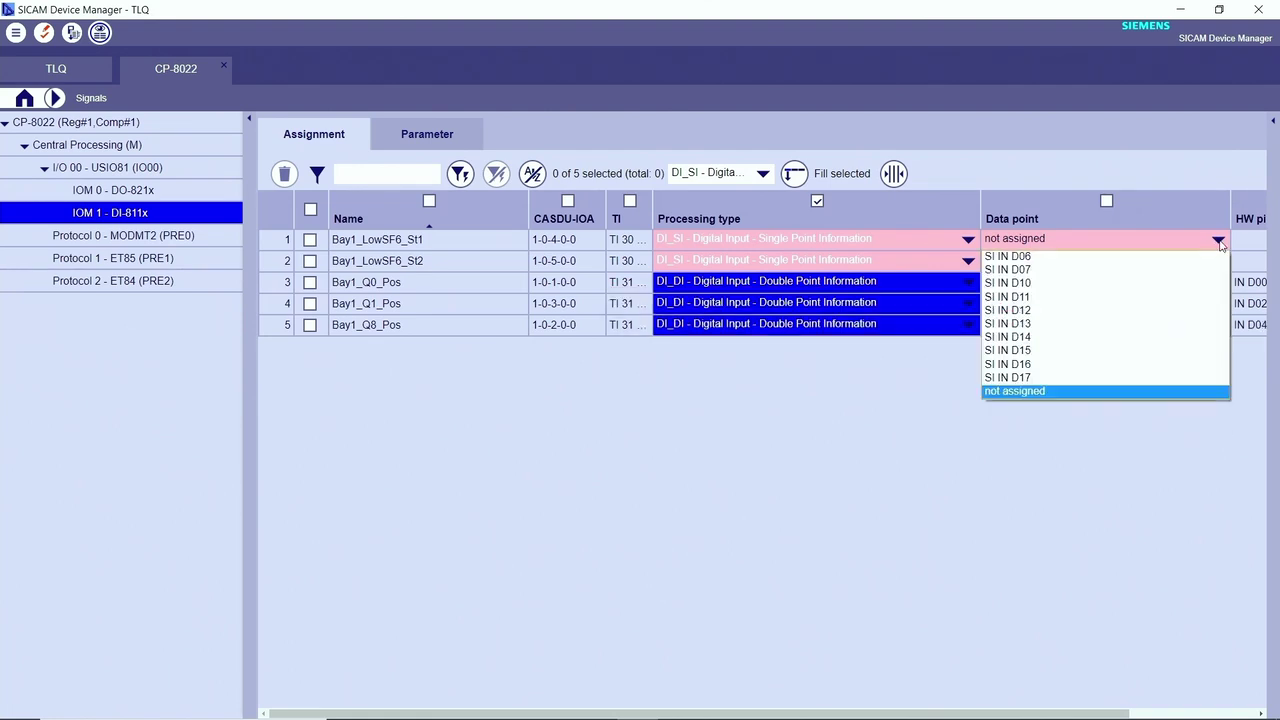
left_click(1212, 256)
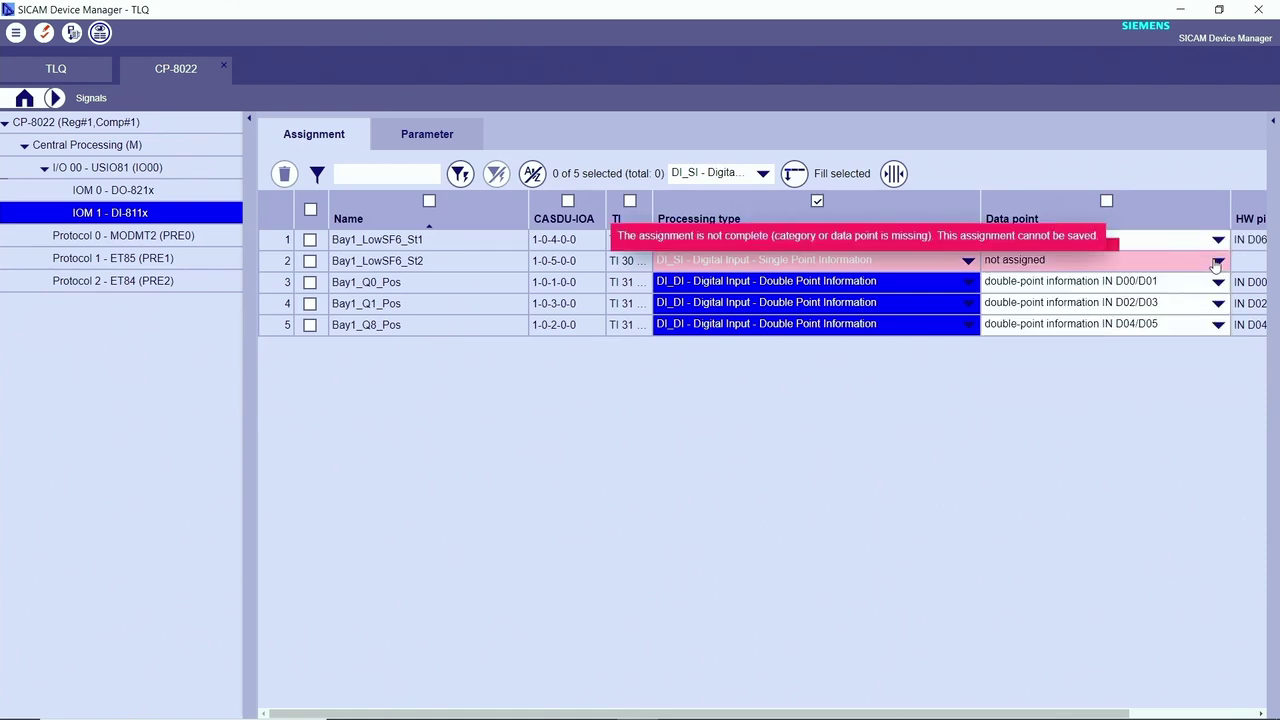
left_click(1218, 261)
left_click(1215, 280)
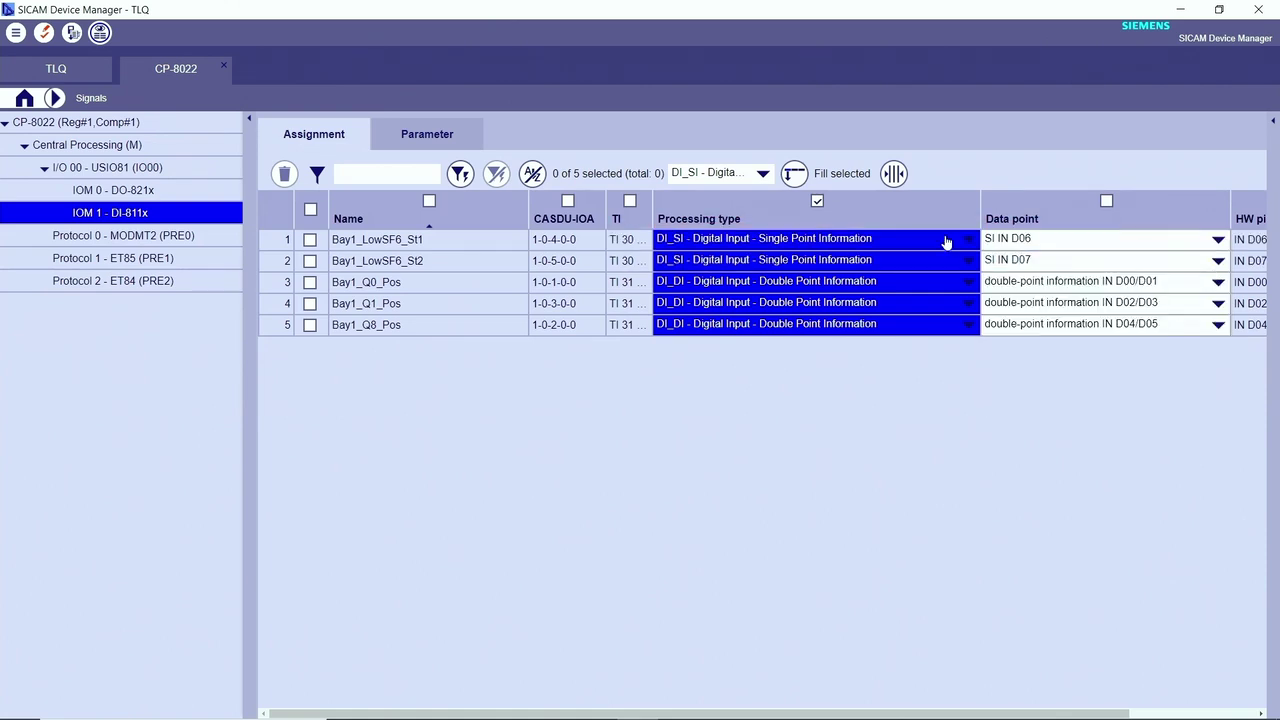
left_click(817, 201)
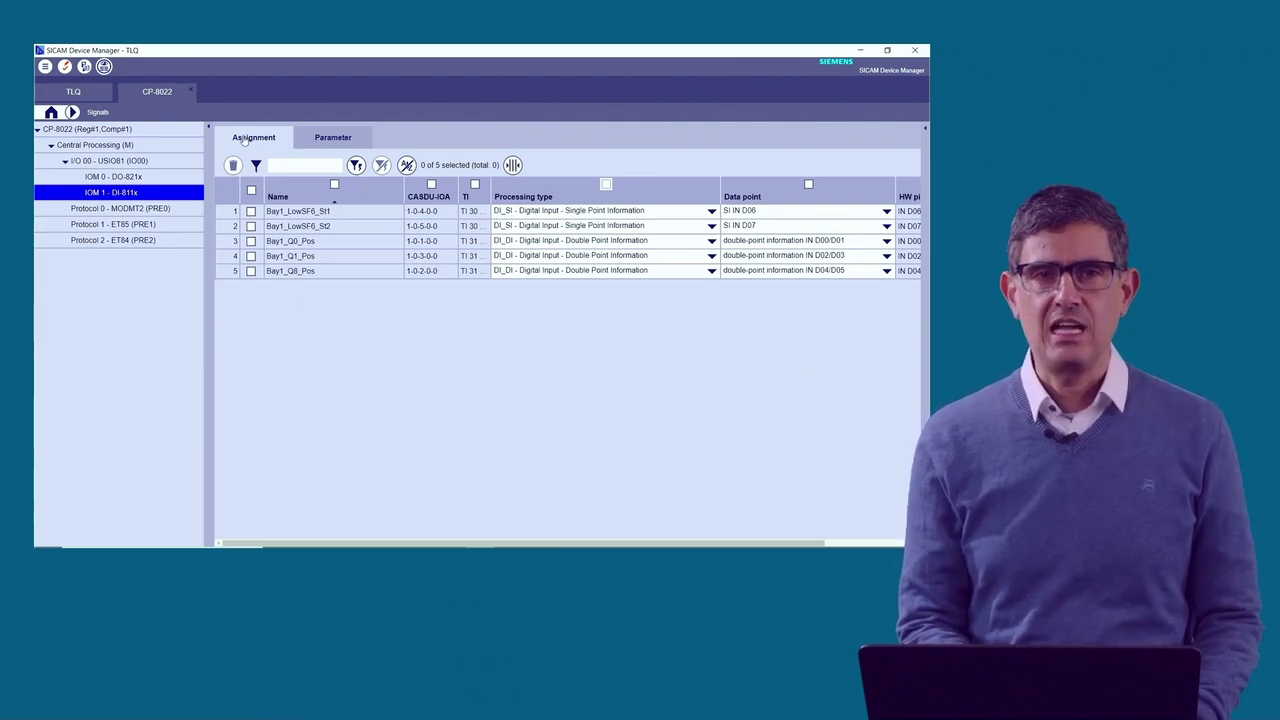
Step: View the DI_DI signal parameters, scrolling right to Inversion_1, block and SVM_monitoring
left_click(333, 138)
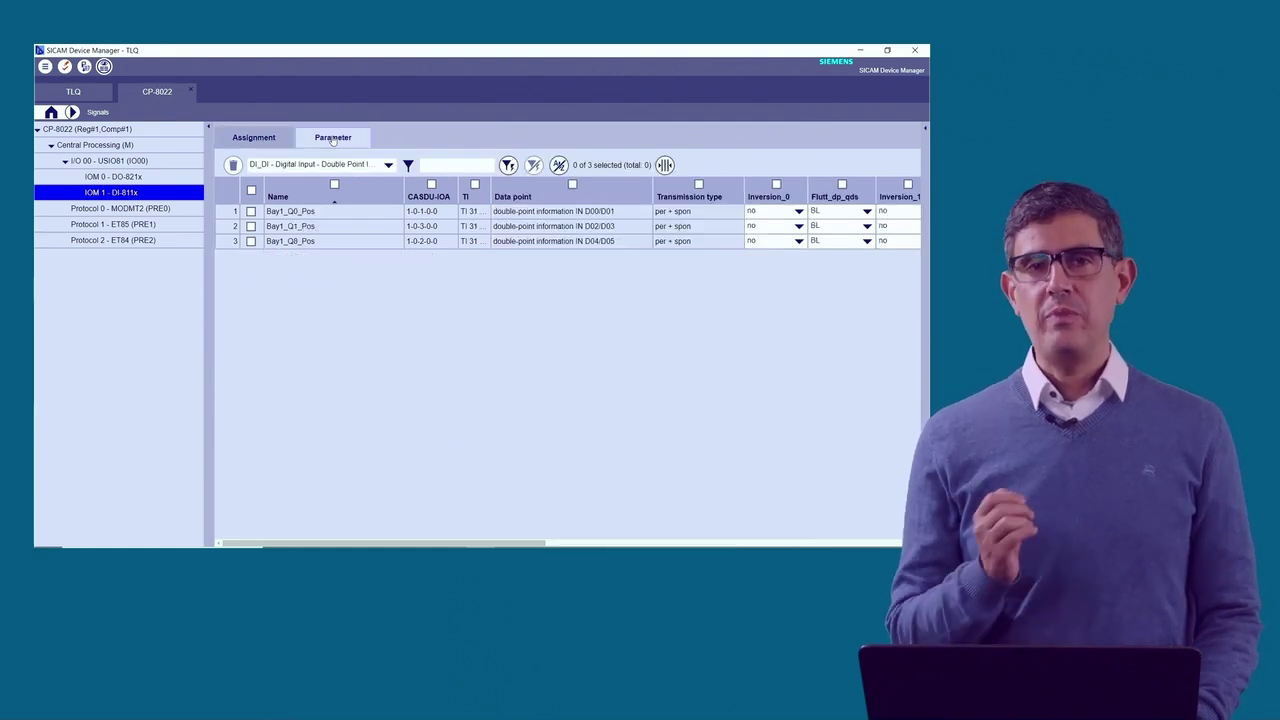
left_click(389, 165)
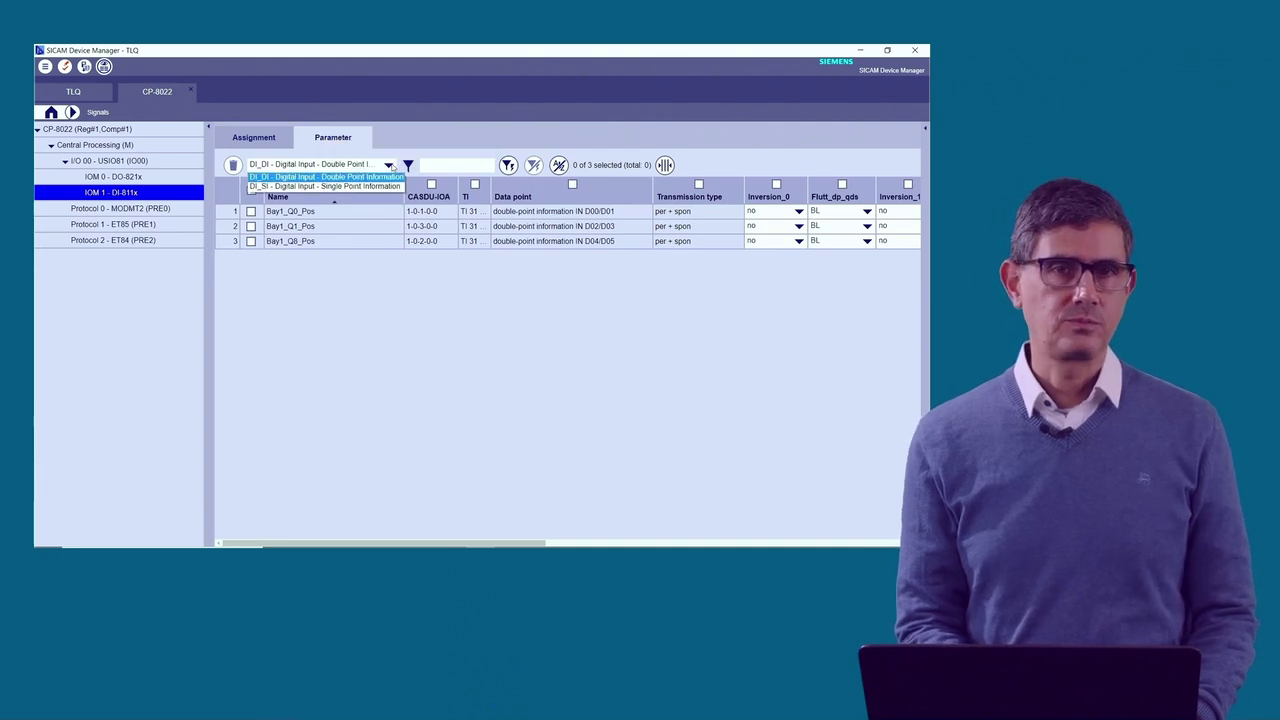
left_click(338, 158)
left_click(268, 142)
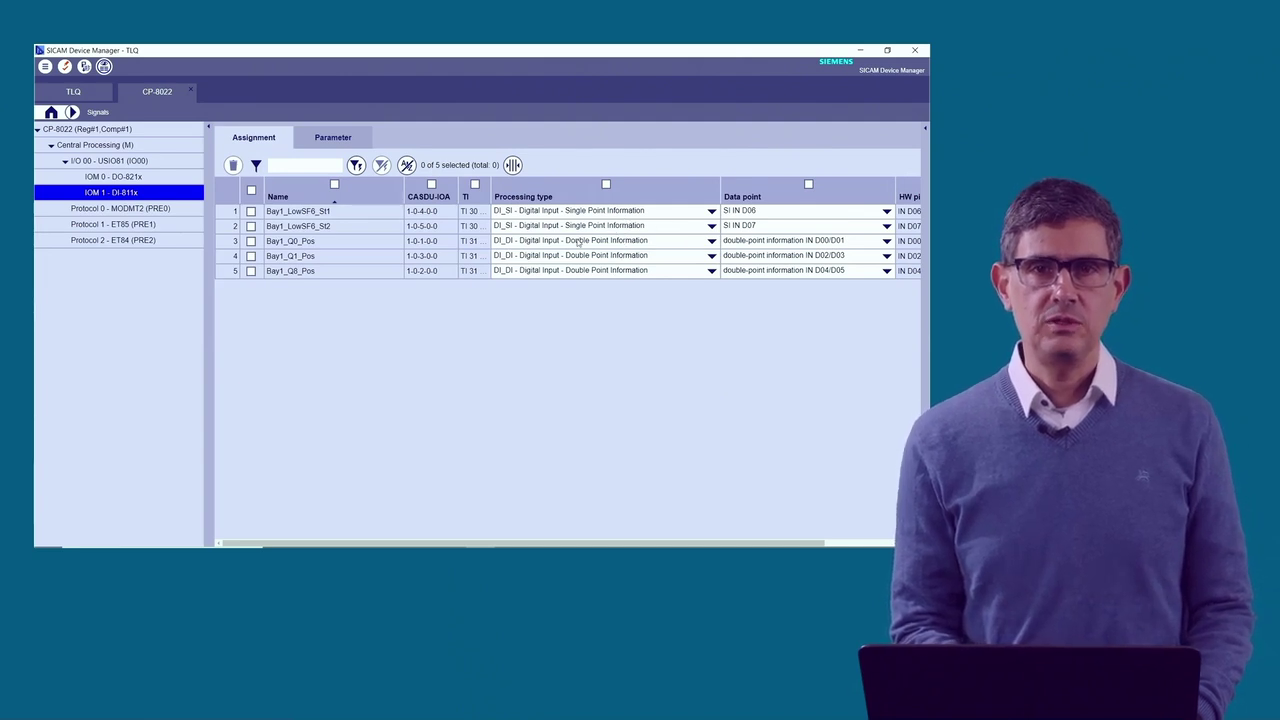
left_click(333, 147)
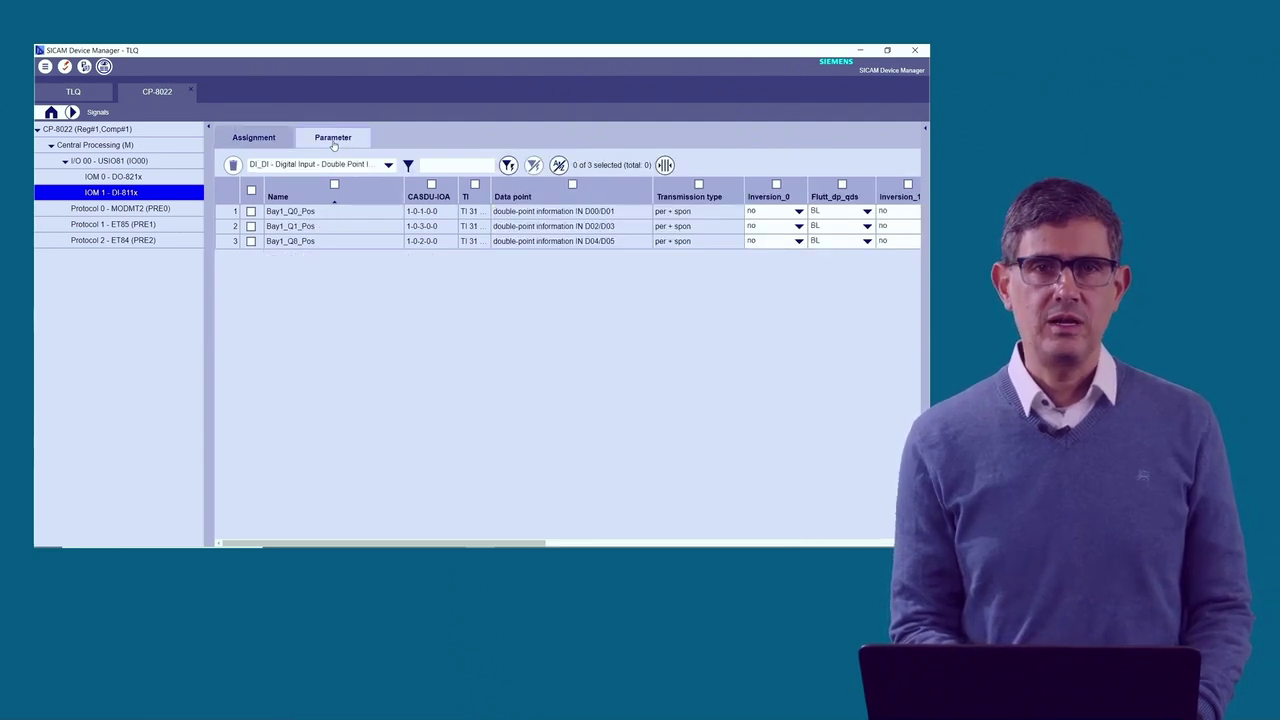
left_click(389, 166)
left_click(390, 170)
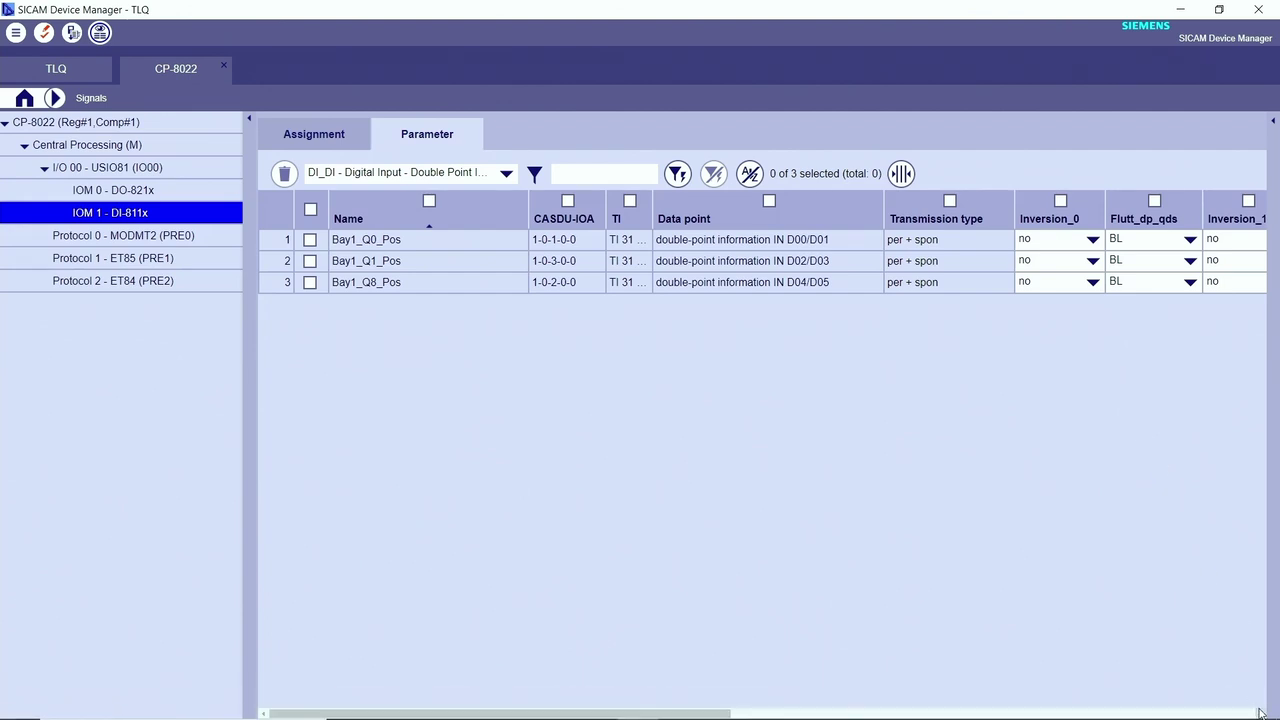
left_click_drag(1261, 713, 1261, 713)
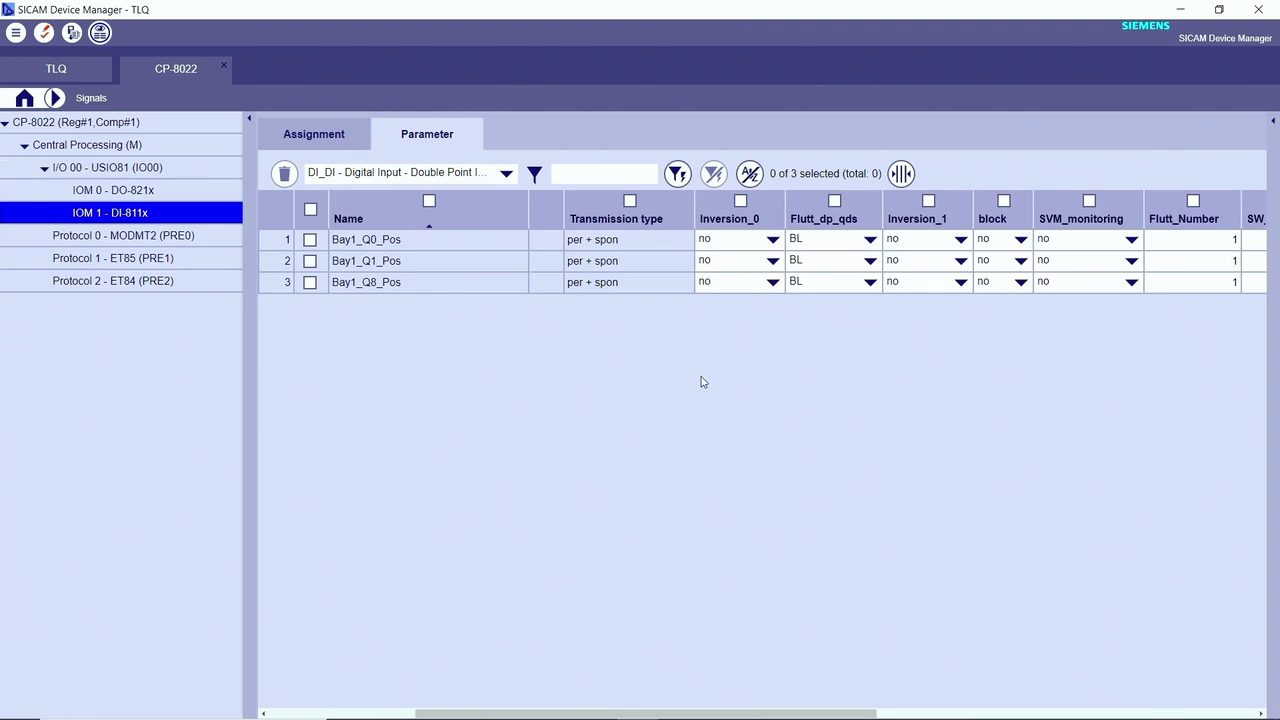
Step: Filter parameters to DI_SI single-point signals, leaving Bay1_LowSF6_St1 inversion at no
left_click(507, 174)
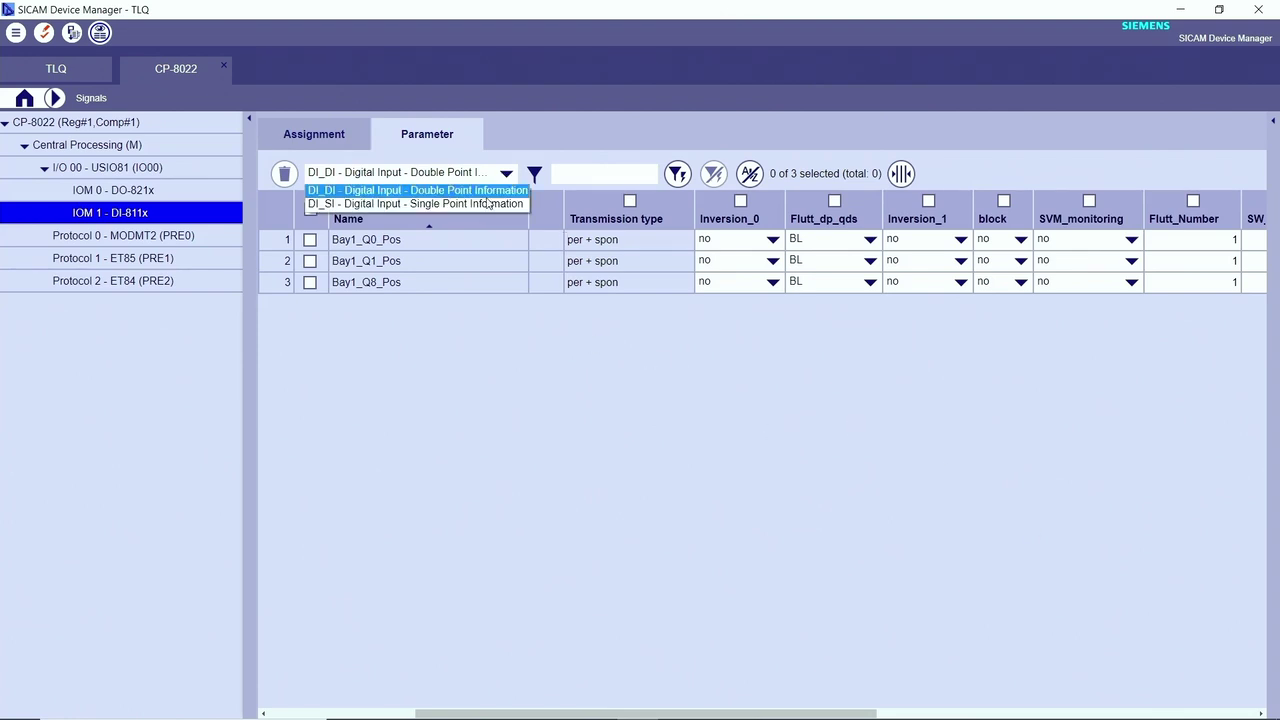
left_click(489, 205)
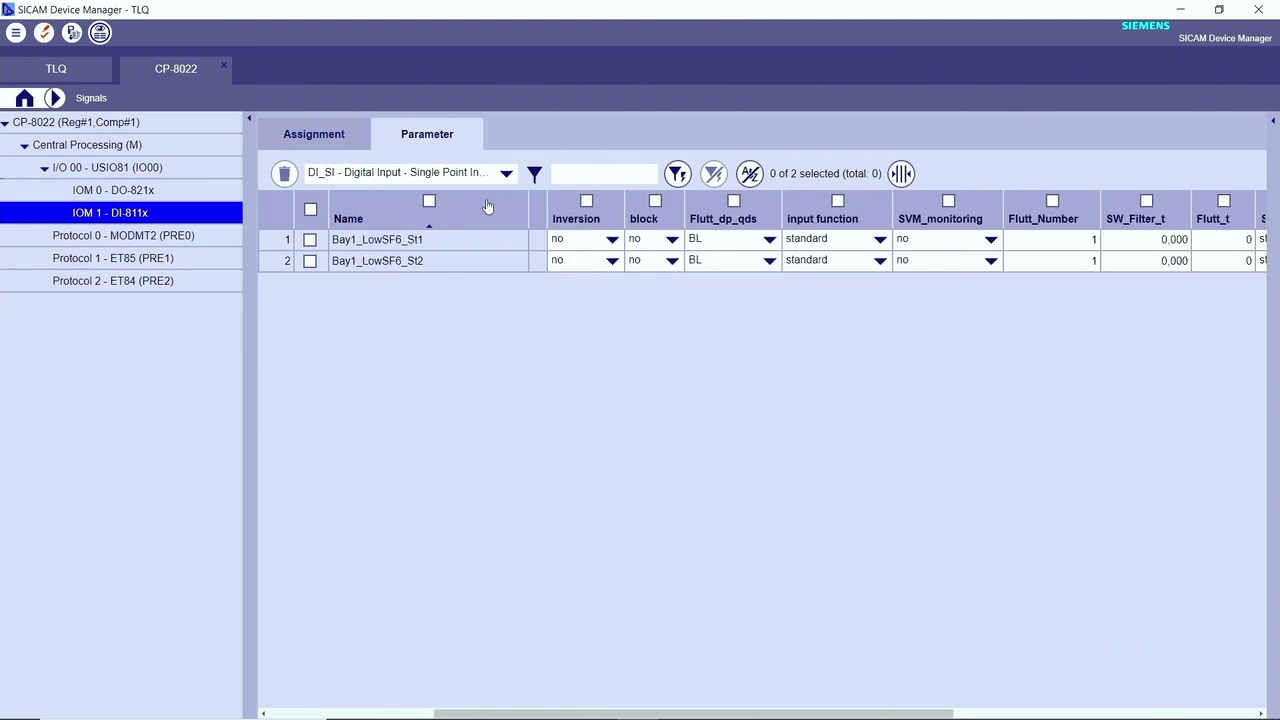
left_click(612, 241)
left_click(614, 242)
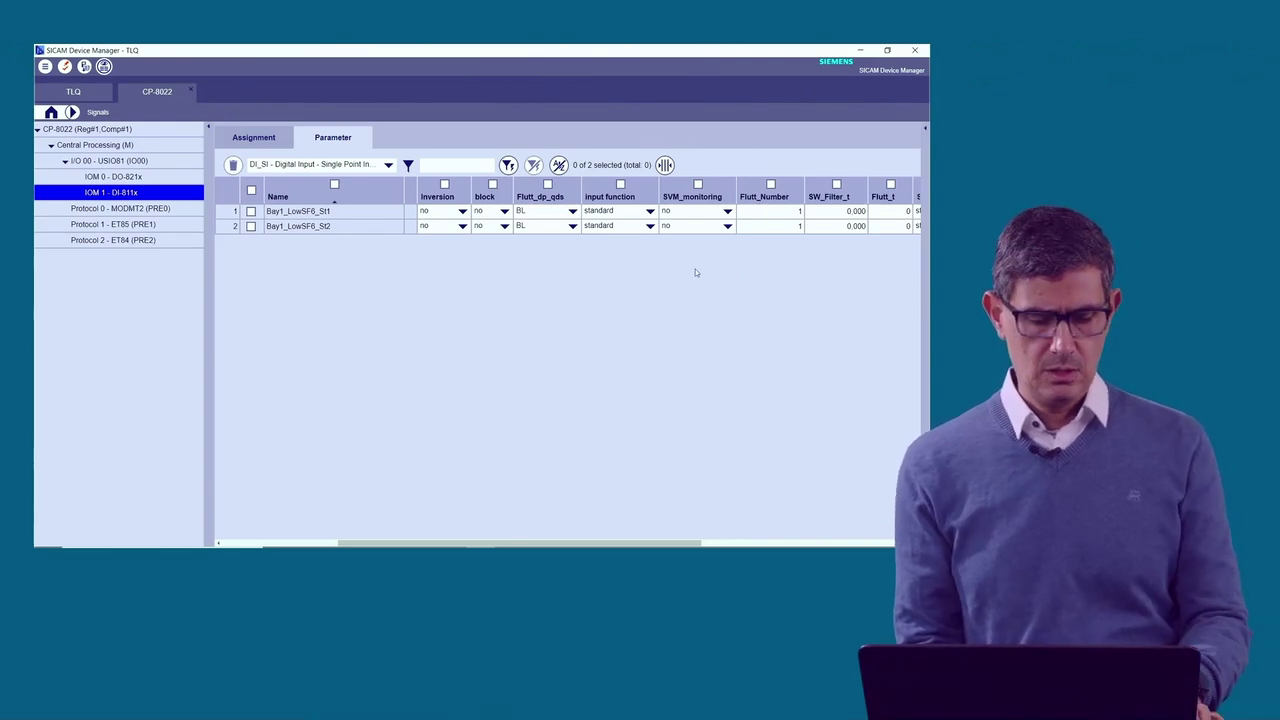
Step: Expand the signal panel to show all five signals with CASDU, IOA1 and TI columns
key("alt+Tab")
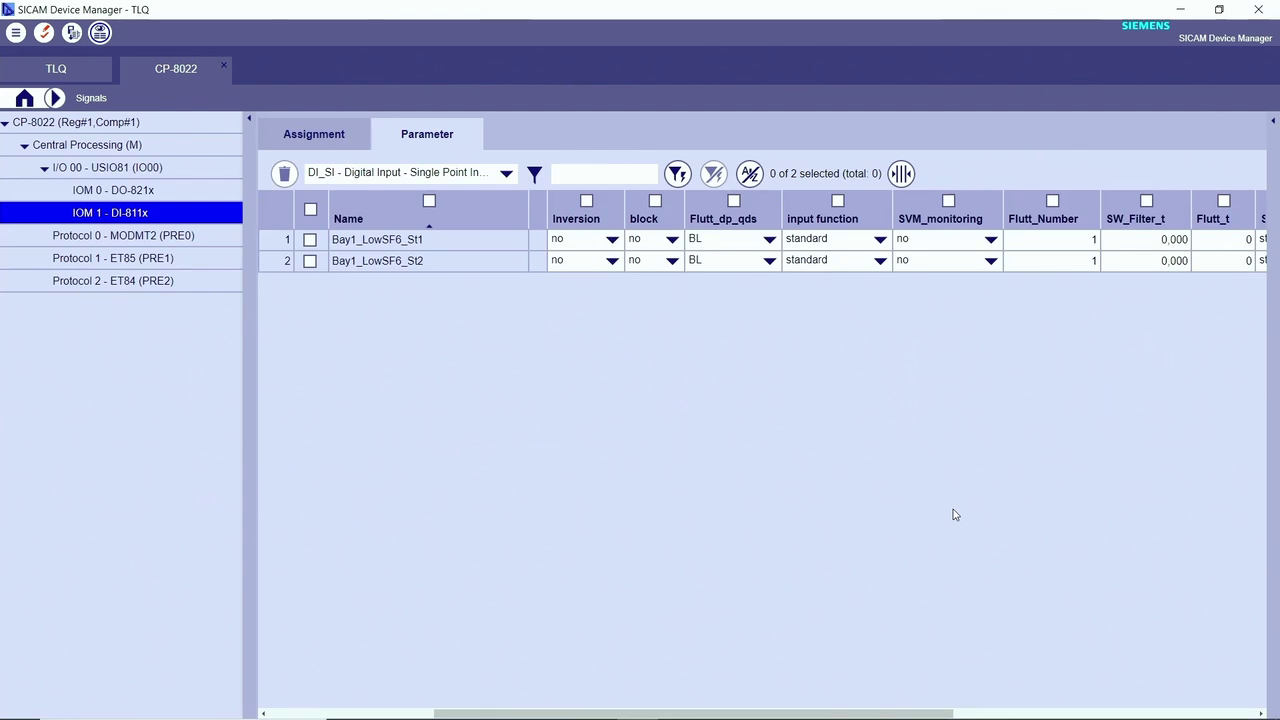
left_click(1274, 122)
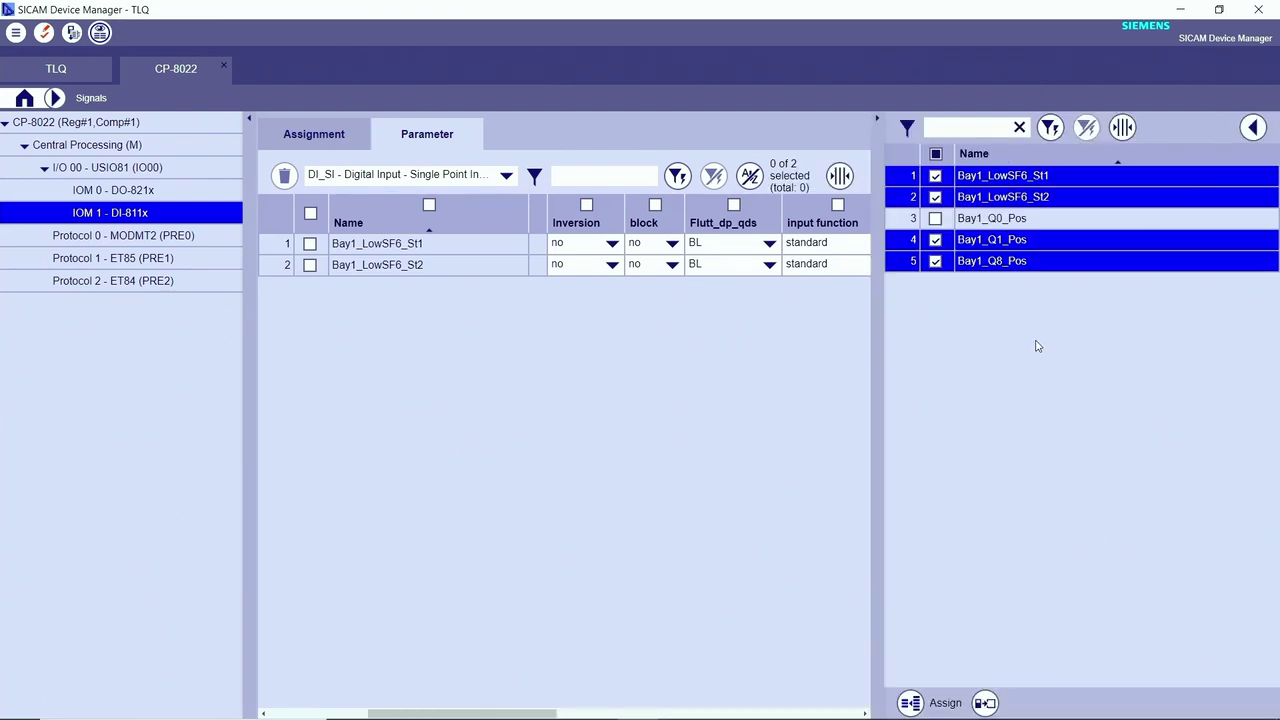
left_click(1253, 127)
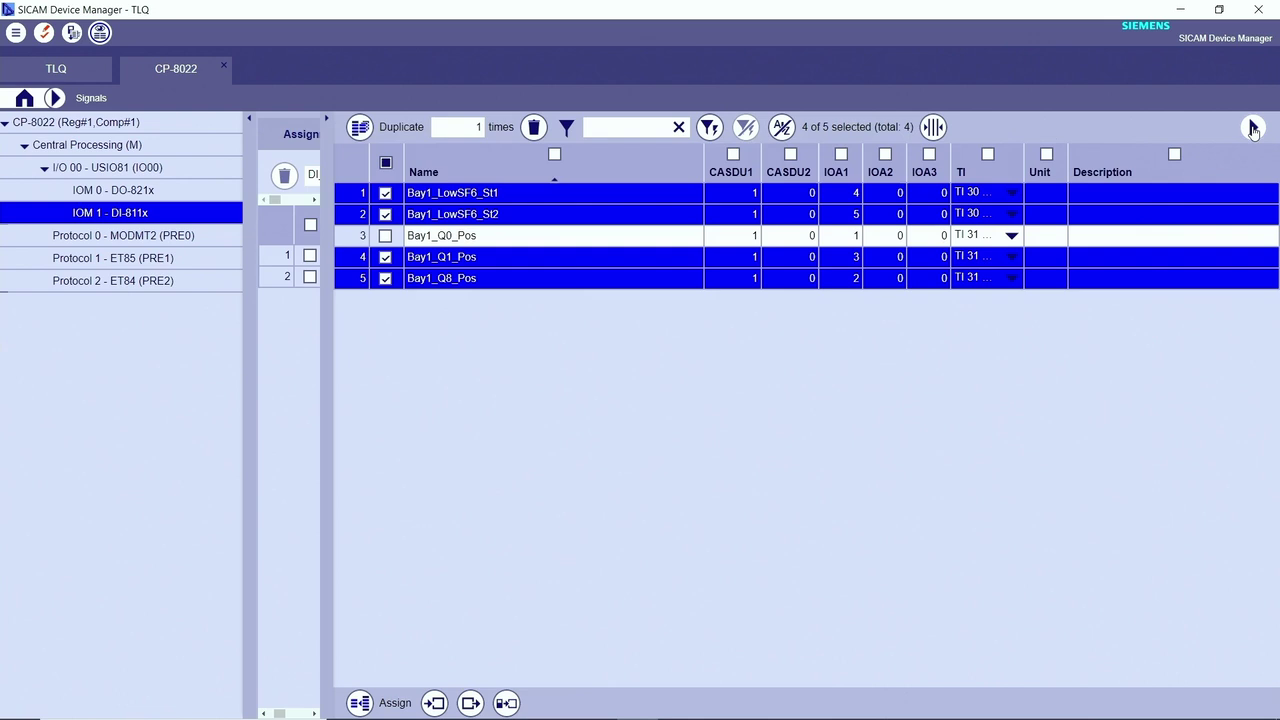
left_click(386, 164)
left_click(386, 164)
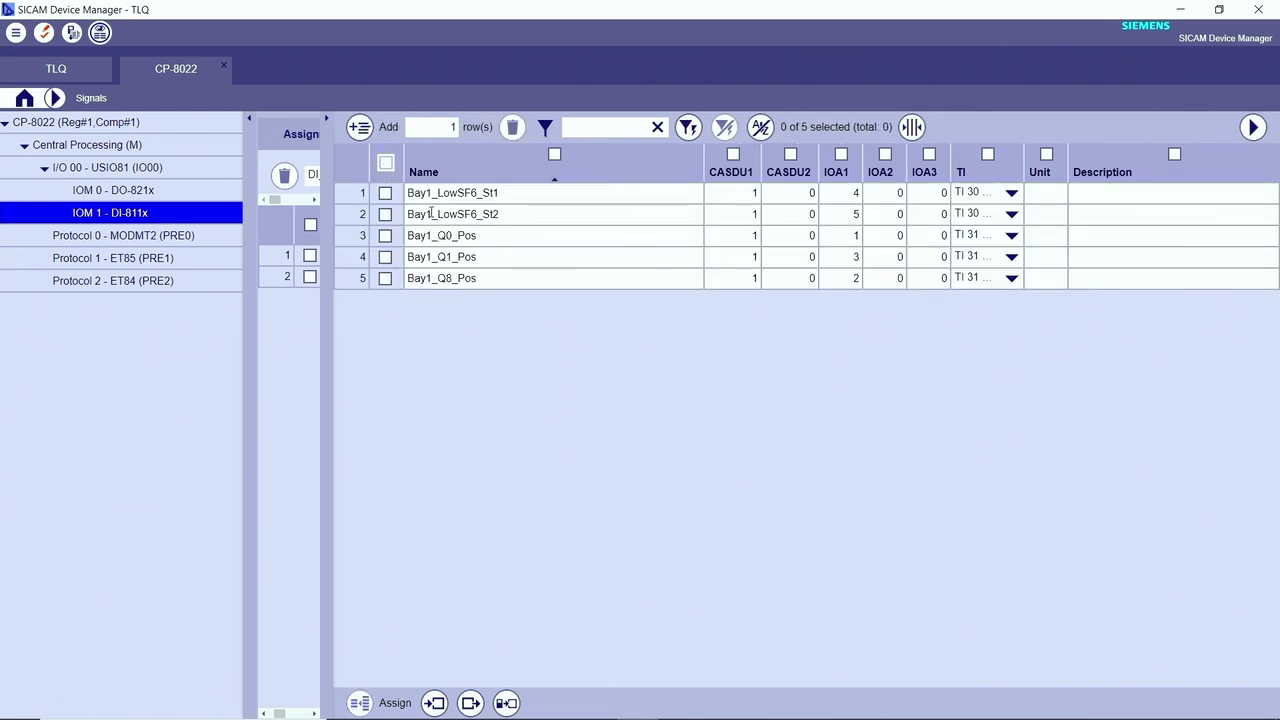
Step: Duplicate the Bay1_Q0_Pos and Bay1_Q1_Pos signals
left_click(385, 238)
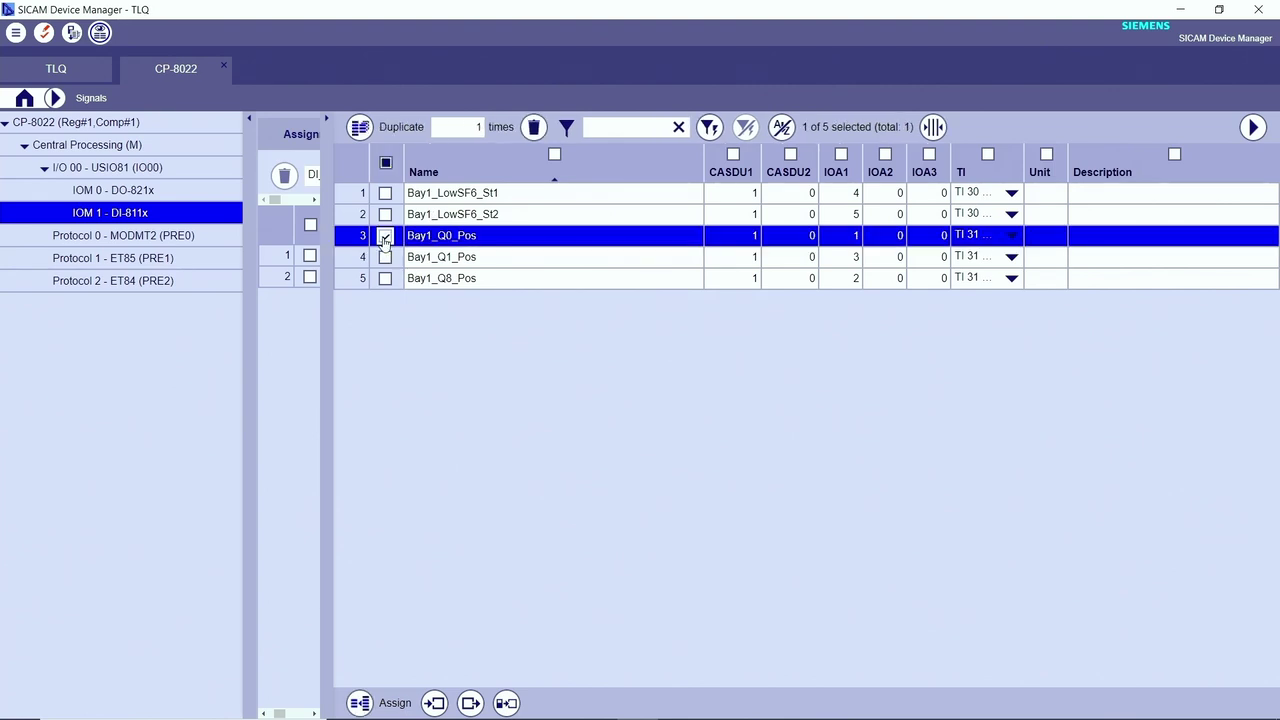
left_click(386, 258)
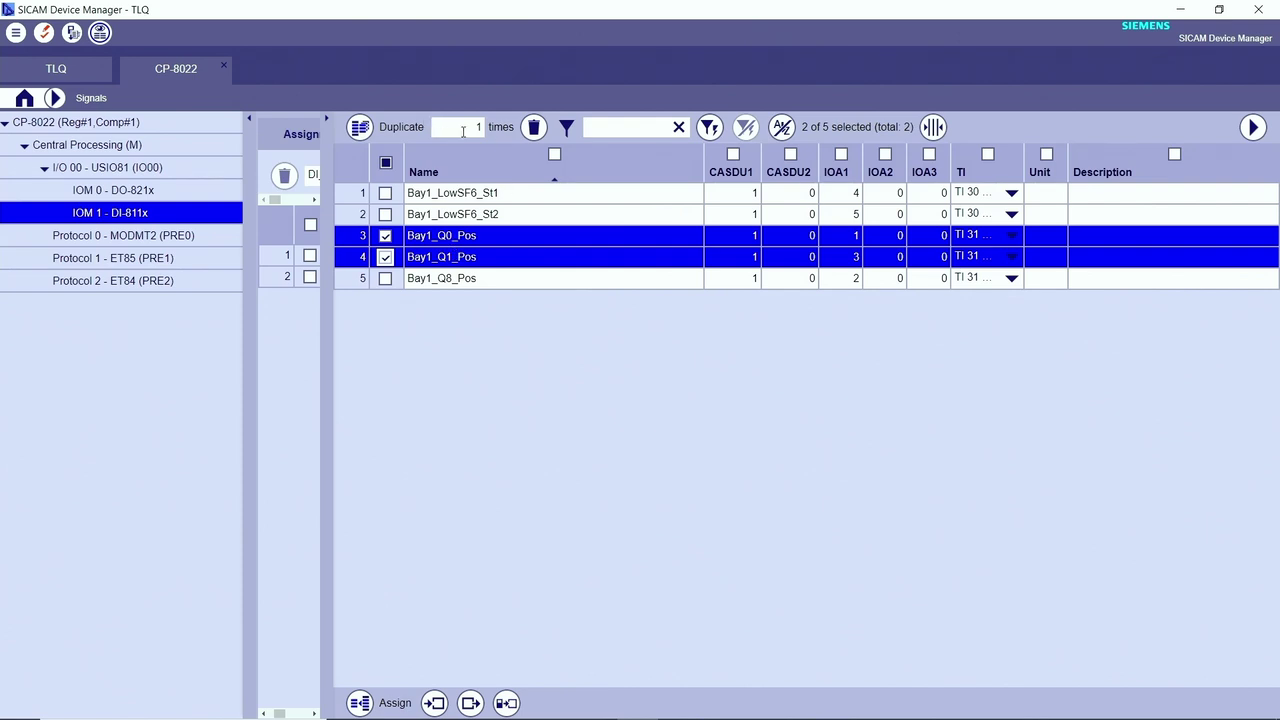
left_click(358, 127)
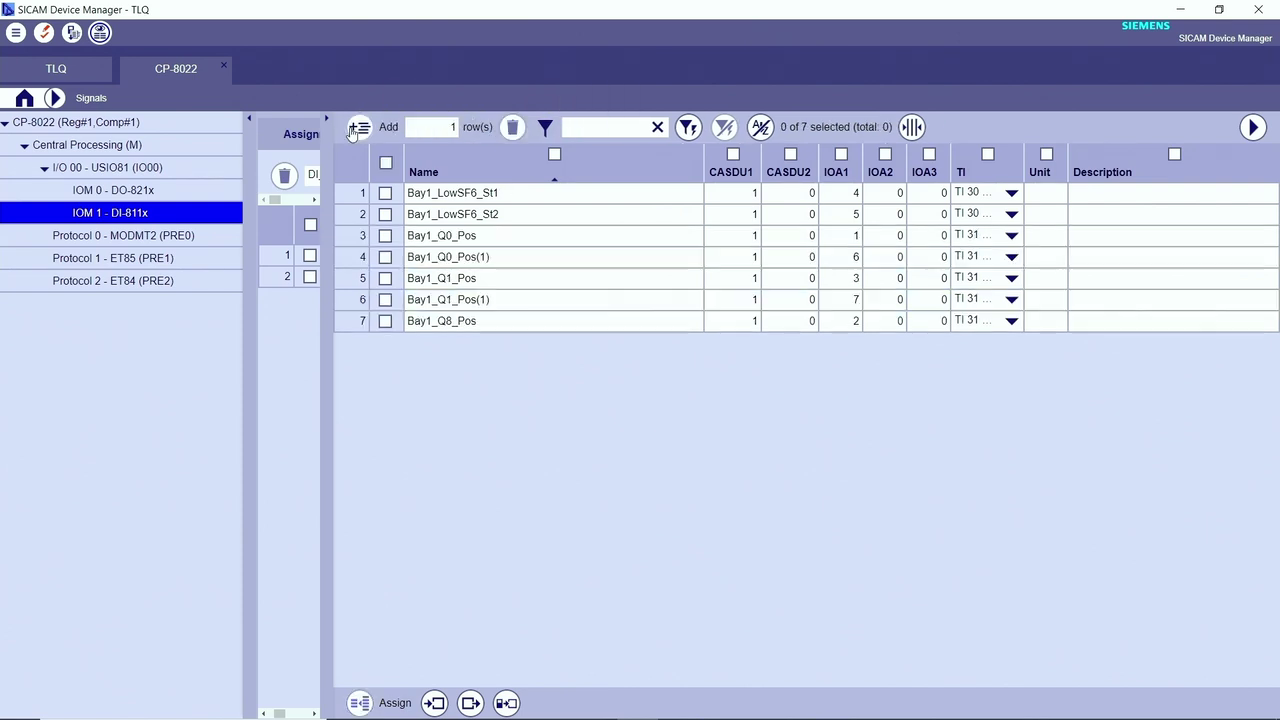
Step: Rename the two copies to Bay1_Q0_Cmd and Bay1_Q1_Cmd
double_click(516, 257)
left_click(516, 257)
key("BackSpace")
key("BackSpace")
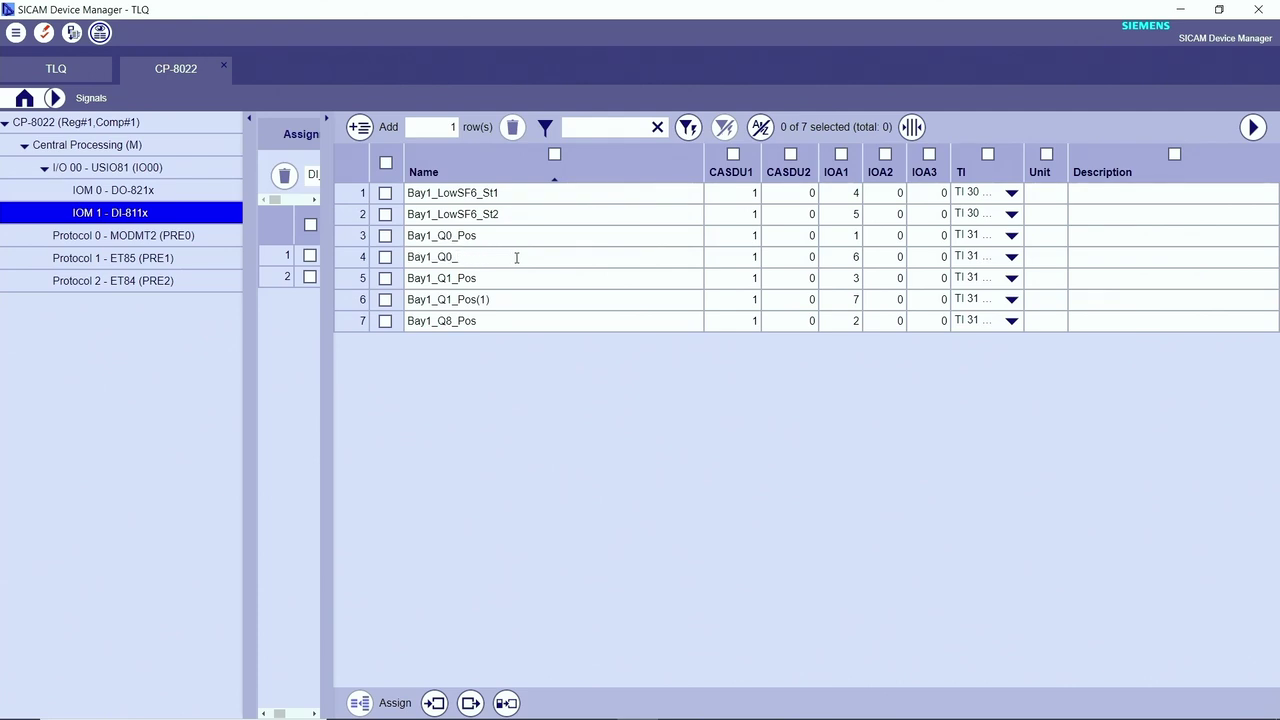
type("Cm")
left_click(511, 299)
left_click(511, 303)
key("BackSpace")
key("BackSpace")
key("BackSpace")
type("Cm")
key("Return")
Step: Bulk-fill TI 46 Double command into the Bay1_Q0_Cmd and Bay1_Q1_Cmd rows
left_click(385, 257)
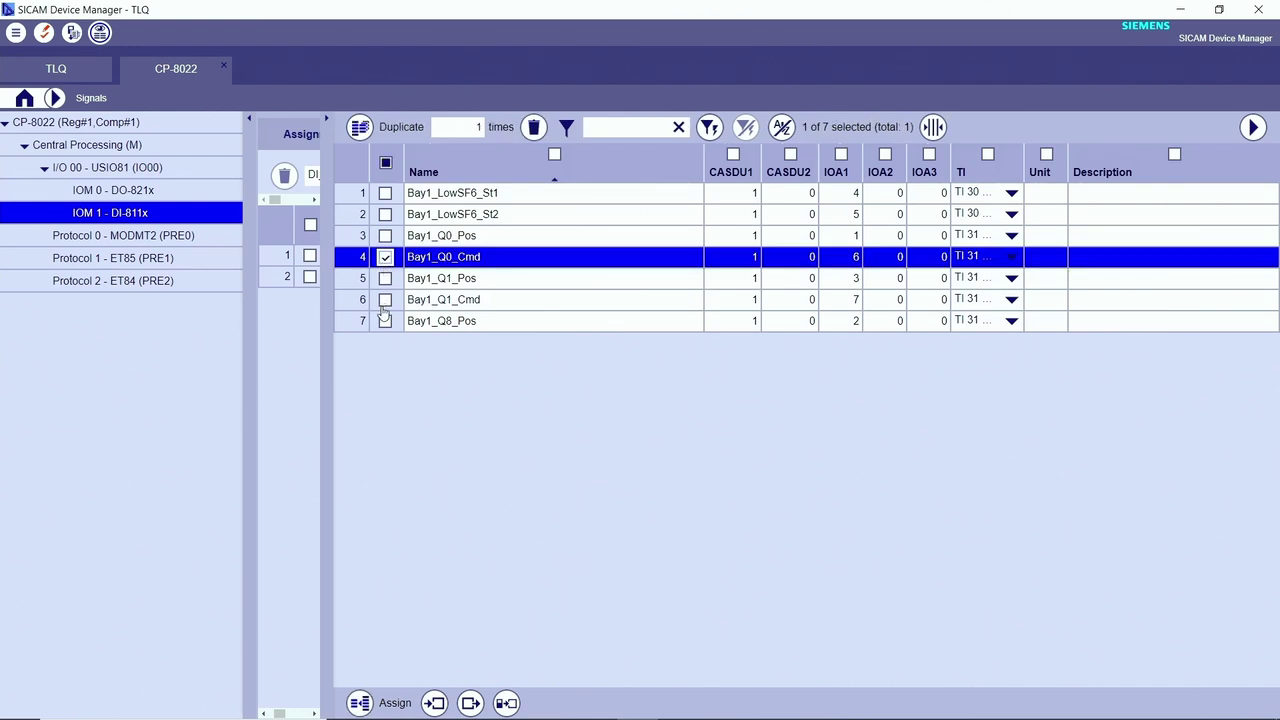
left_click(385, 300)
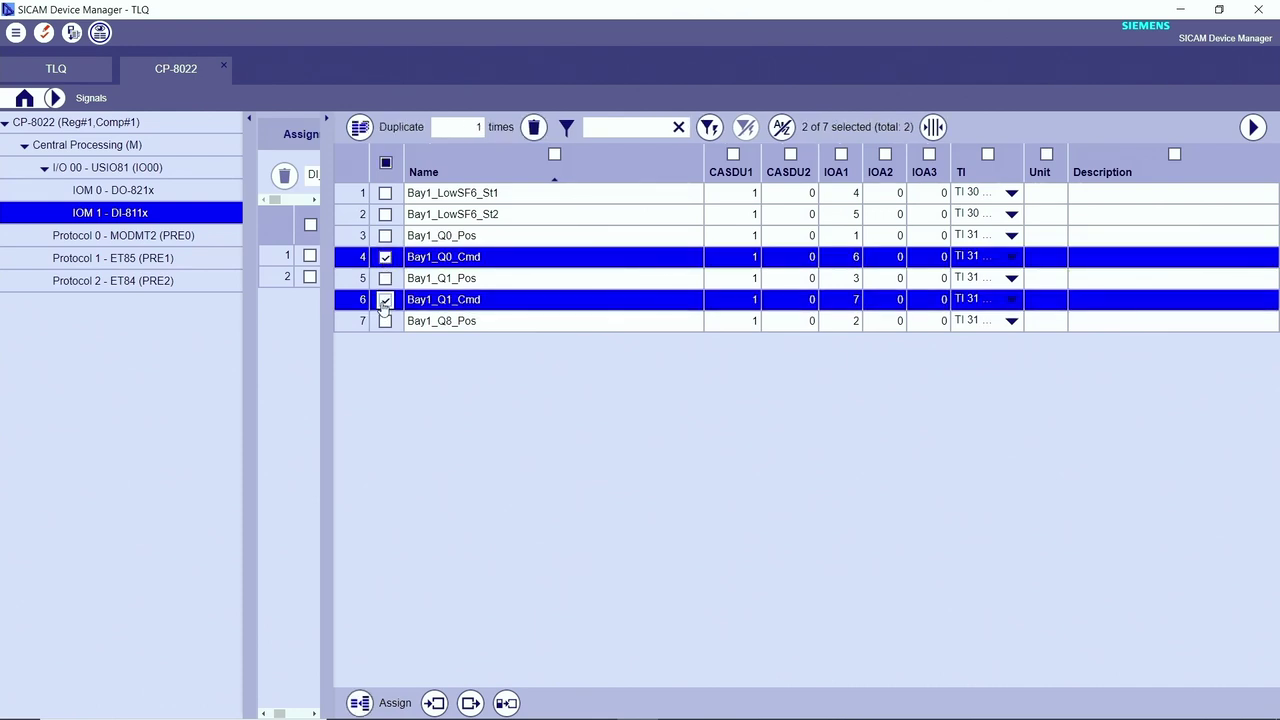
left_click(987, 155)
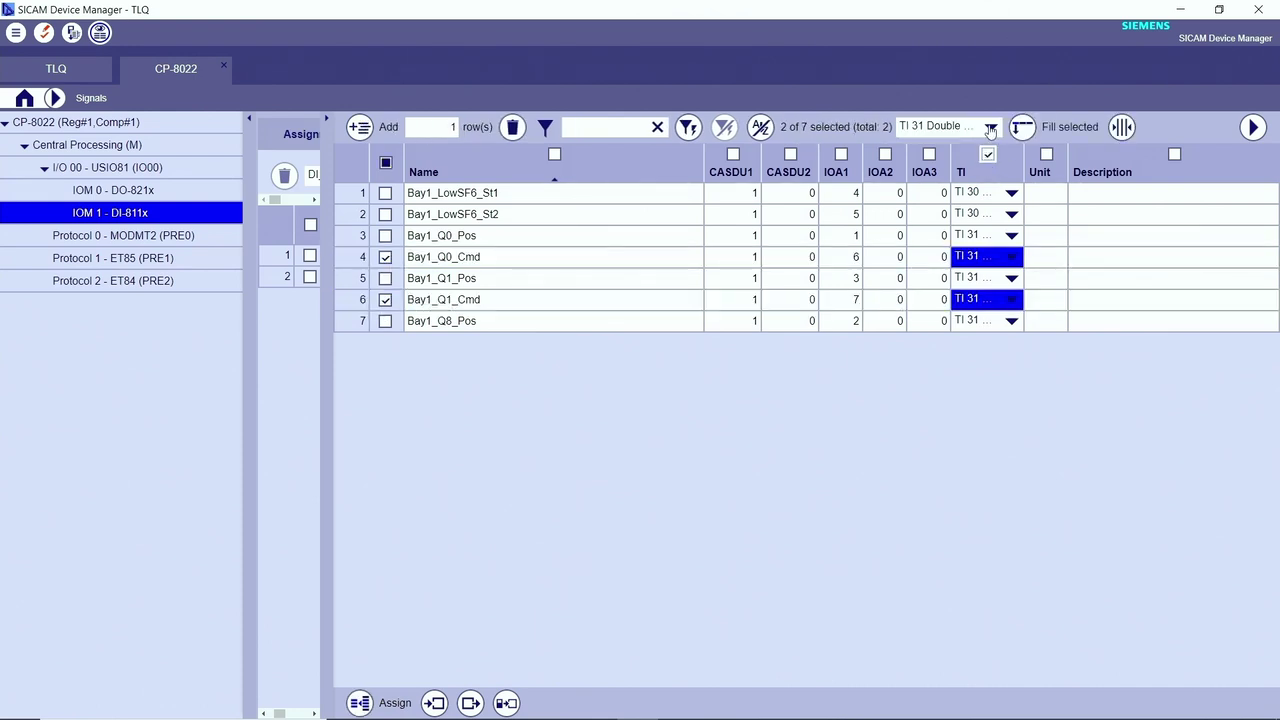
left_click(990, 127)
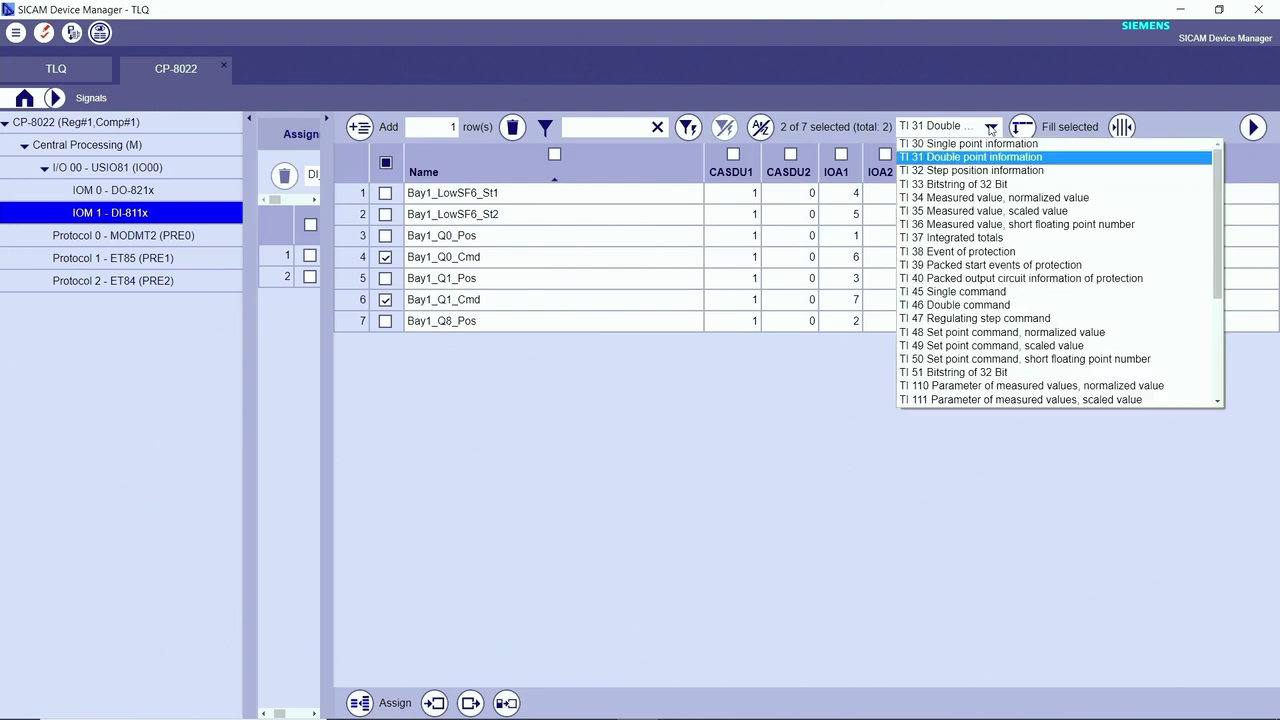
left_click(1035, 305)
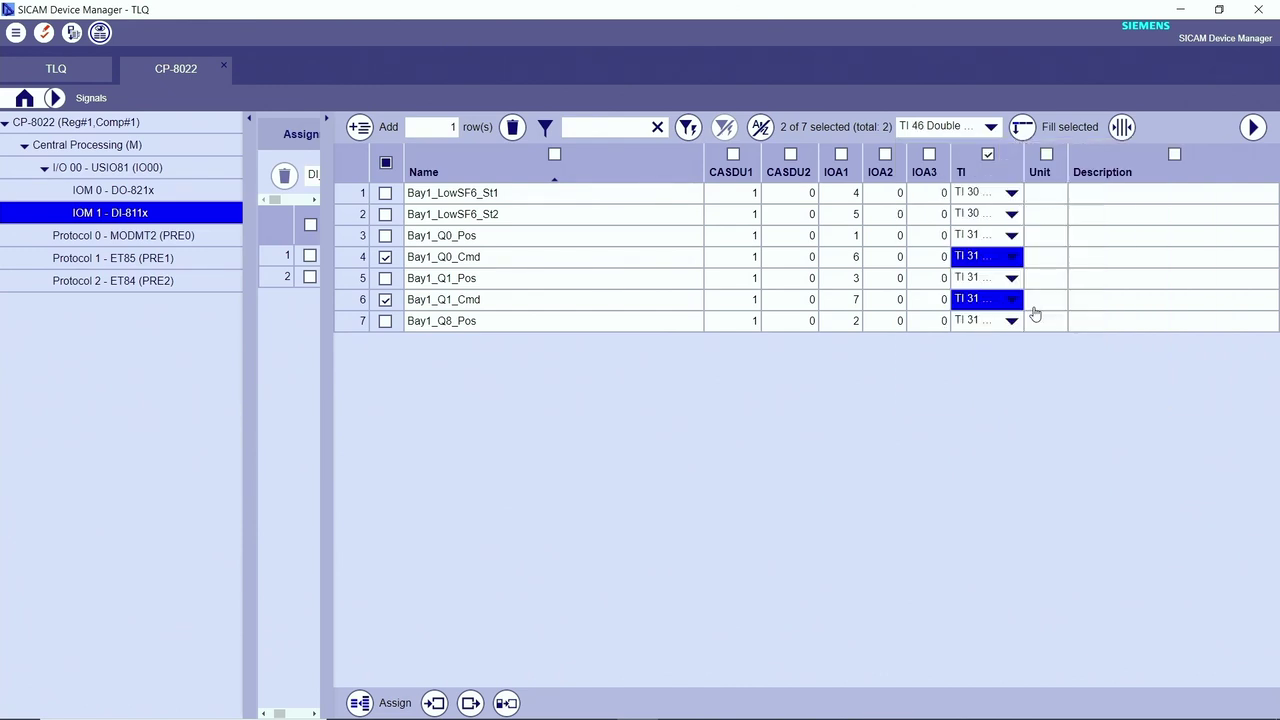
left_click(1022, 127)
Step: Assign the two command signals to the DO-821x output module
left_click(988, 155)
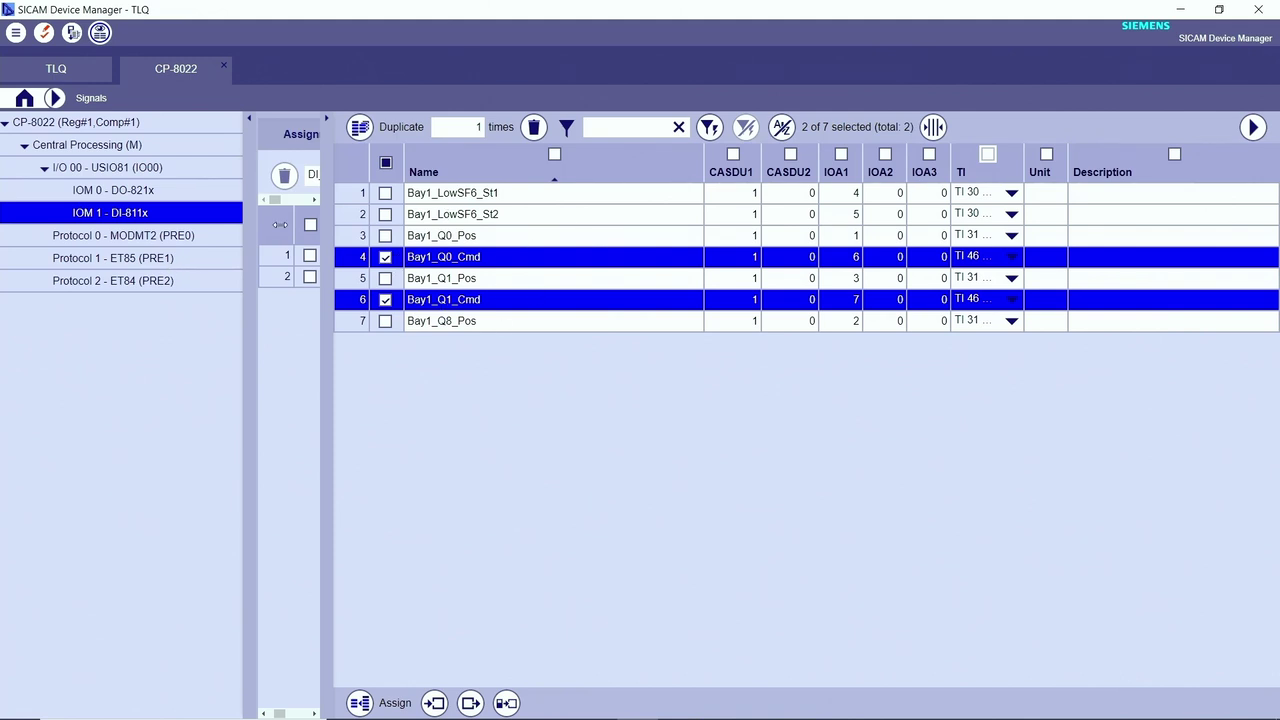
left_click(133, 193)
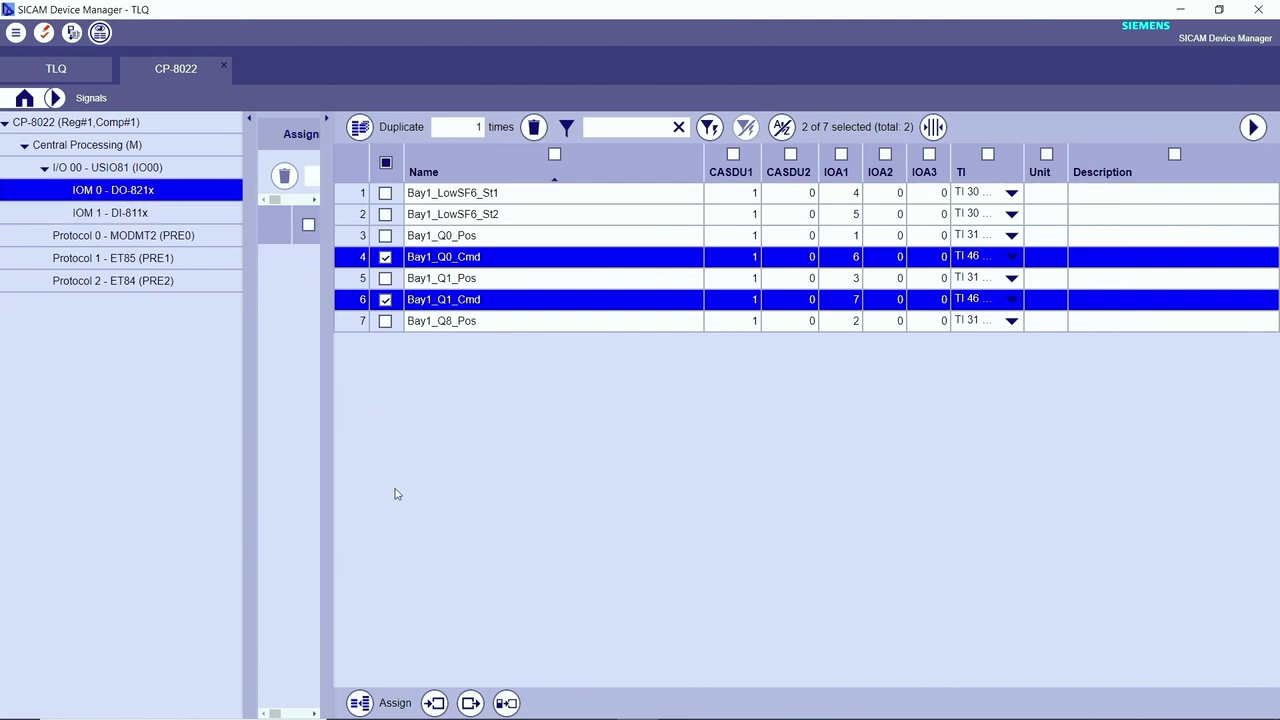
left_click(359, 703)
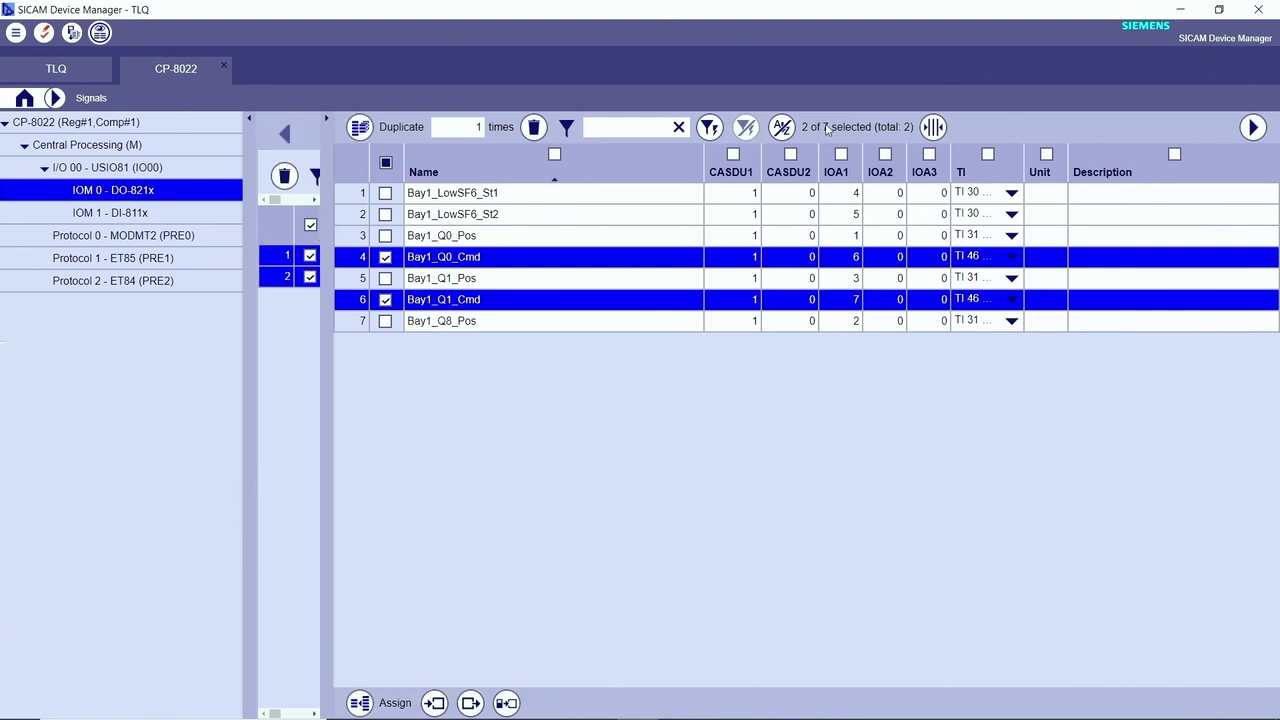
left_click(326, 122)
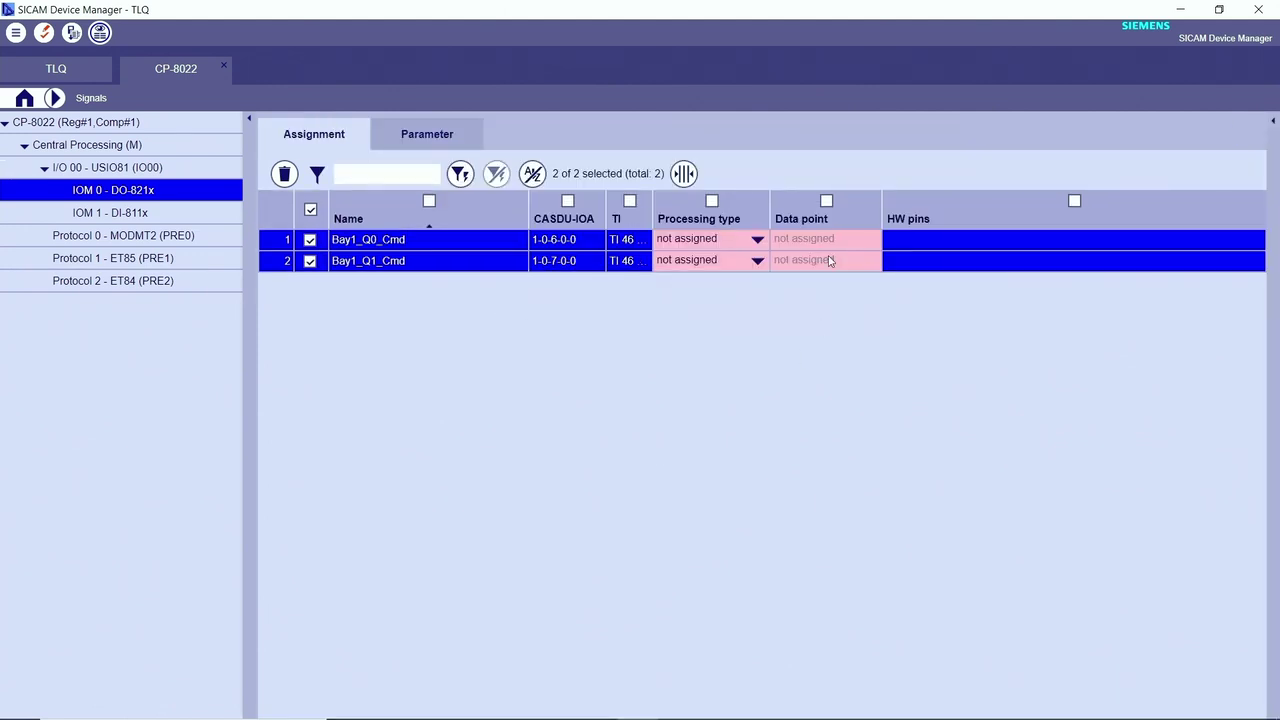
Step: Fill both command rows with DO_DC_1POL 1-pole double command processing
left_click(712, 201)
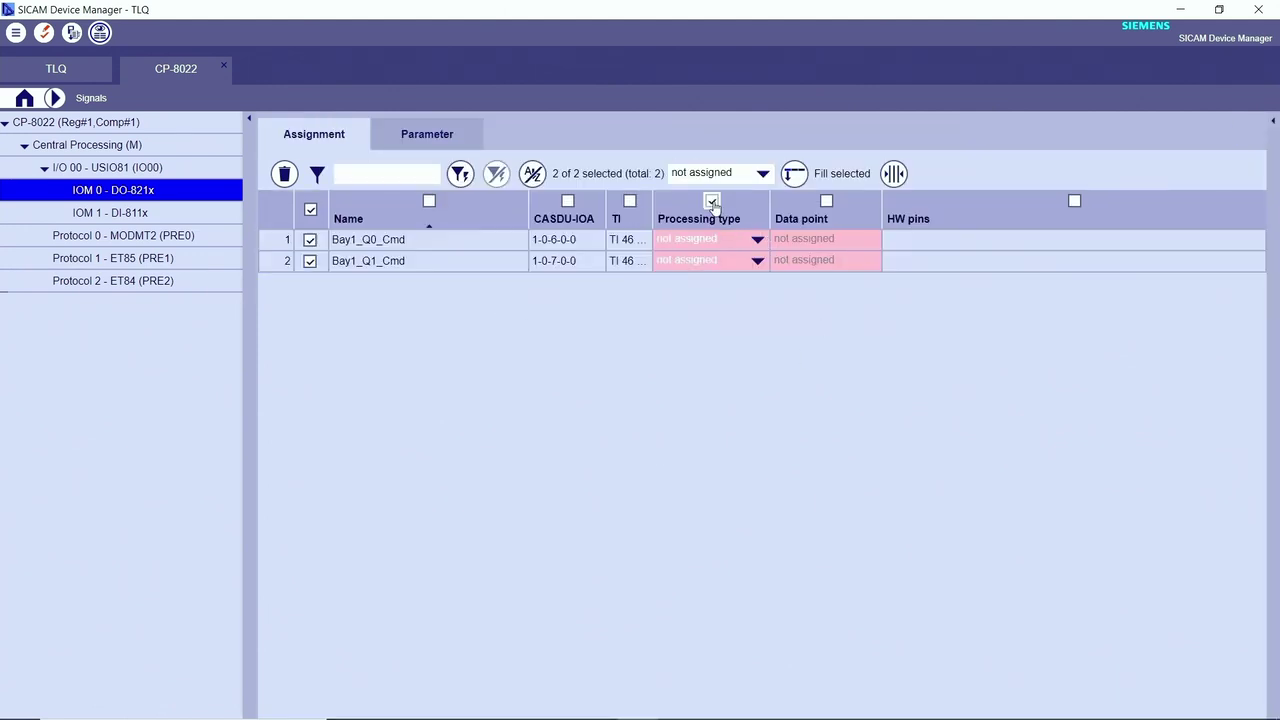
left_click(763, 175)
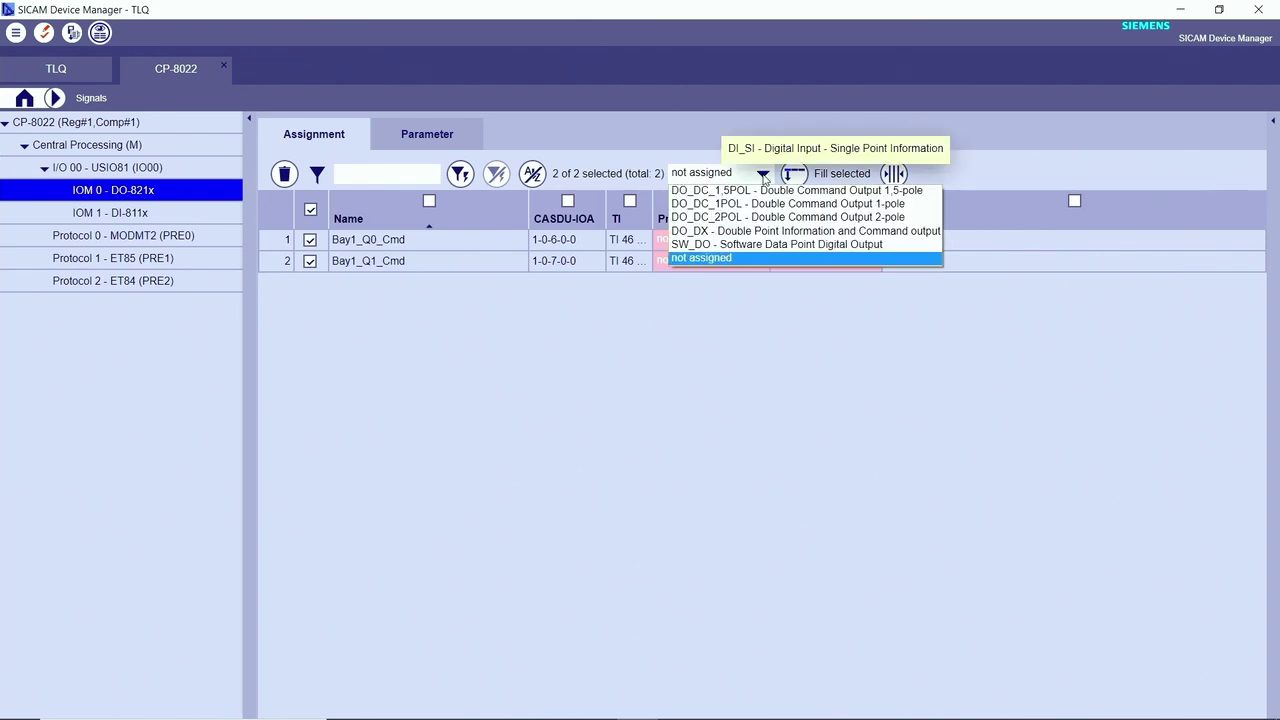
left_click(722, 206)
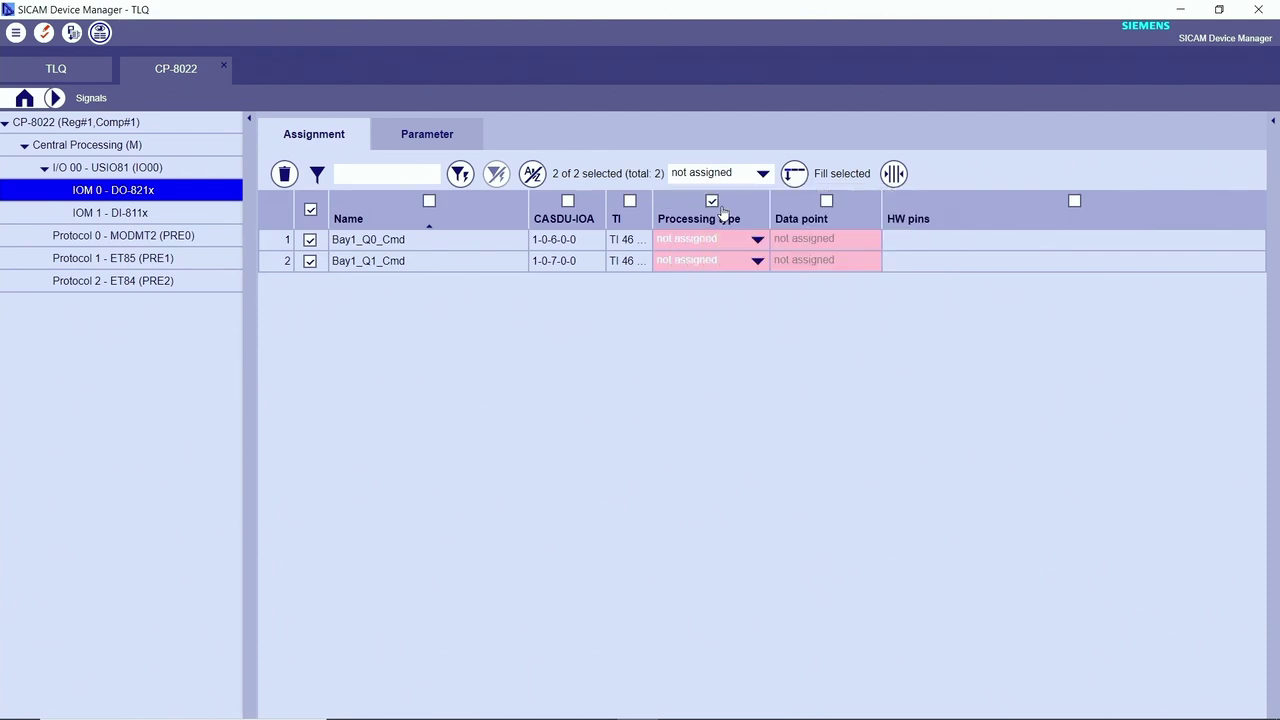
left_click(800, 175)
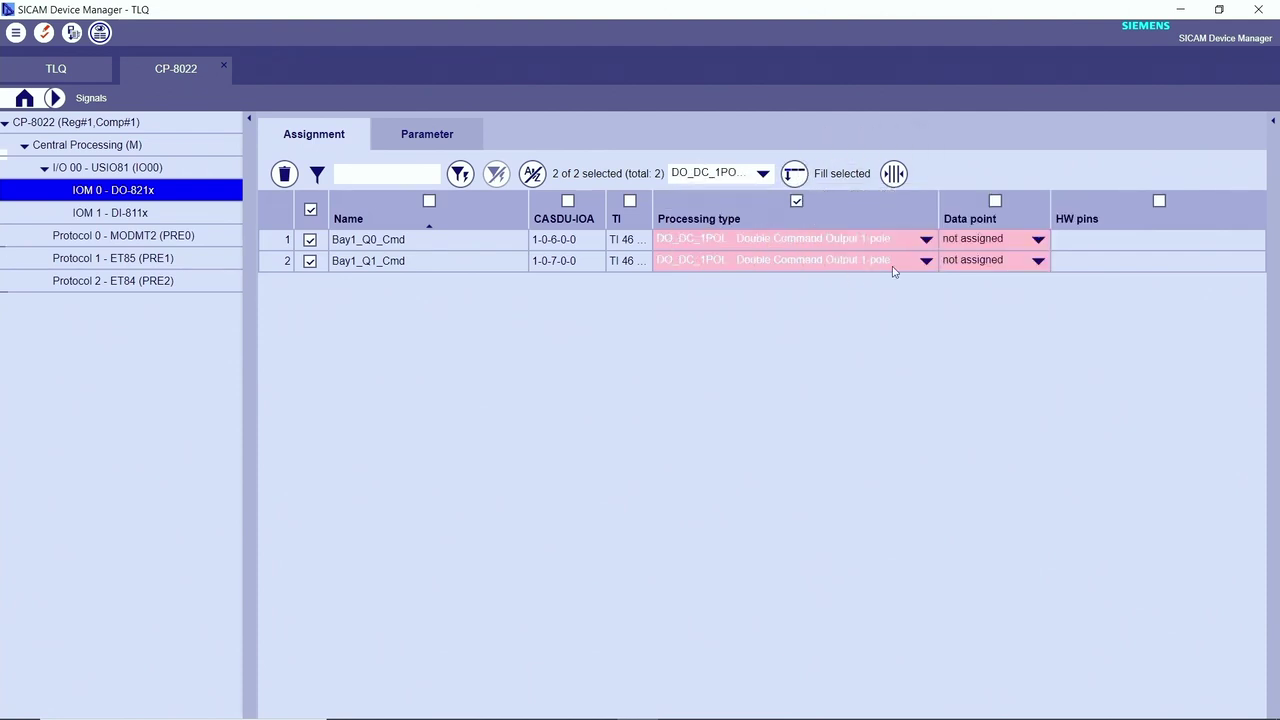
Step: Map Bay1_Q0_Cmd to command OUT D00/D01 and Bay1_Q1_Cmd to OUT D02/D03
left_click(1038, 240)
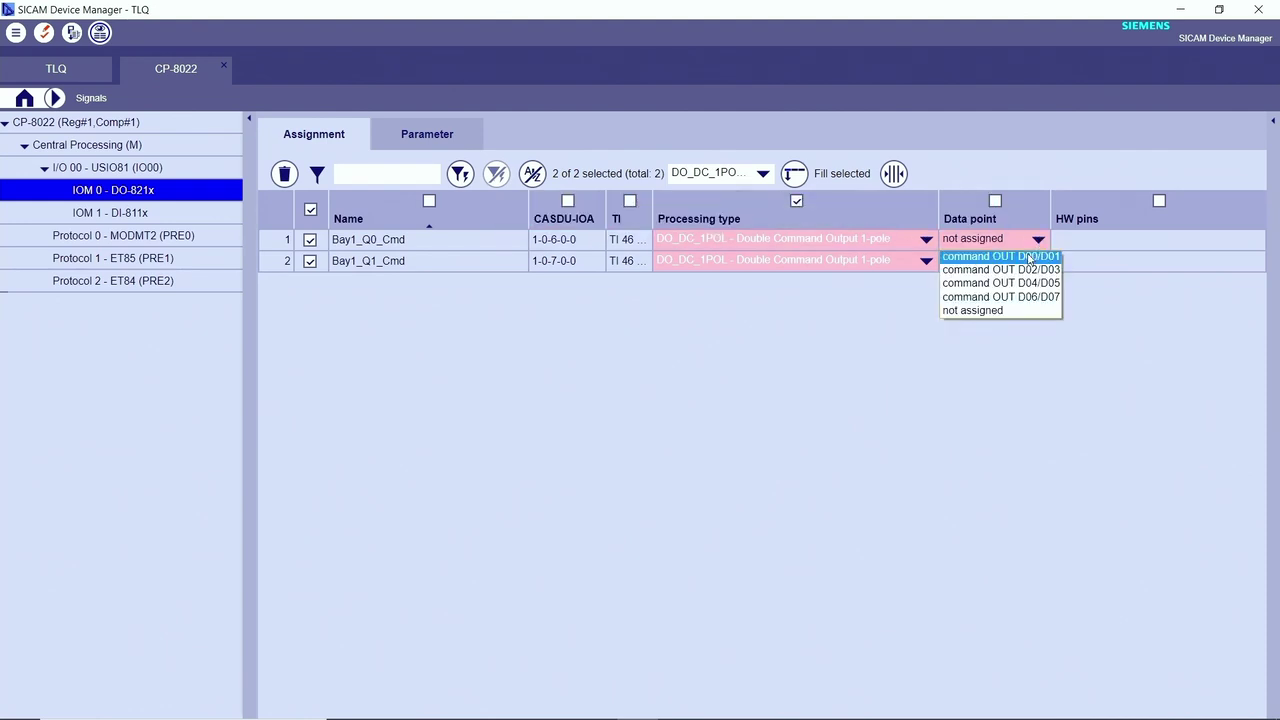
left_click(1030, 257)
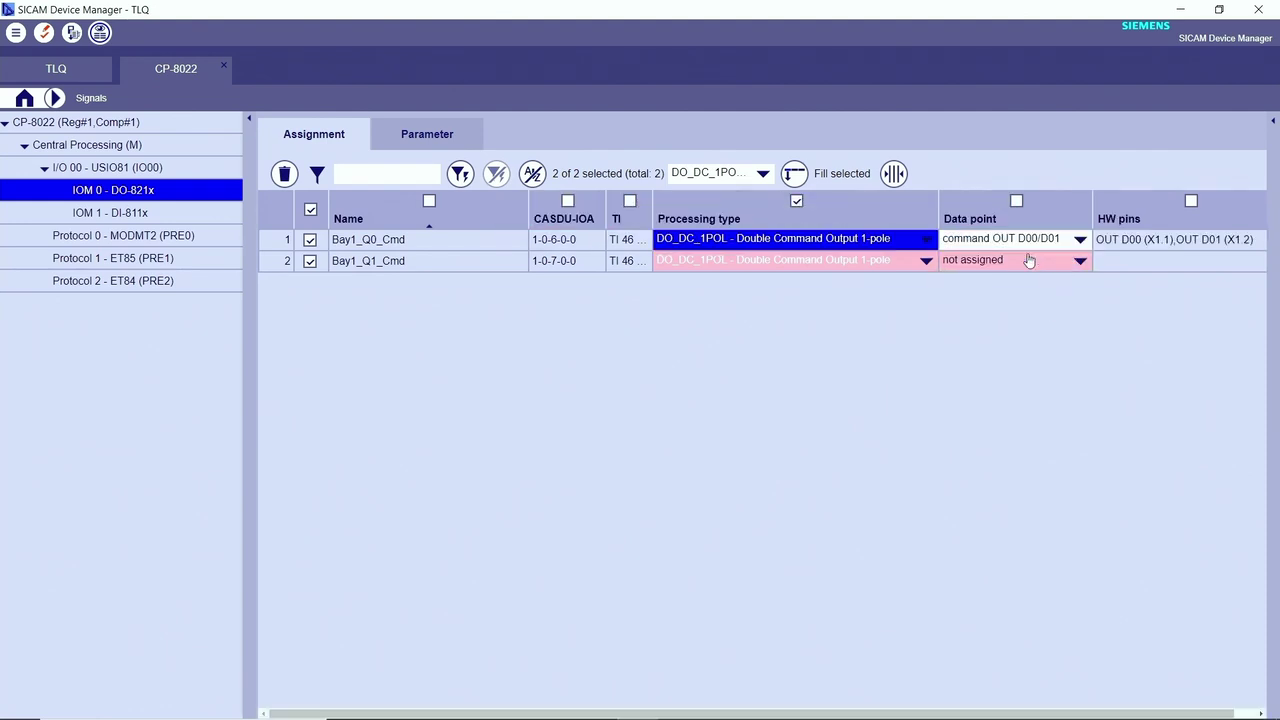
left_click(1080, 261)
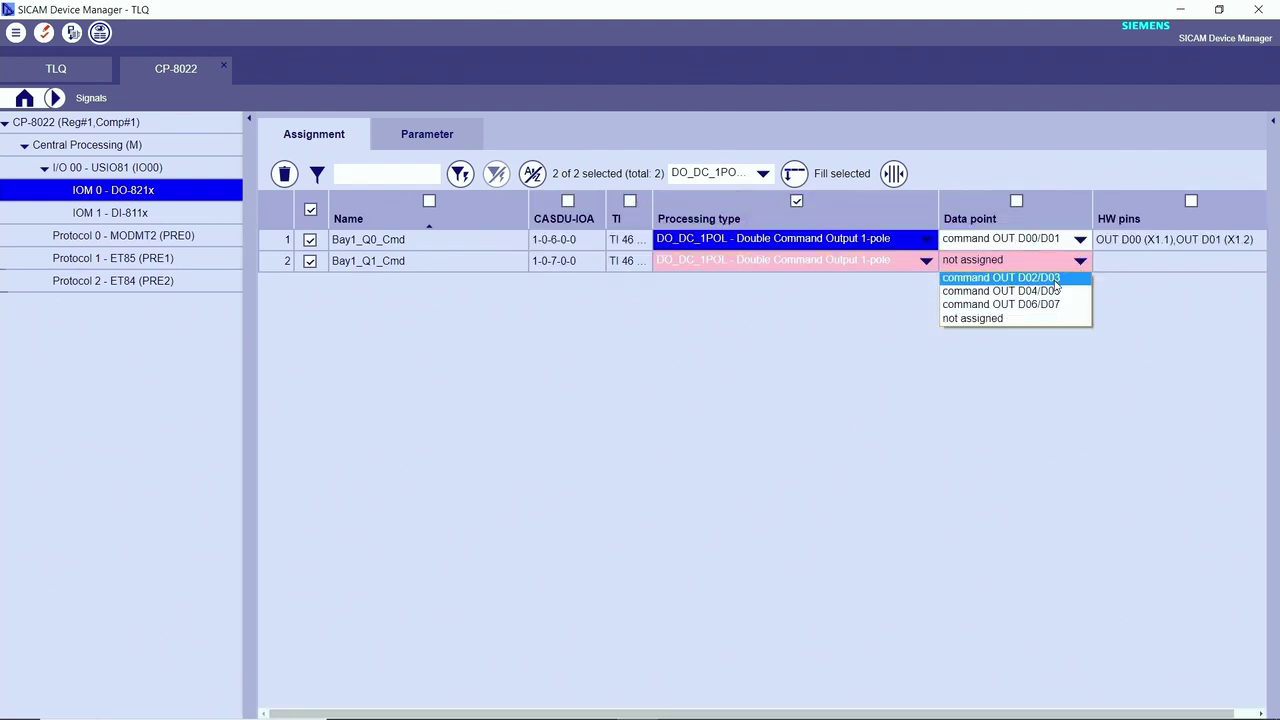
left_click(1055, 278)
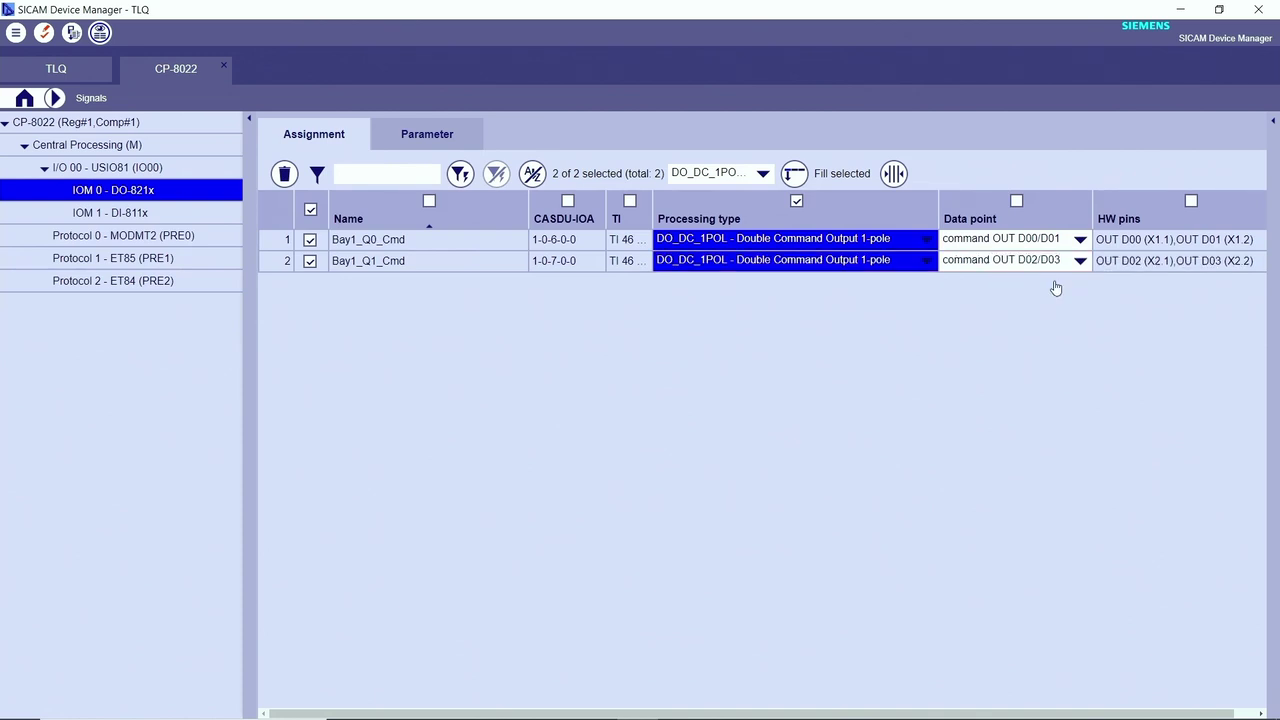
left_click(797, 201)
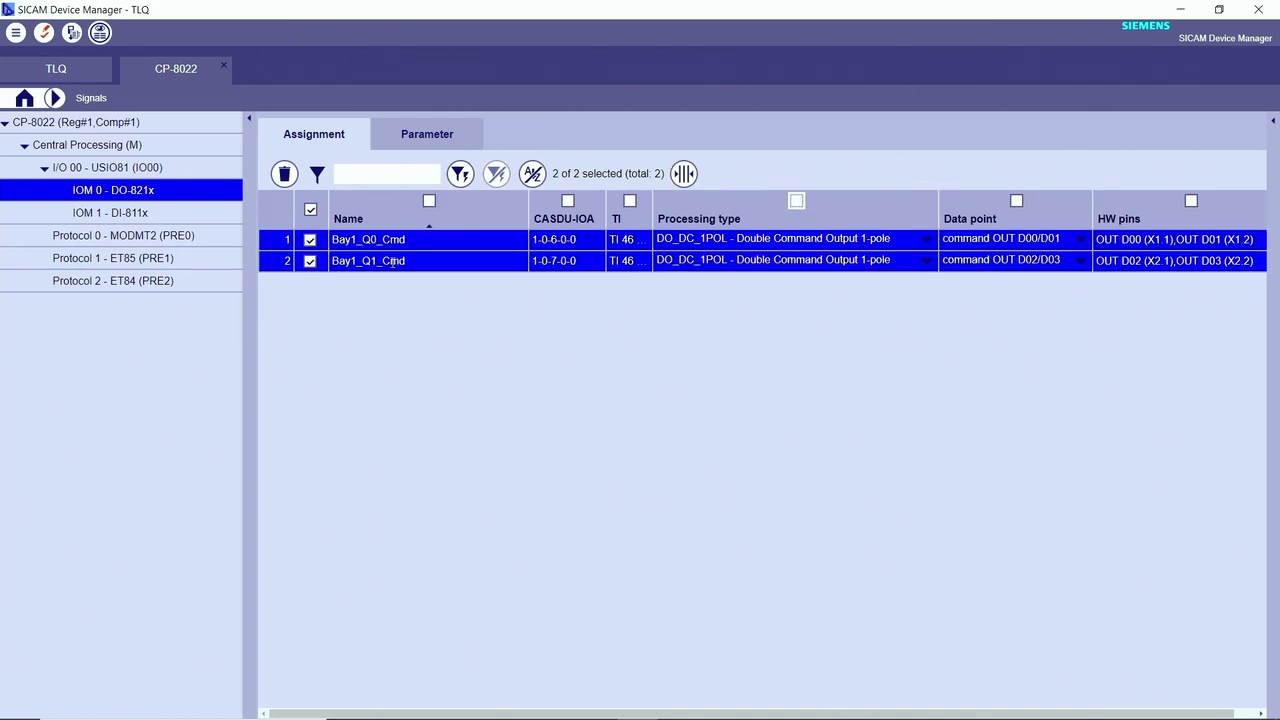
left_click(310, 210)
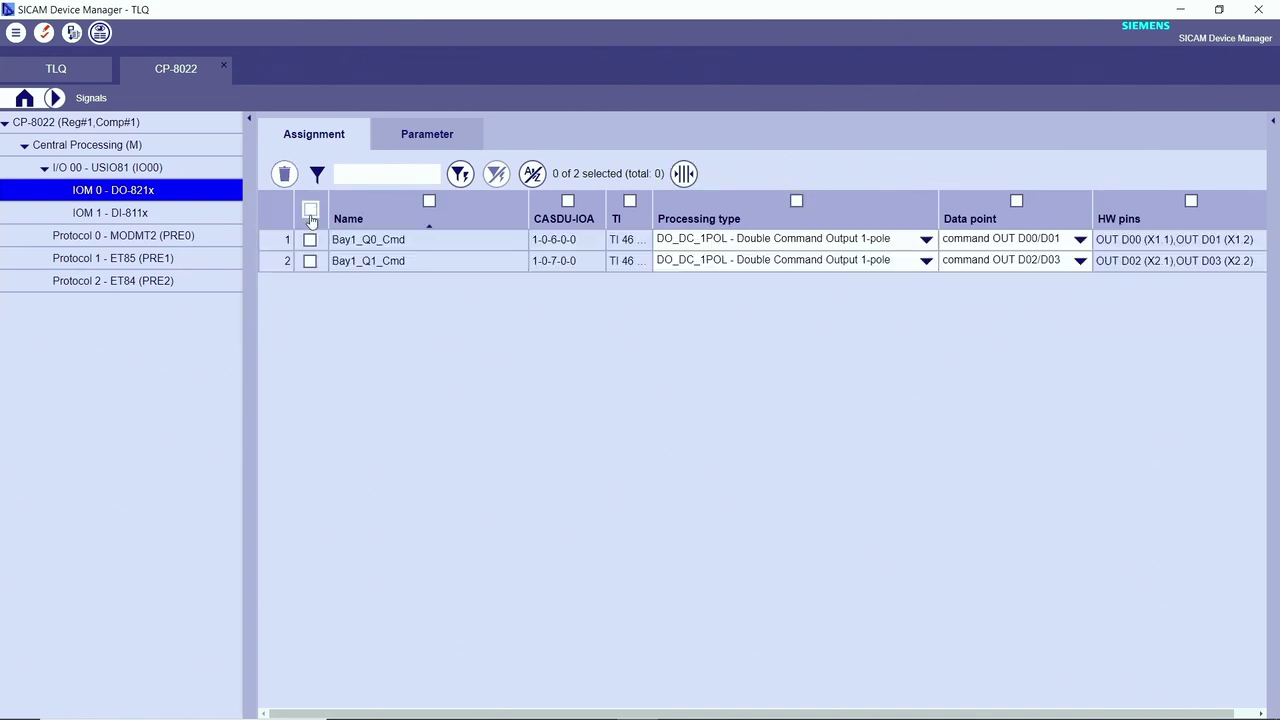
Step: Show the command parameters and review output_t_0 and select_execute_t for both commands
left_click(427, 134)
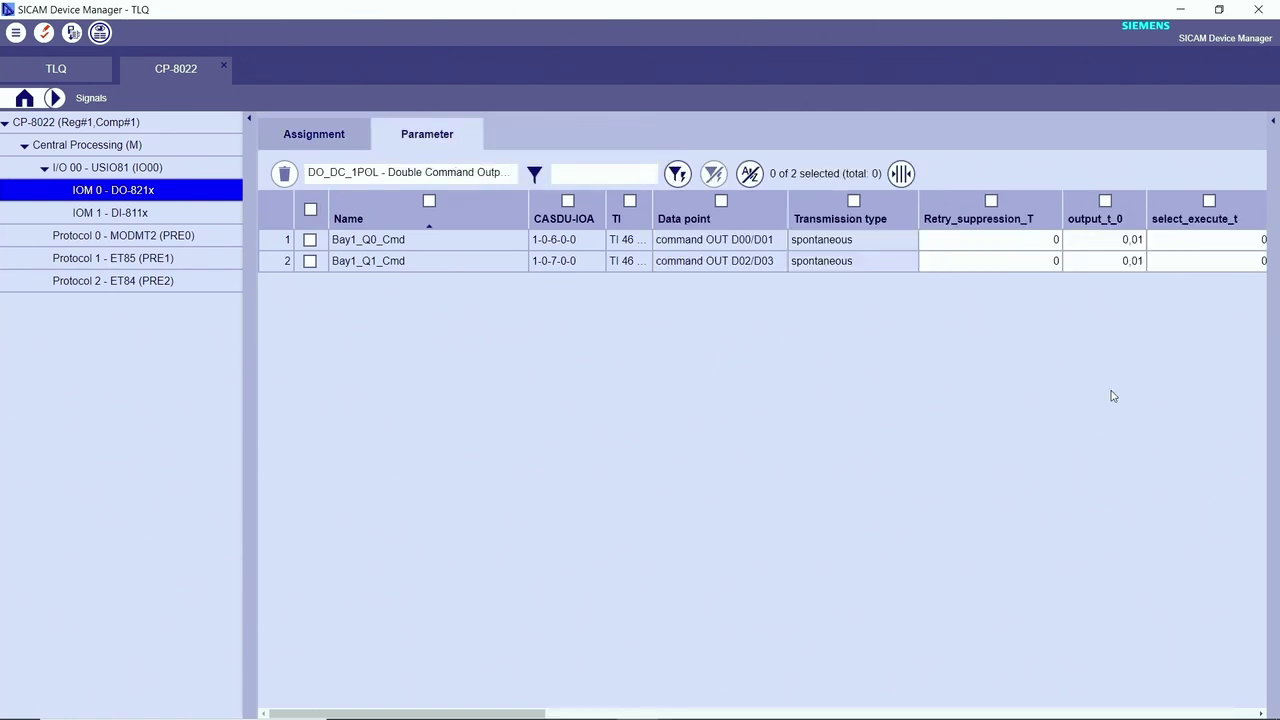
left_click(1120, 239)
left_click(1263, 713)
left_click(1263, 713)
left_click(1263, 713)
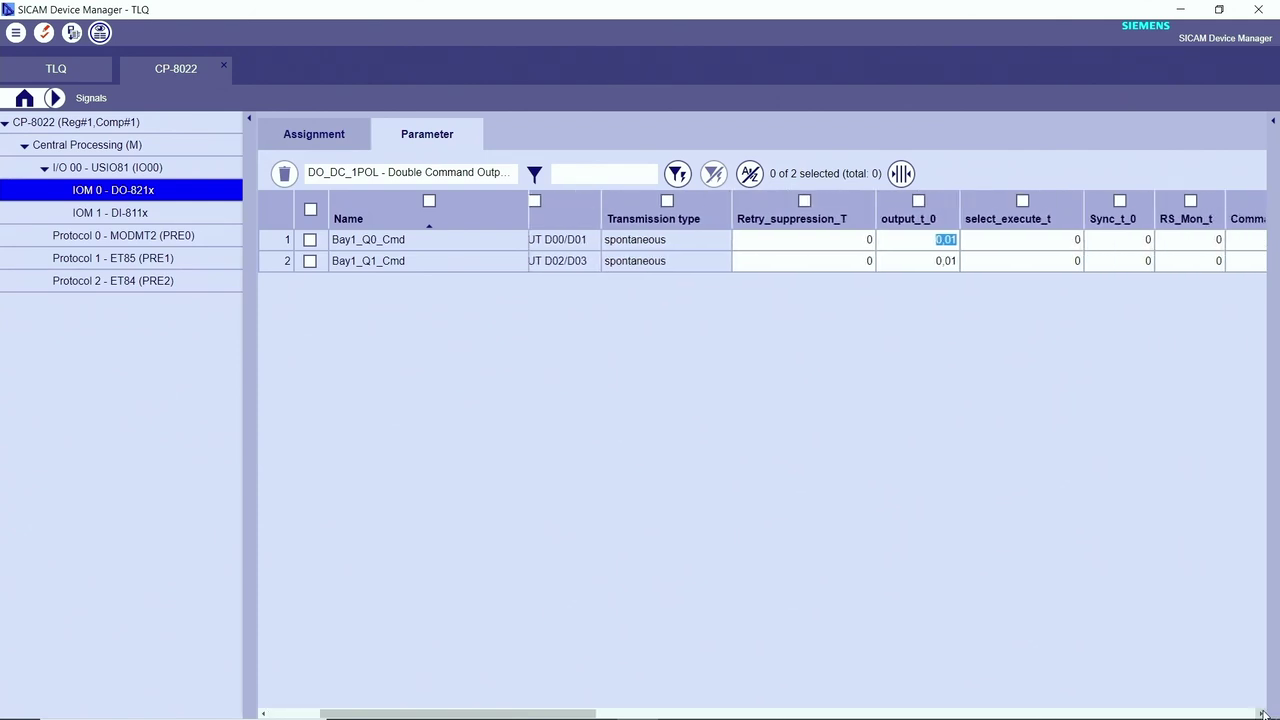
left_click(1263, 713)
left_click(1263, 713)
left_click(1263, 713)
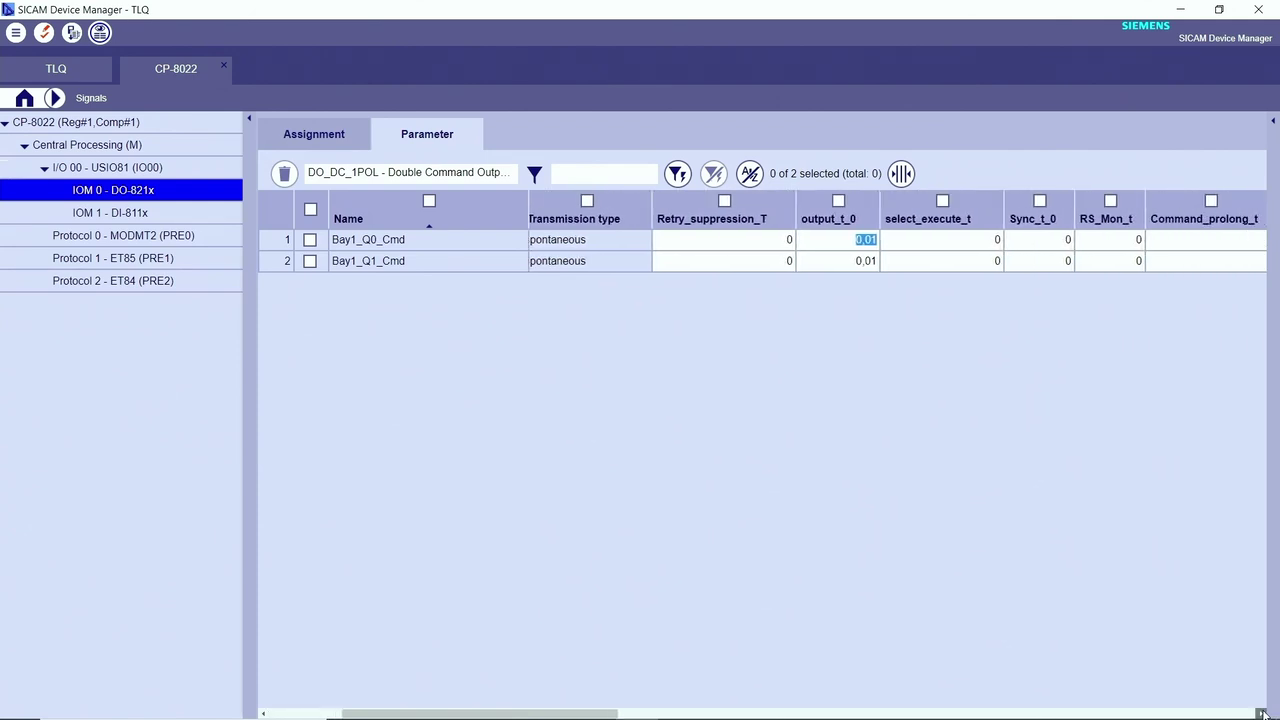
left_click(944, 238)
left_click(982, 259)
left_click(959, 237)
Step: Set RS_Mon_t to 1 for Bay1_Q0_Cmd and 10 for Bay1_Q1_Cmd
left_click(1120, 242)
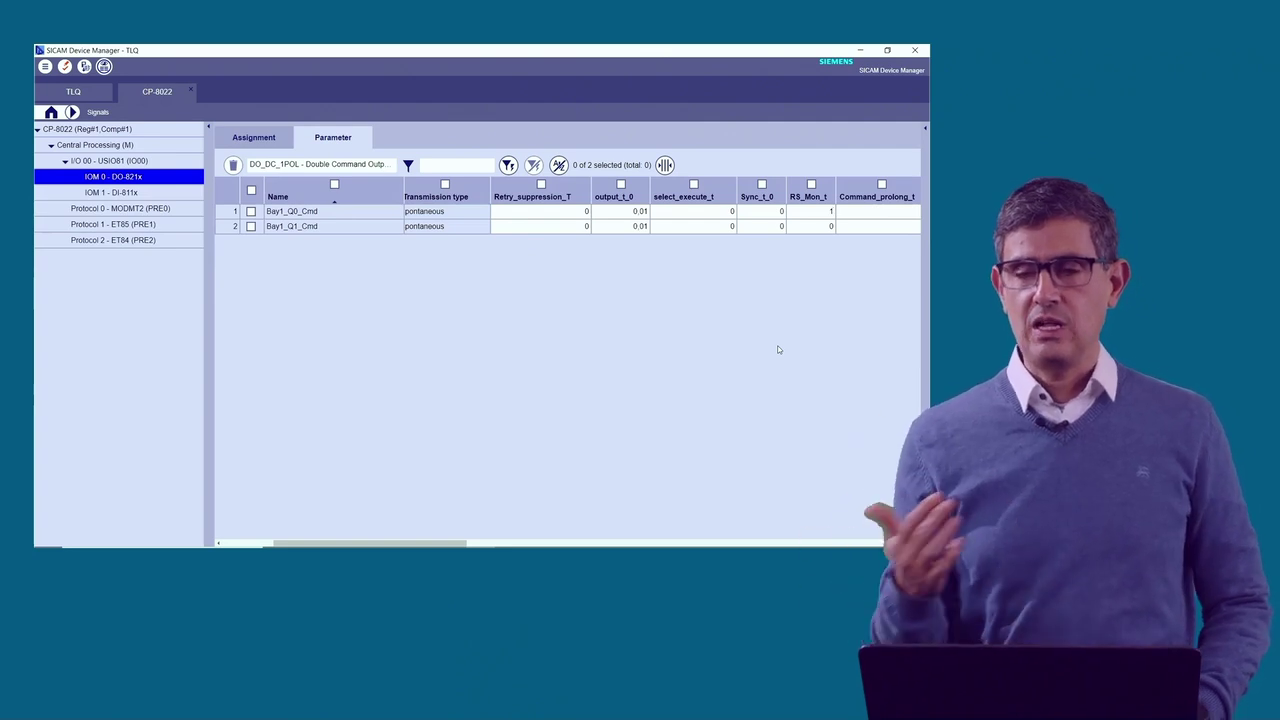
double_click(804, 227)
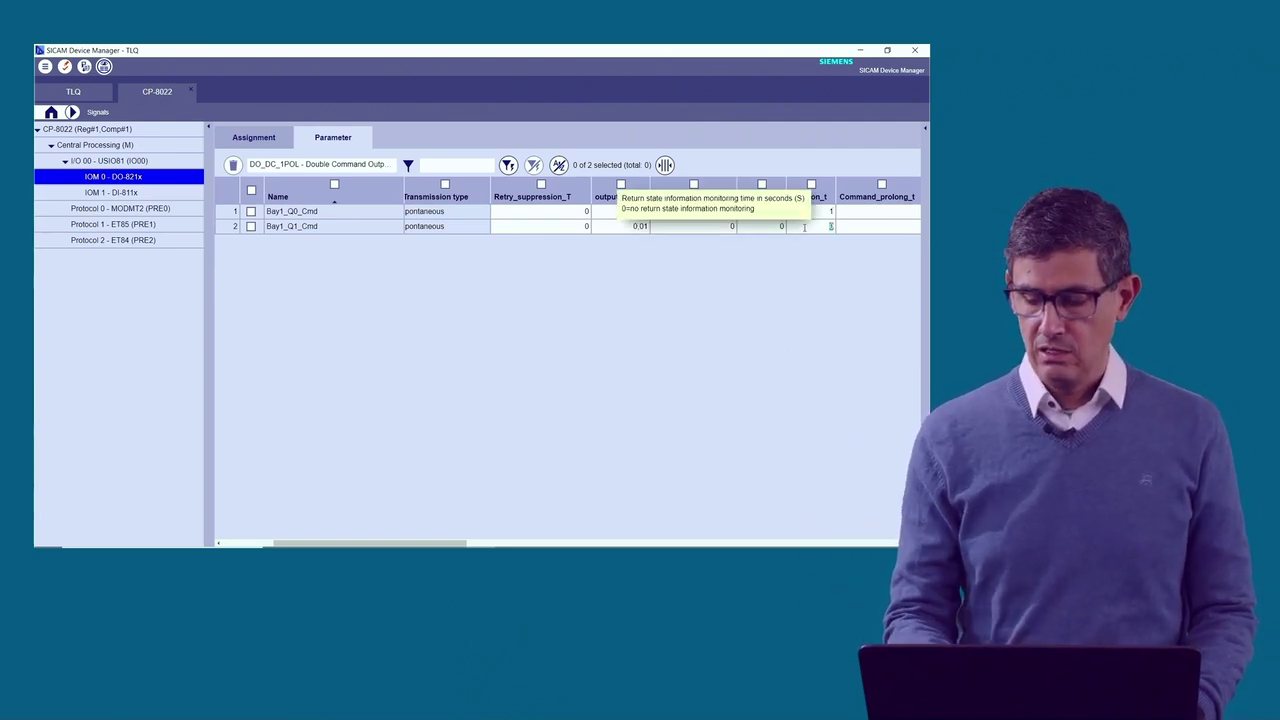
type("10")
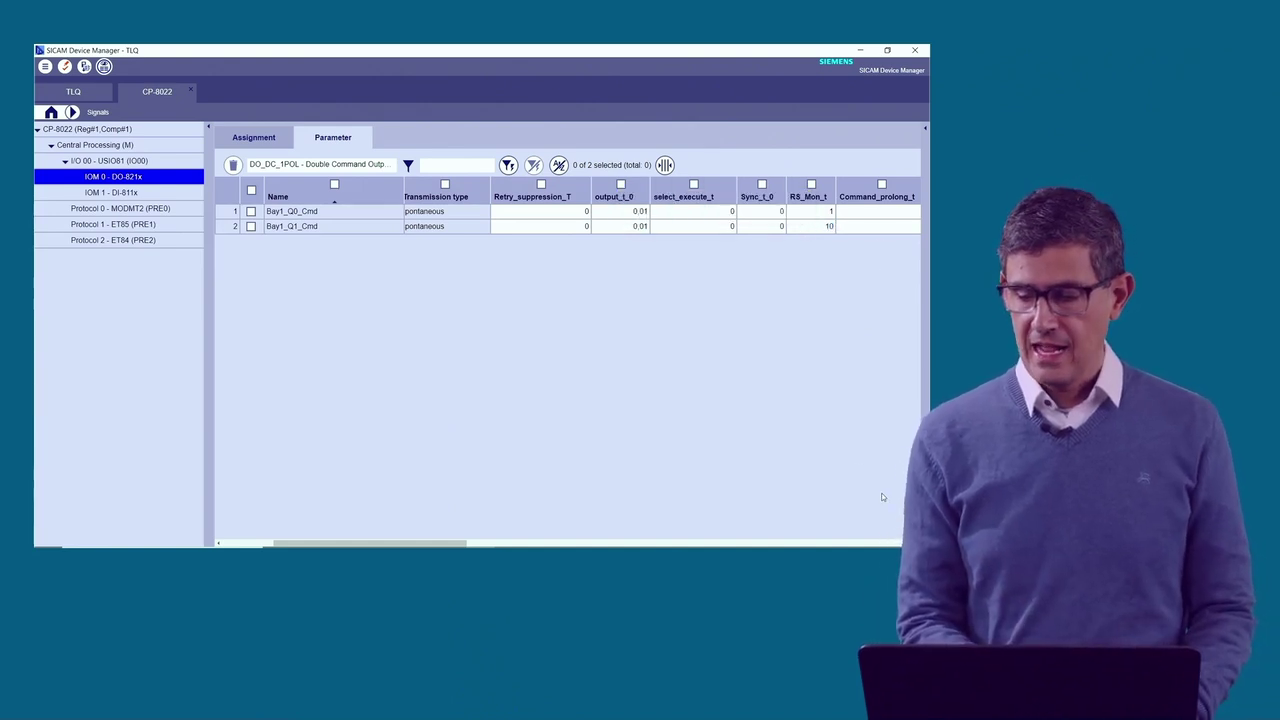
scroll(567, 380, "right", 5)
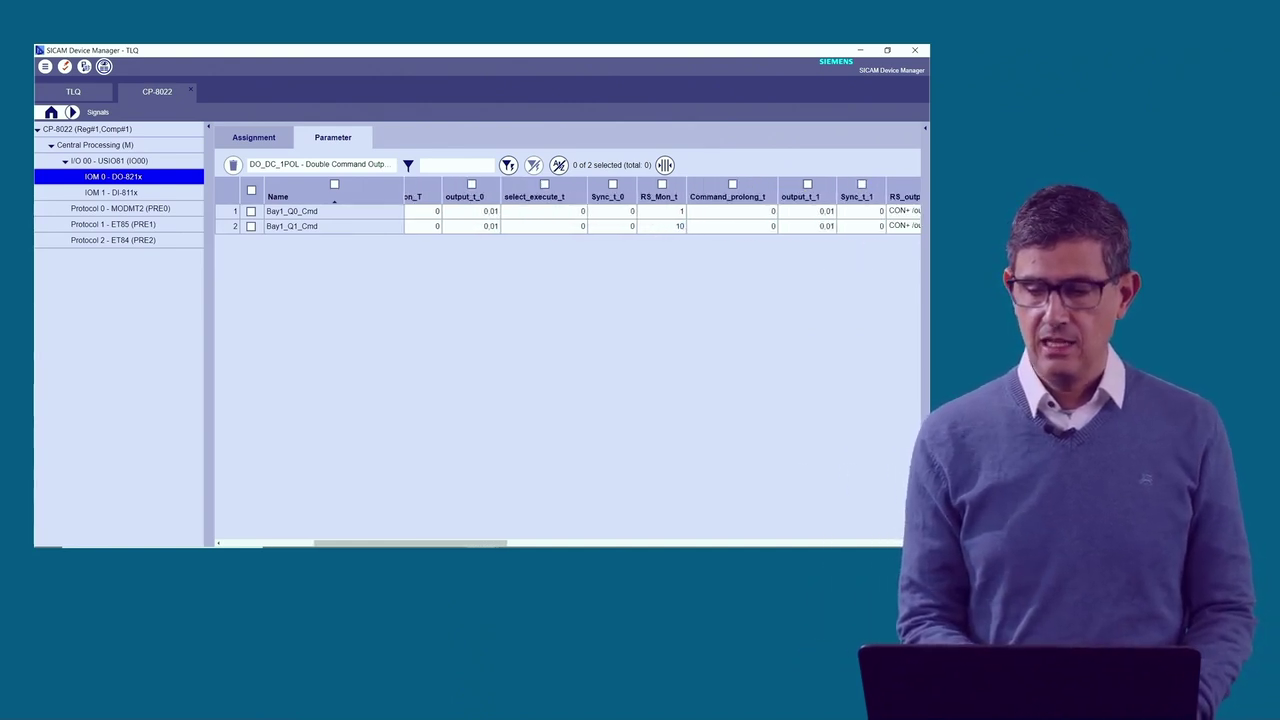
scroll(789, 259, "right", 2)
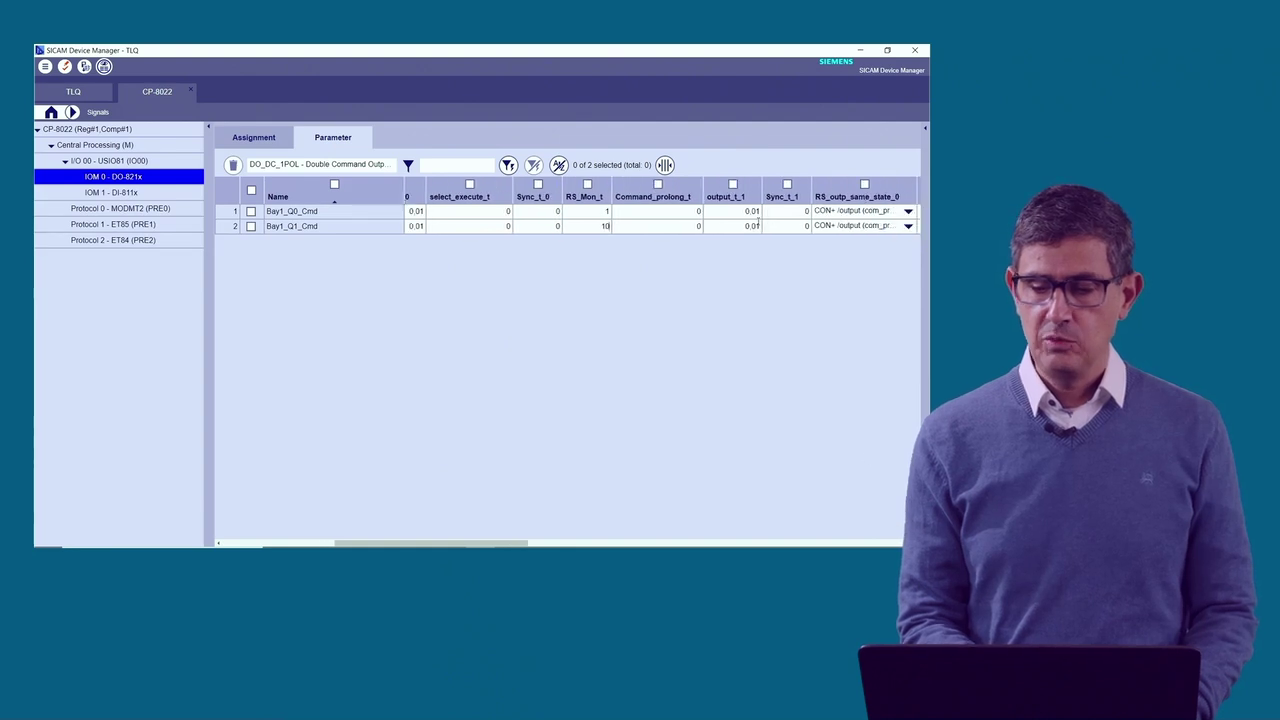
left_click(745, 211)
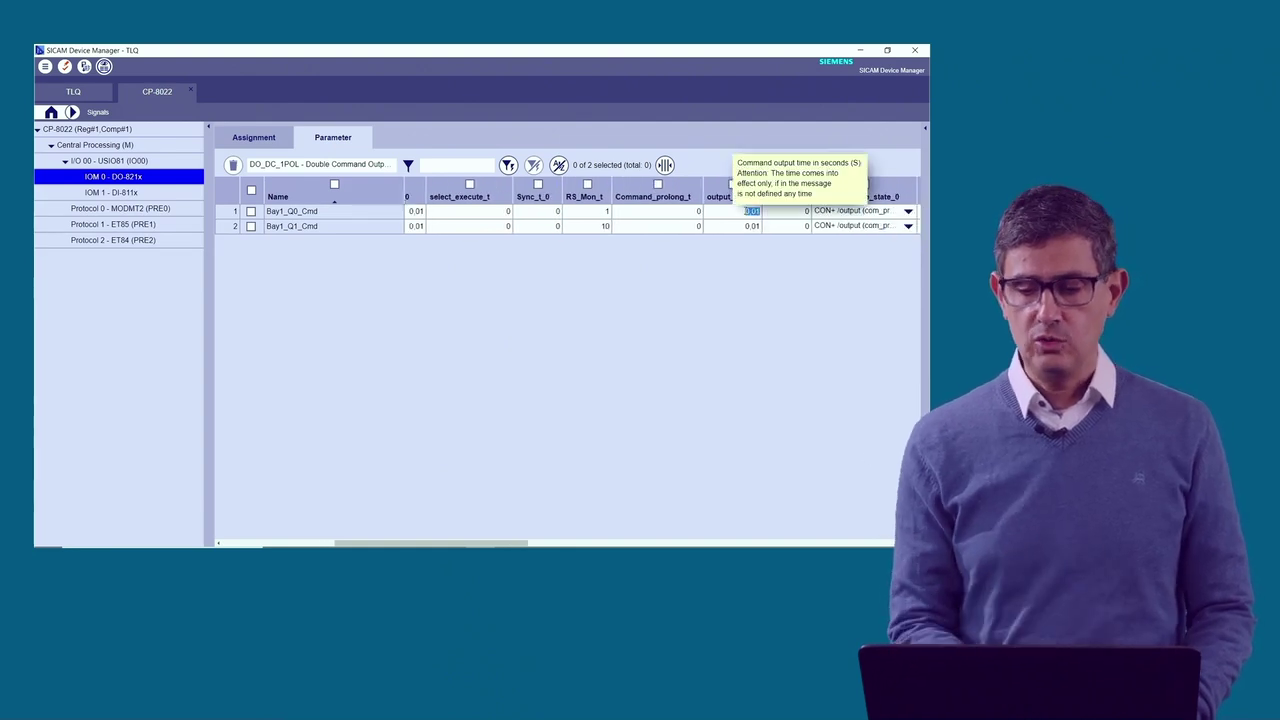
left_click(746, 226)
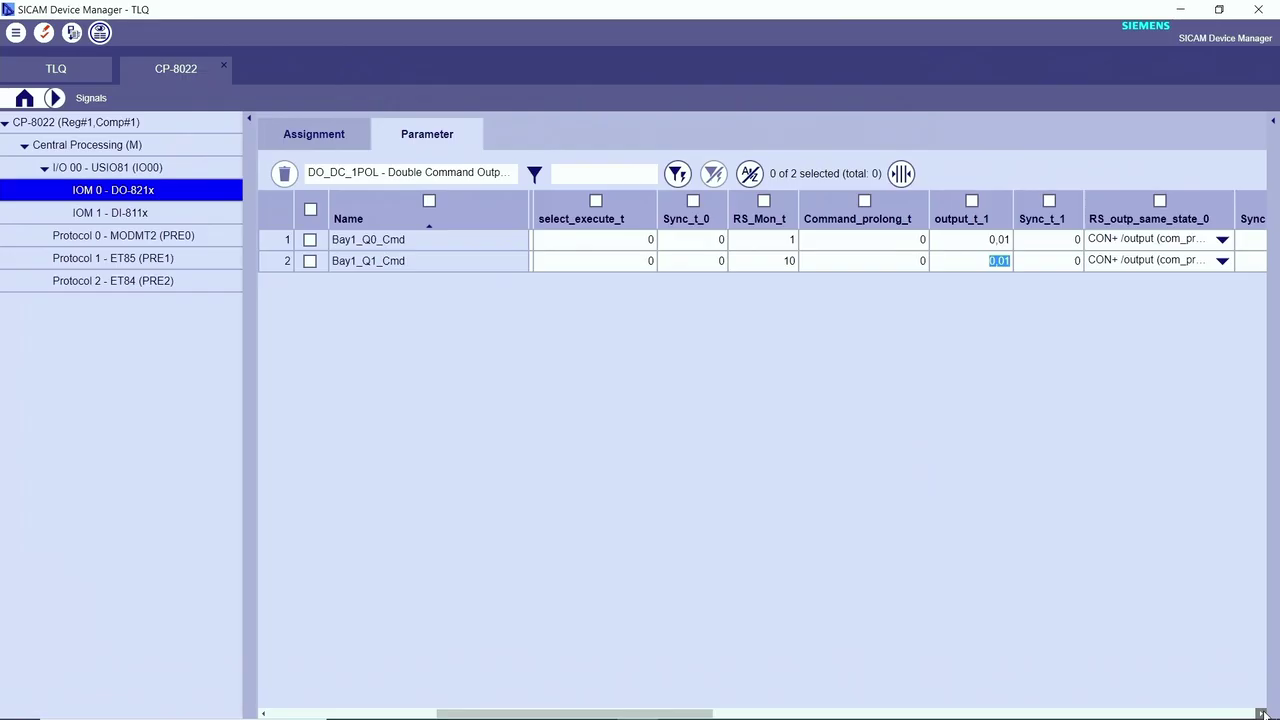
left_click(918, 543)
Step: Set RS_Image to Bay1_Q0_Pos for Bay1_Q0_Cmd and Bay1_Q1_Pos for Bay1_Q1_Cmd, then save
left_click_drag(1263, 713, 1263, 713)
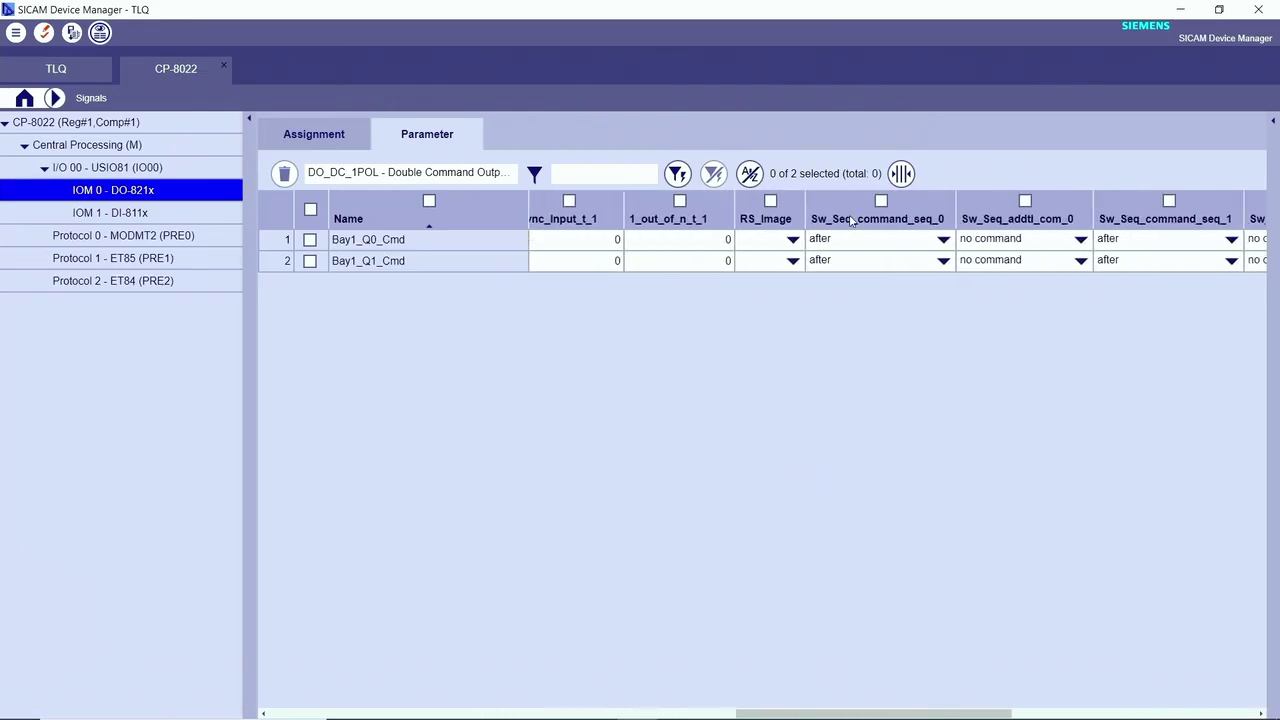
left_click(792, 240)
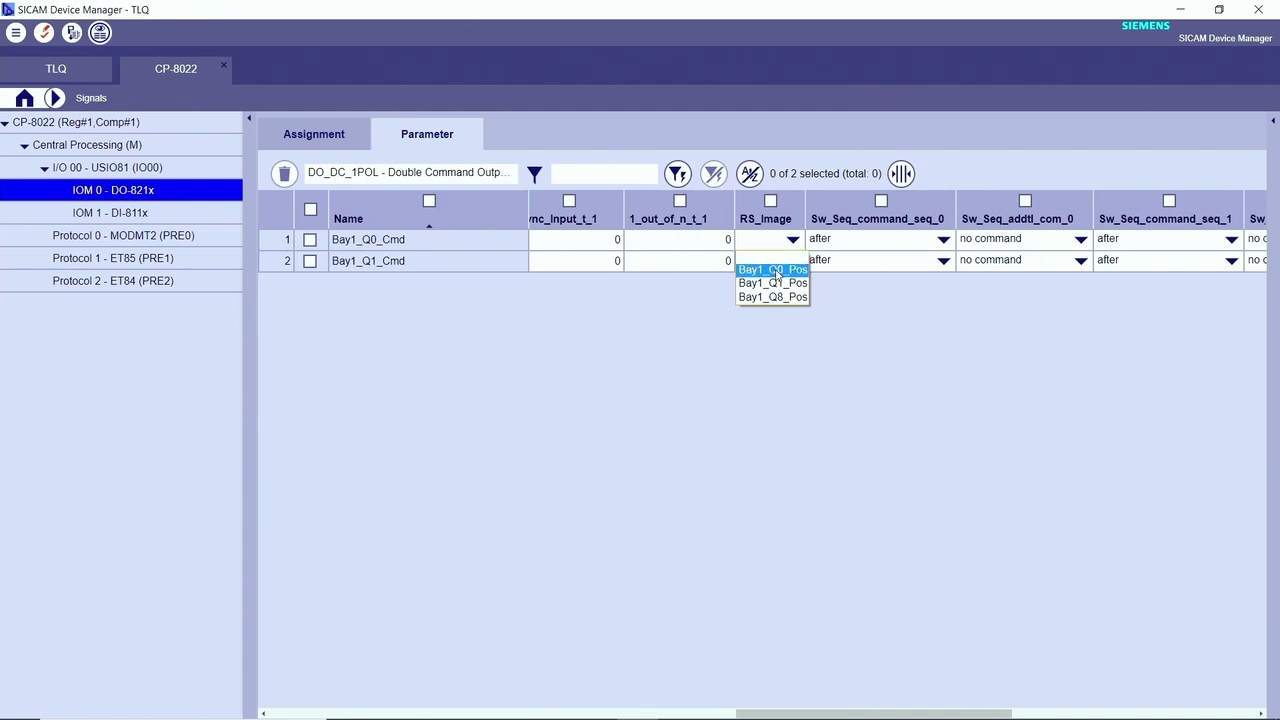
left_click(775, 271)
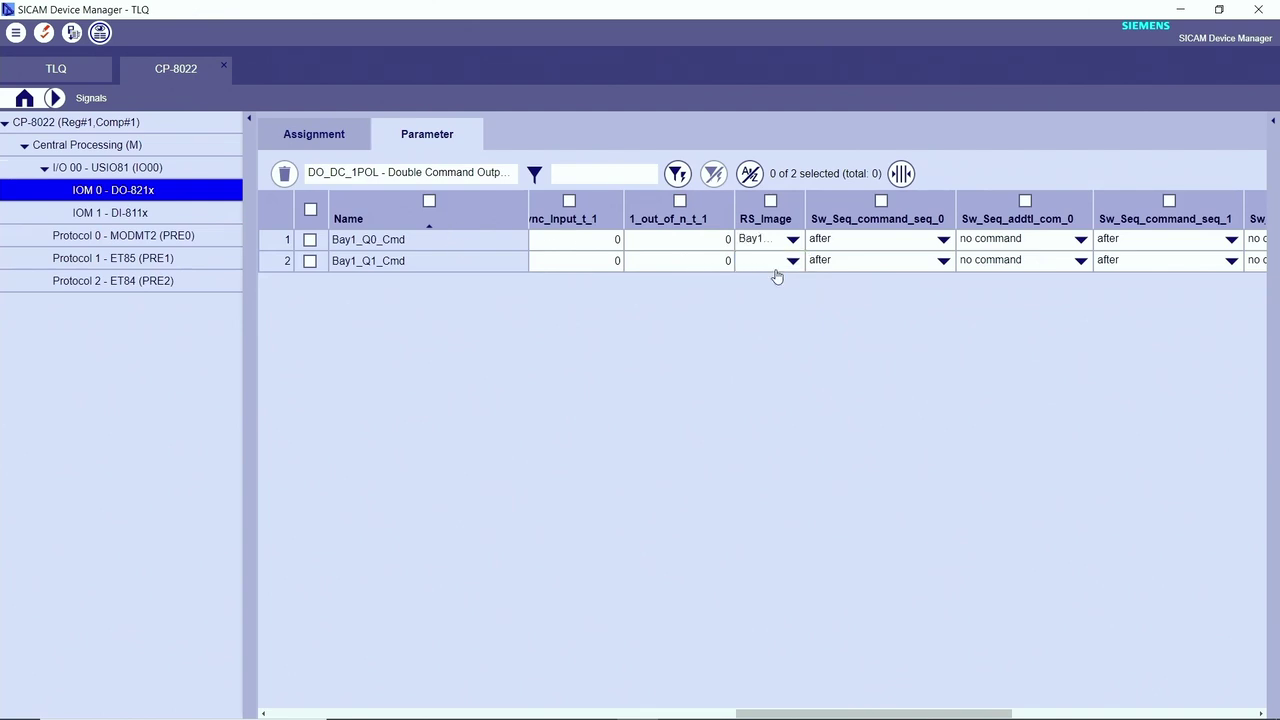
left_click_drag(810, 203, 862, 203)
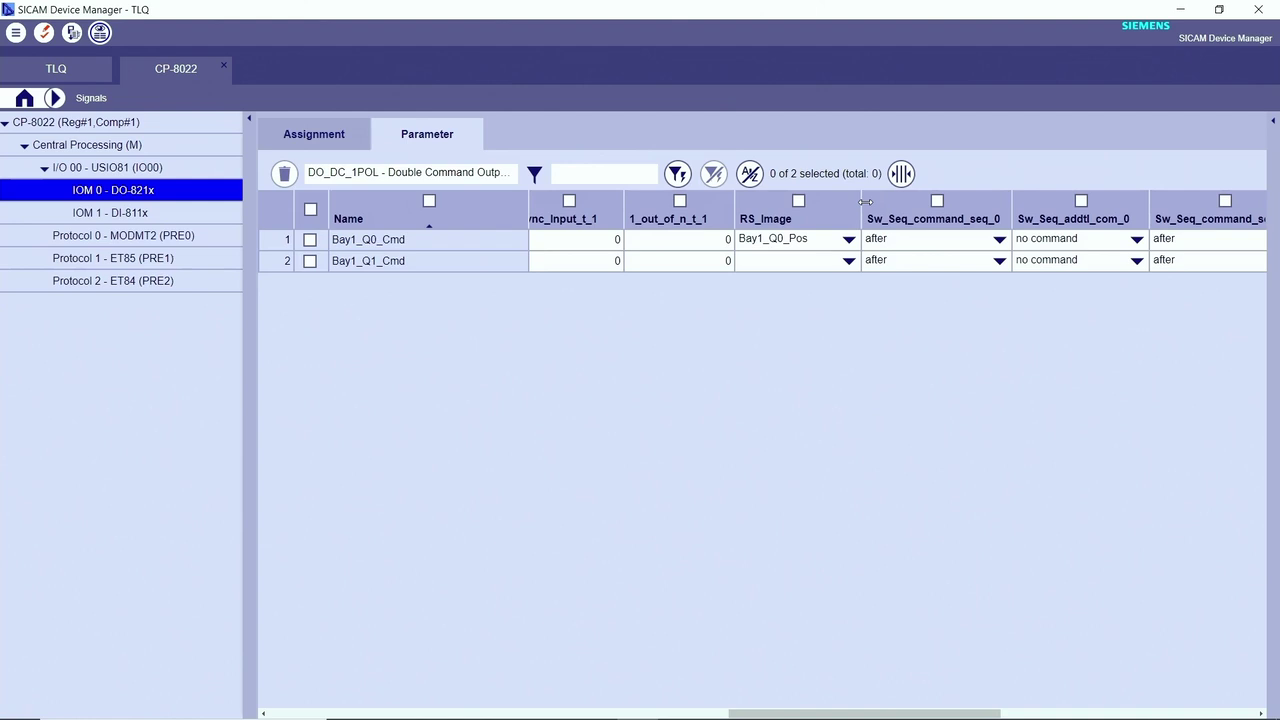
left_click(848, 260)
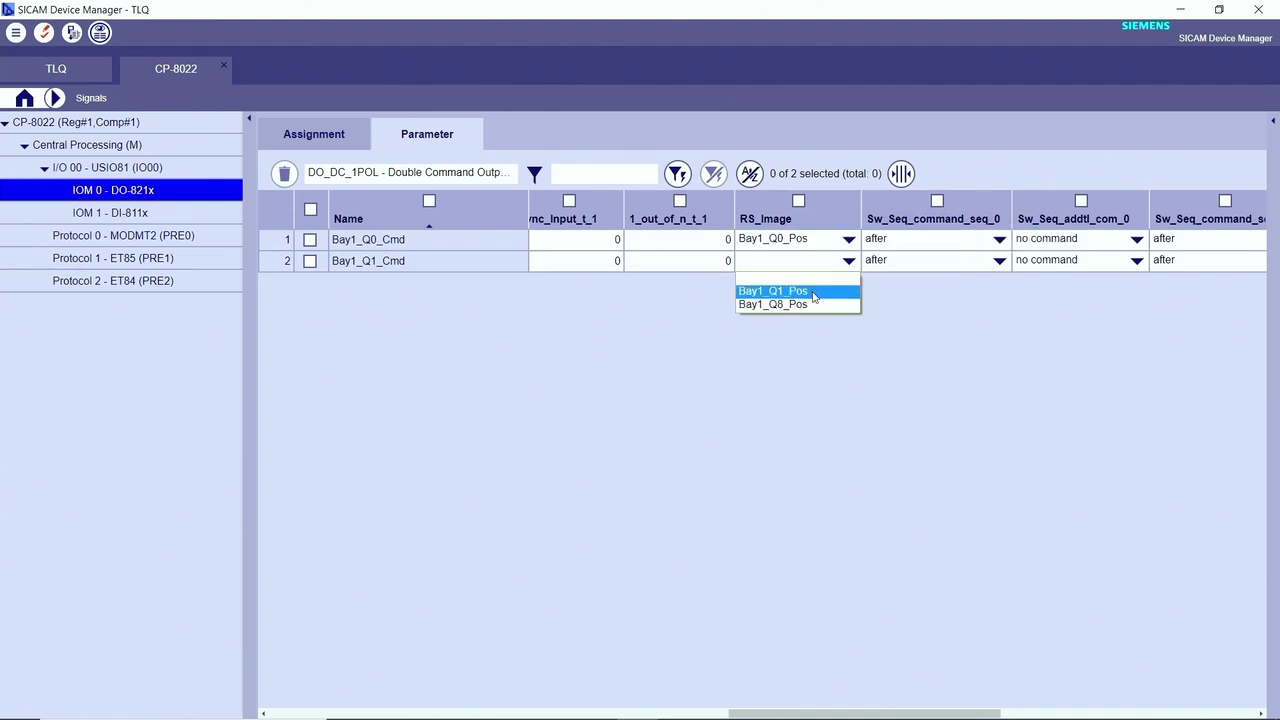
left_click(813, 292)
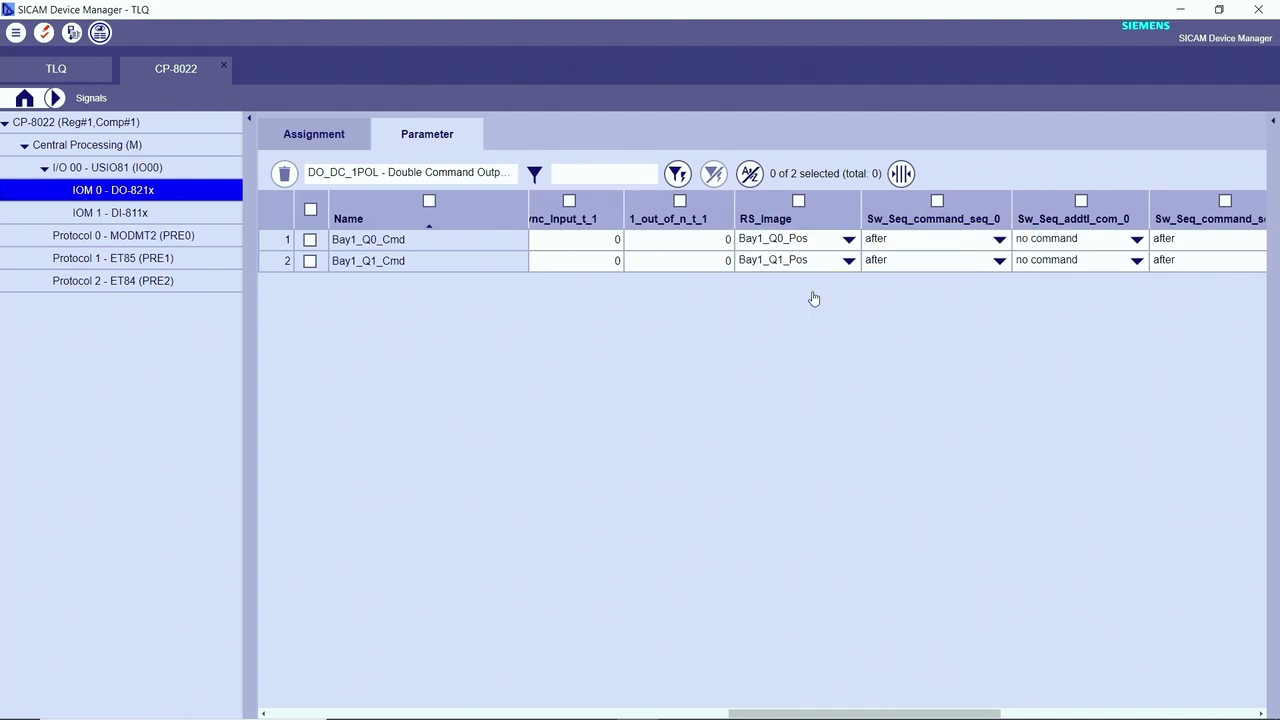
left_click(40, 37)
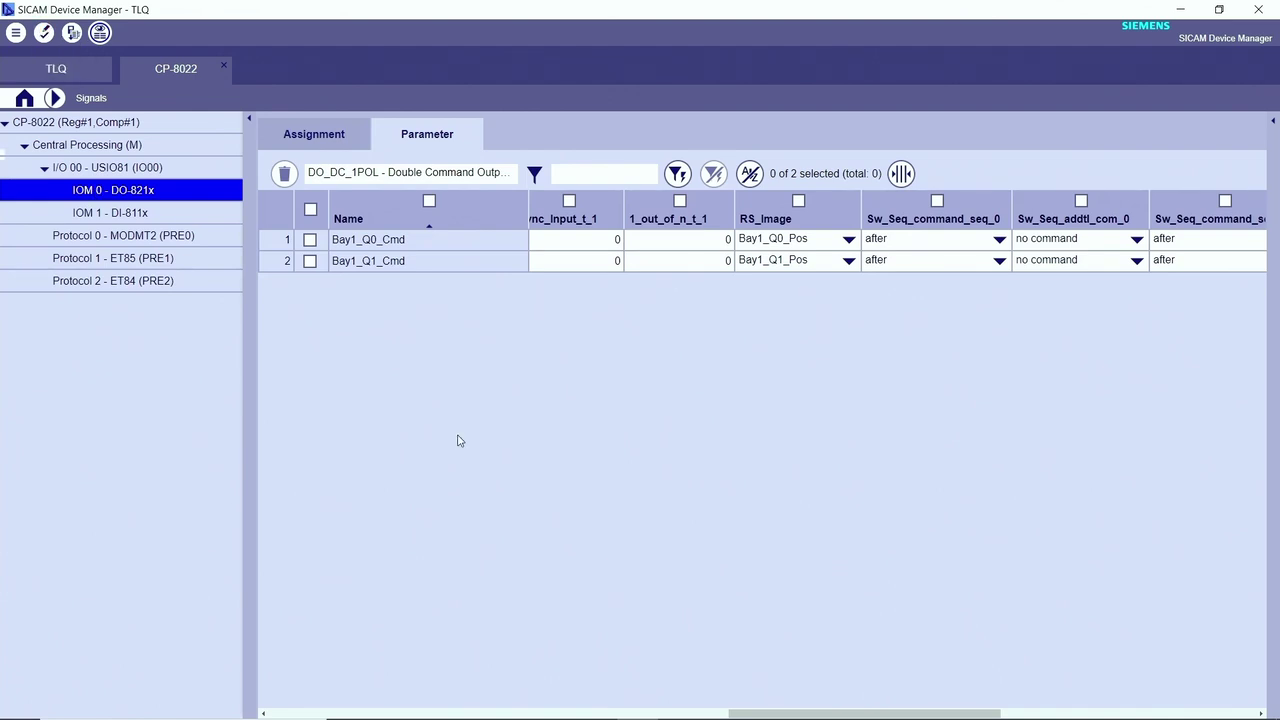